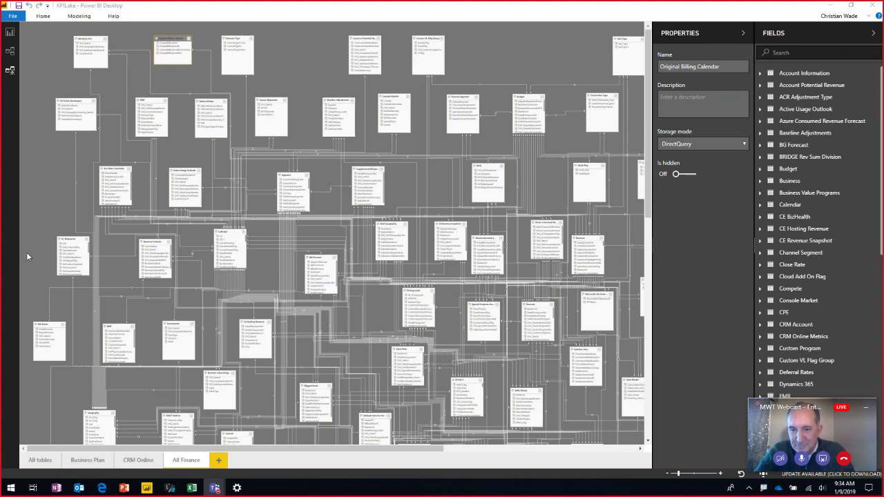
Browse the CRM Online and Business Plan layouts, then create a new empty Layout 1.
scroll(27, 256, down, 1)
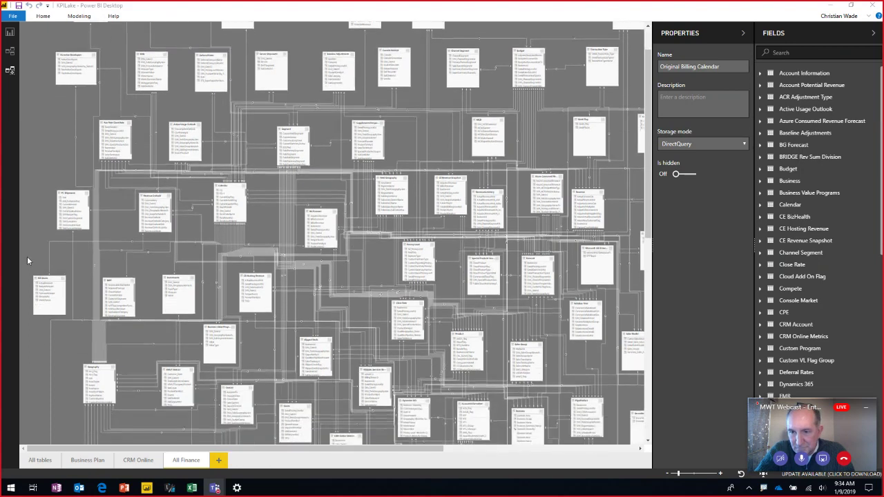
scroll(26, 256, down, 3)
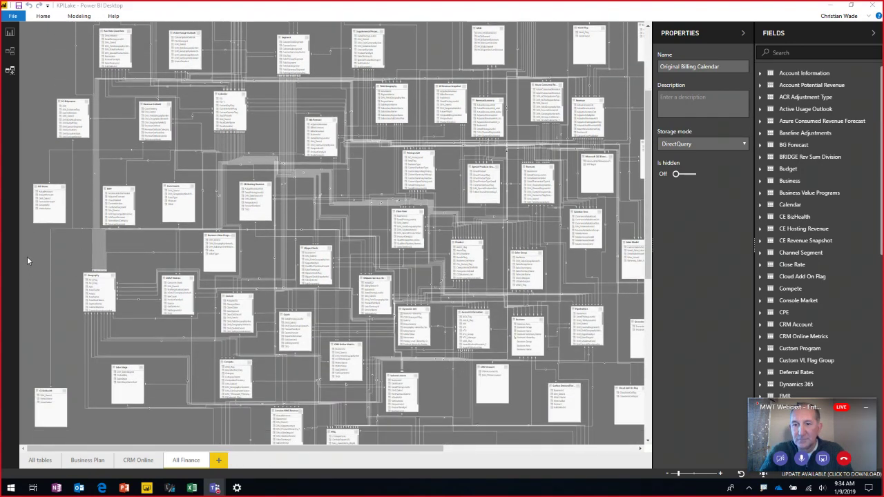
scroll(27, 256, up, 4)
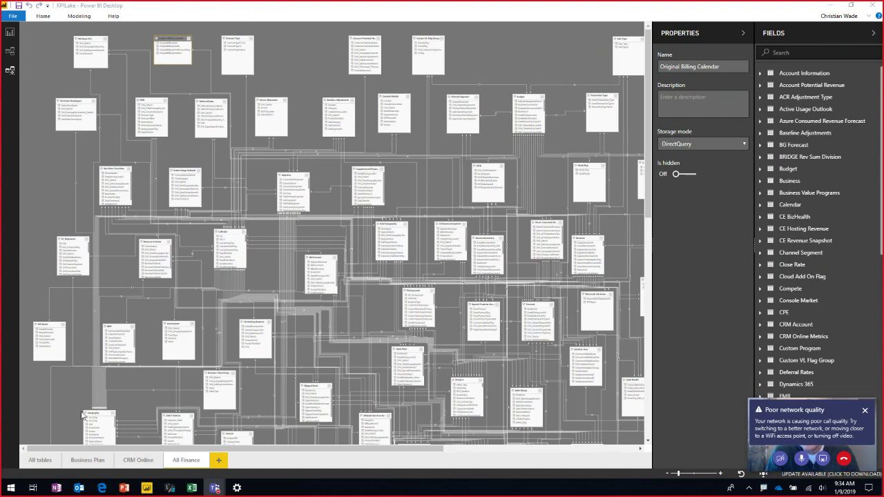
click(129, 461)
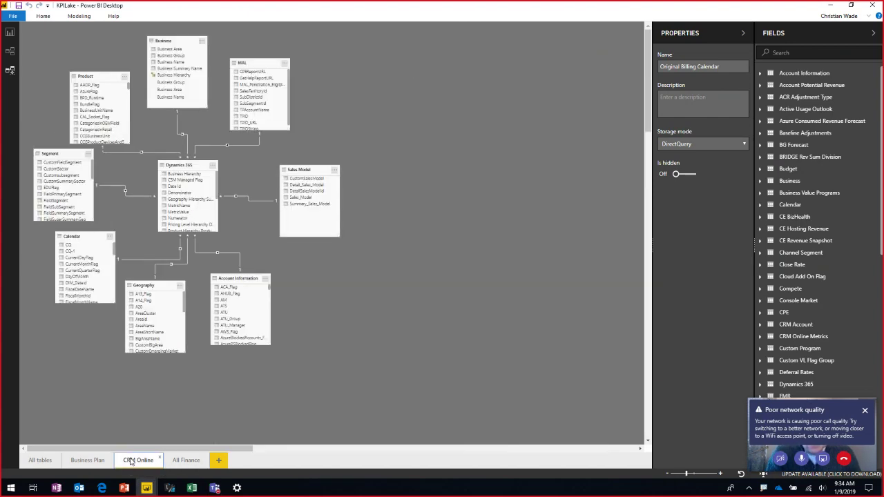
click(88, 461)
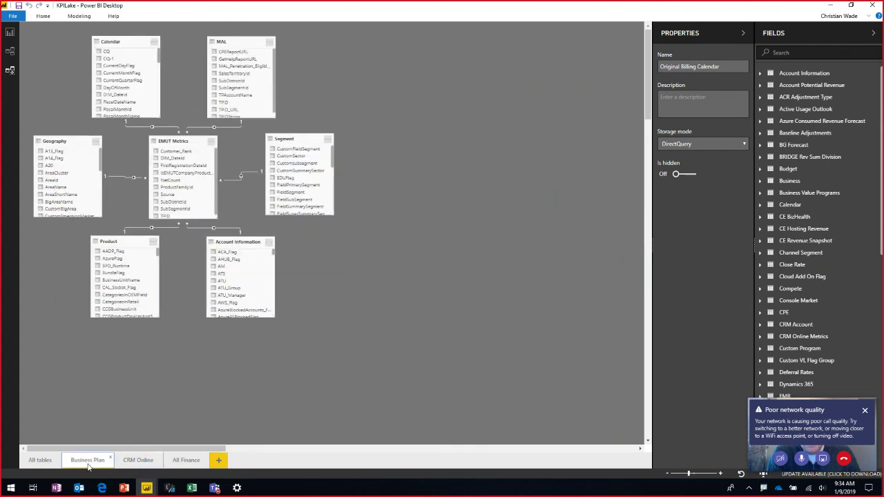
click(218, 460)
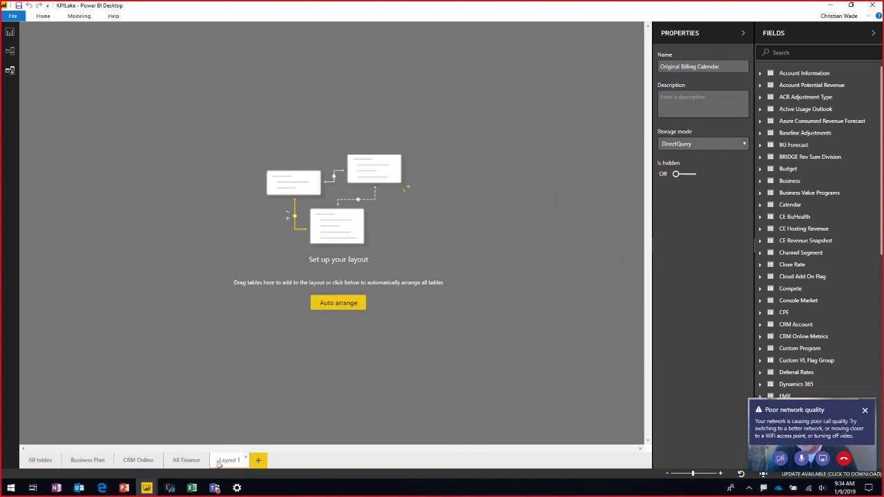
Place and enlarge the Dynamics 365 table on Layout 1, then add all its related tables.
drag(797, 384, 228, 202)
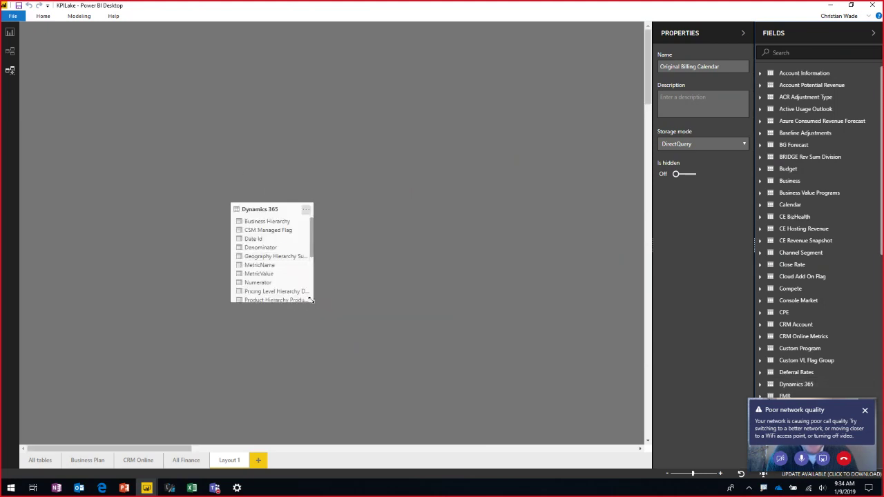
drag(312, 302, 399, 401)
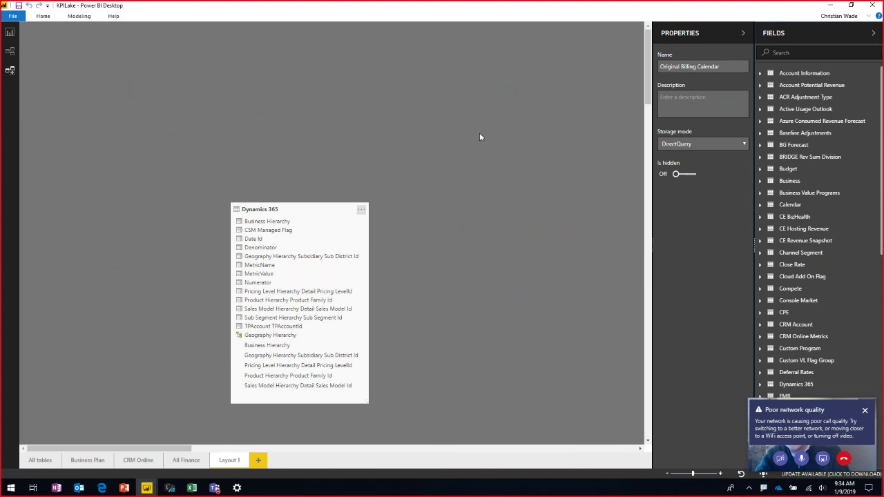
right_click(318, 211)
click(339, 218)
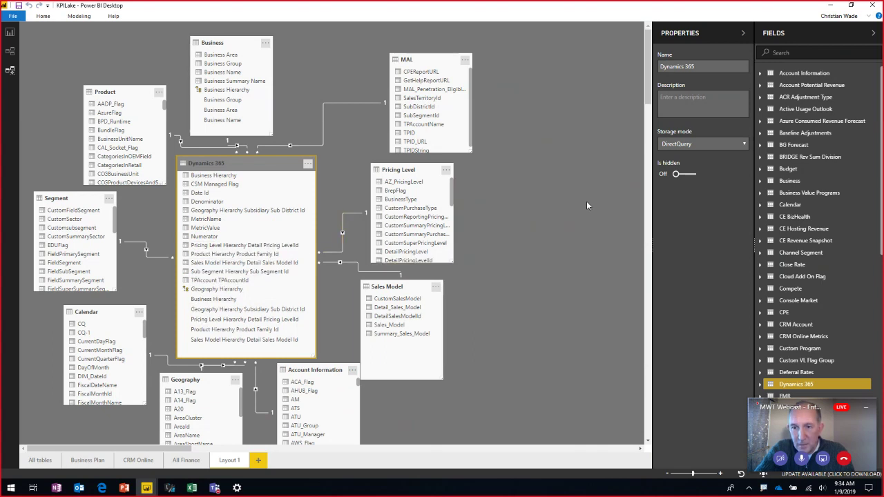
Put Business Area, Business Group and Business Name into the 'Find me easily' display folder.
click(413, 171)
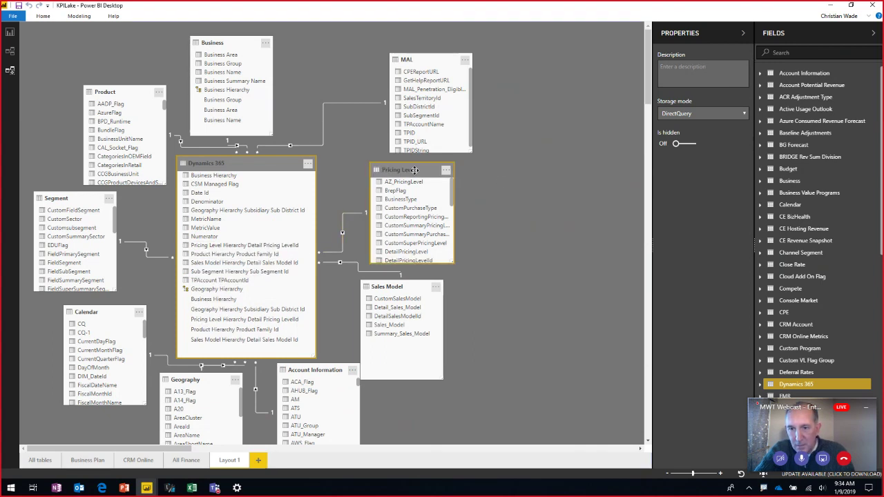
click(240, 54)
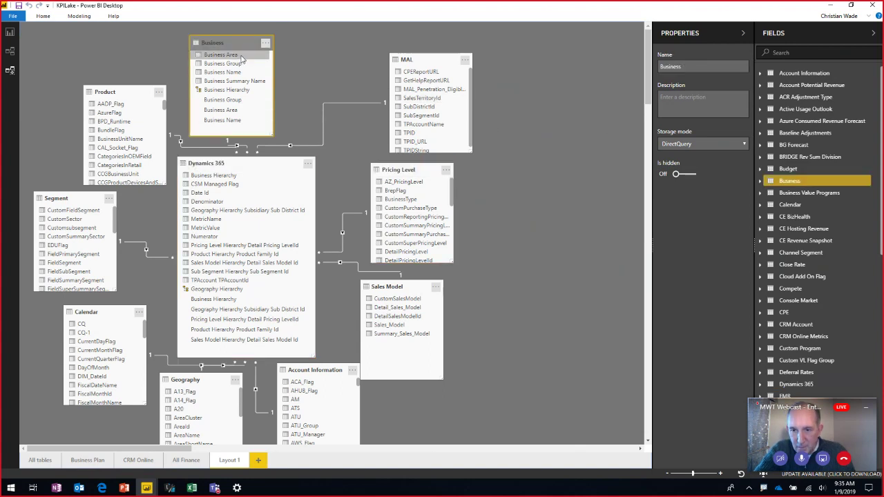
shift+click(239, 72)
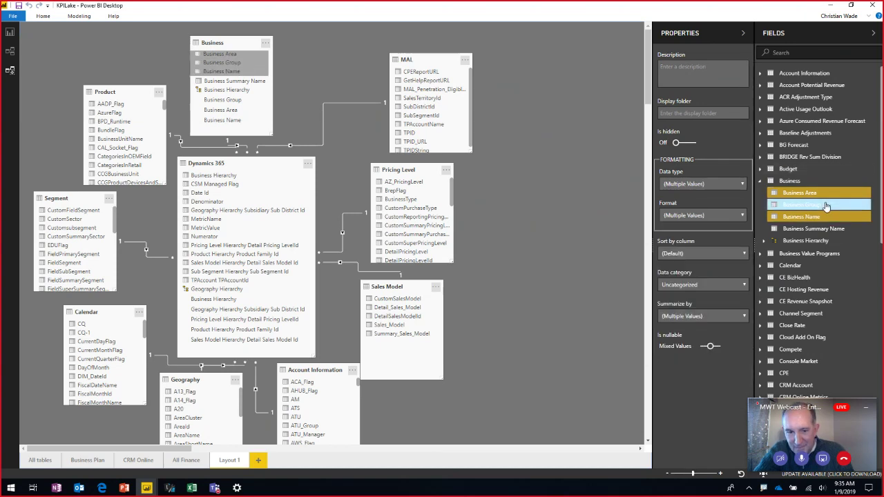
click(716, 112)
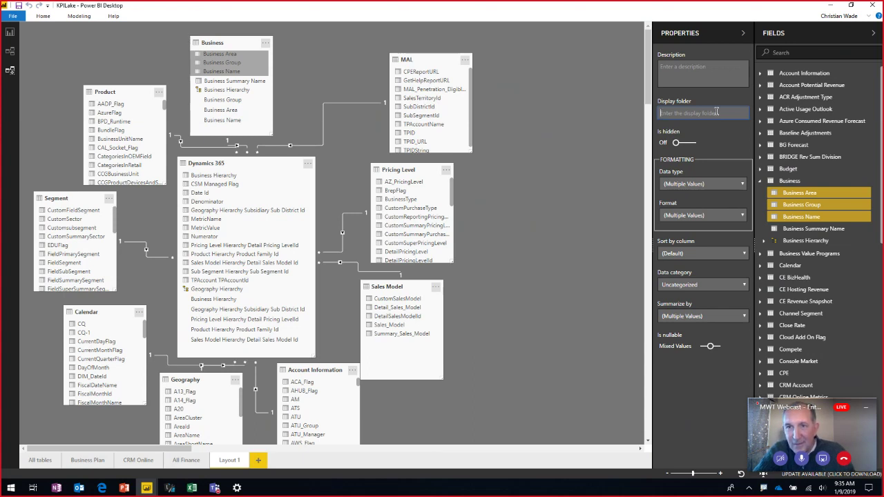
text(Fin)
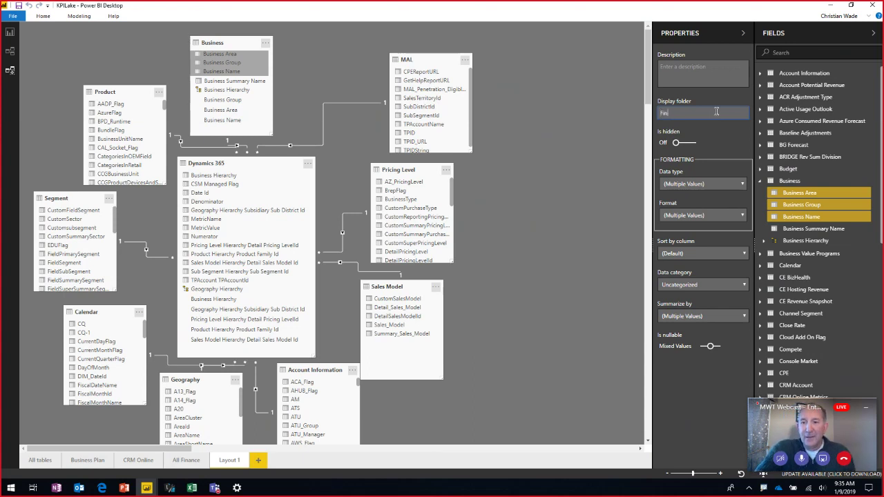
text(d me easily)
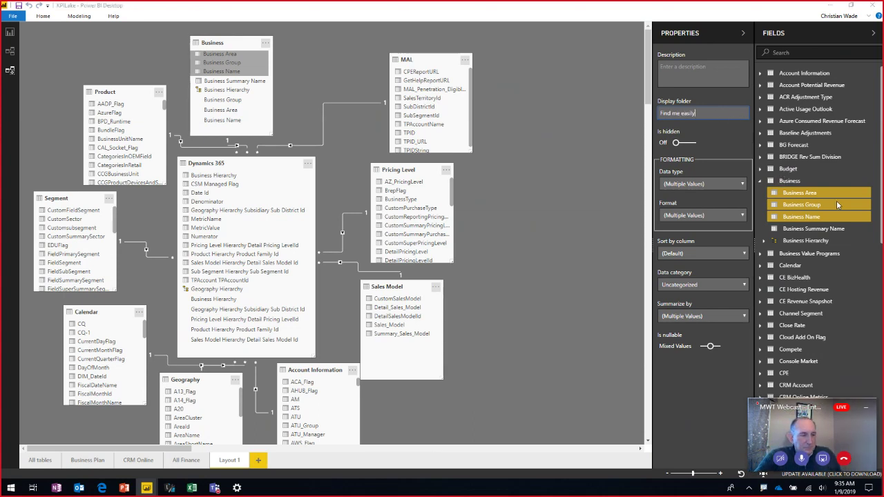
key(Return)
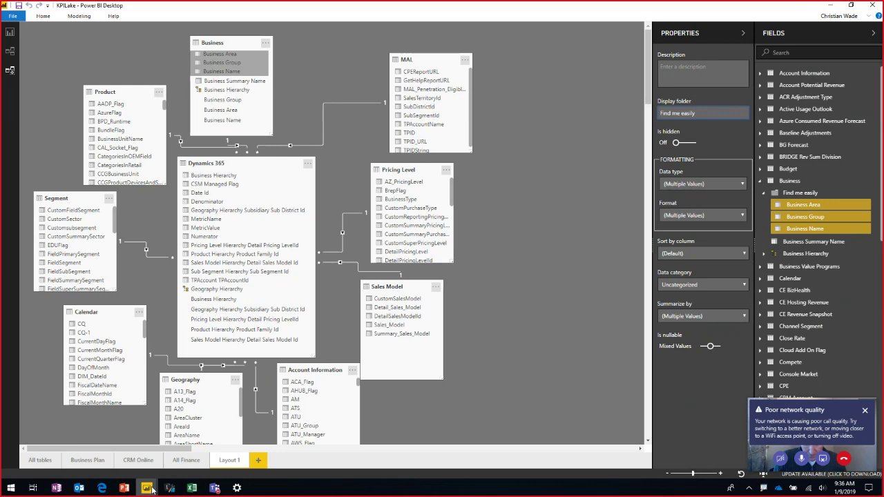
Bring the Courier11 report window forward from the taskbar.
mouse_move(152, 489)
click(190, 453)
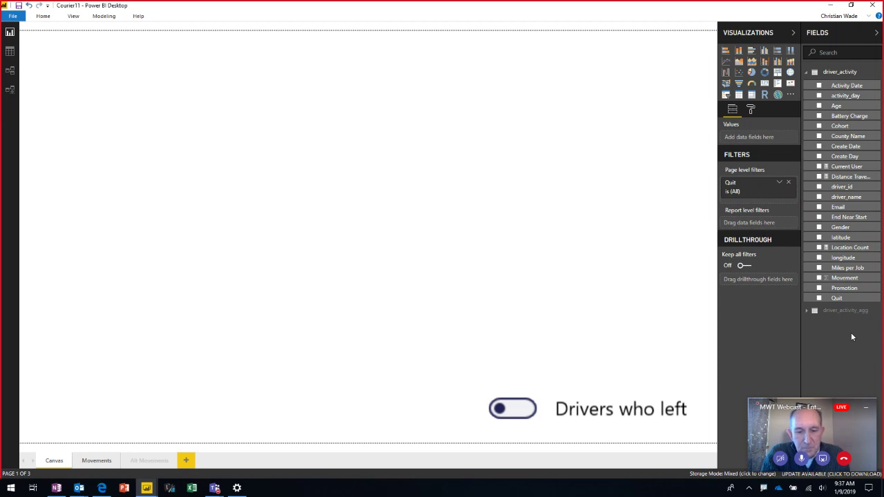
Check the Location Count measure's COUNTROWS(driver_activity) formula and drop it onto the Canvas page.
click(848, 248)
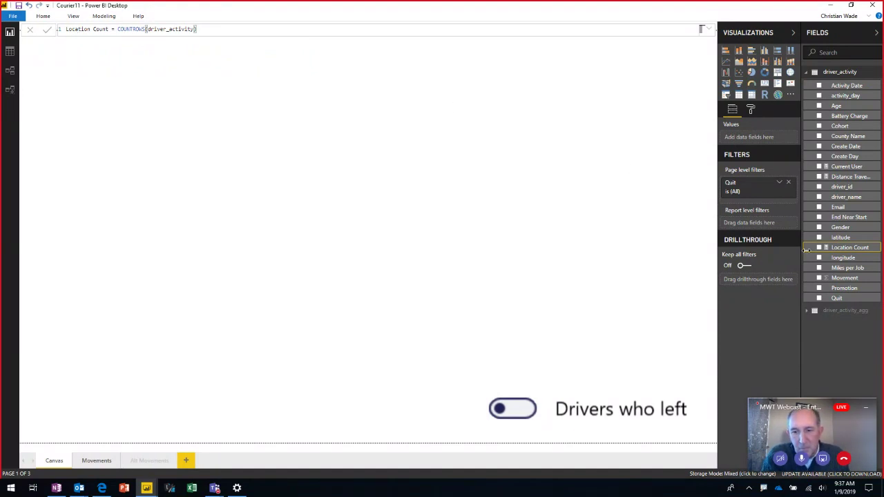
drag(842, 249, 99, 401)
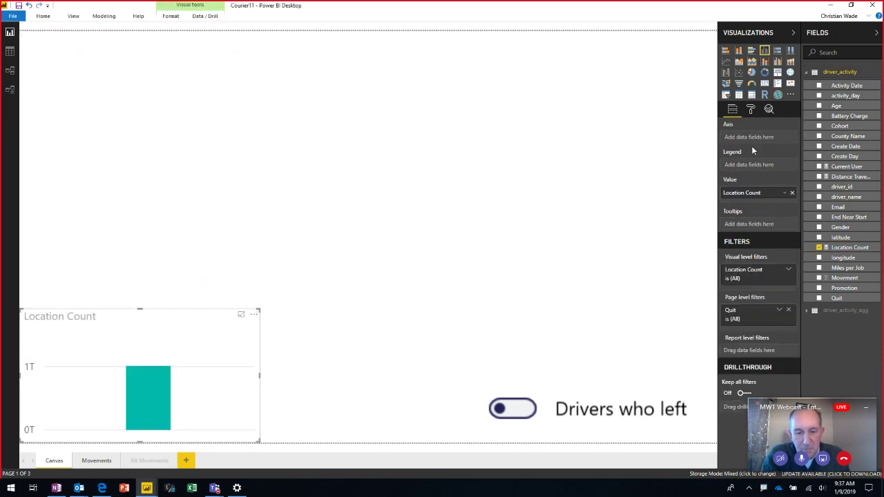
Turn Location Count into a card and place a Distance Travelled chart at the top-left.
click(765, 84)
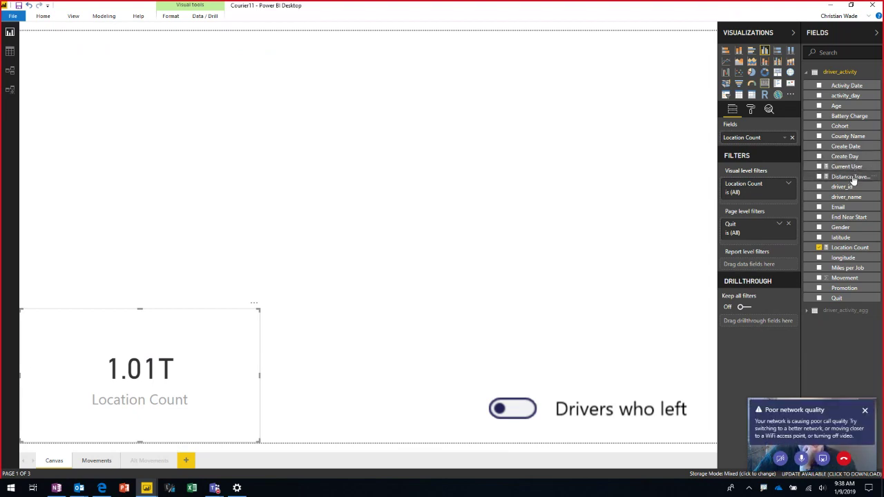
drag(853, 179, 135, 76)
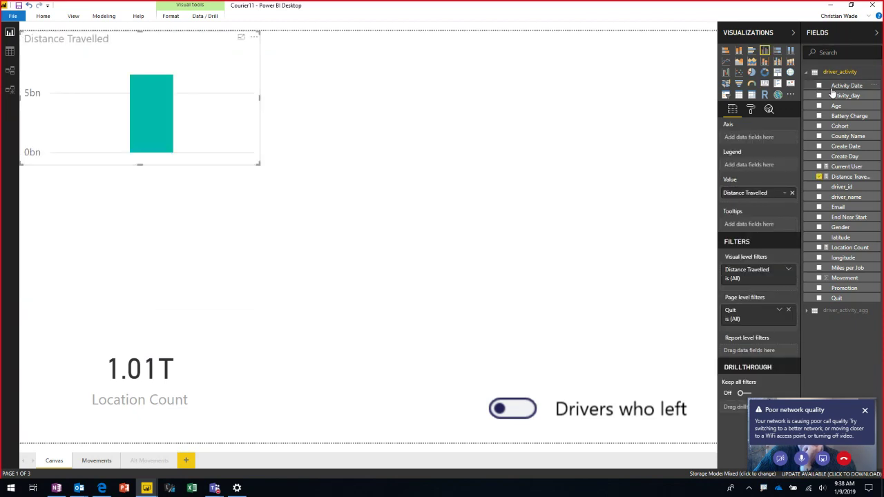
drag(834, 86, 168, 142)
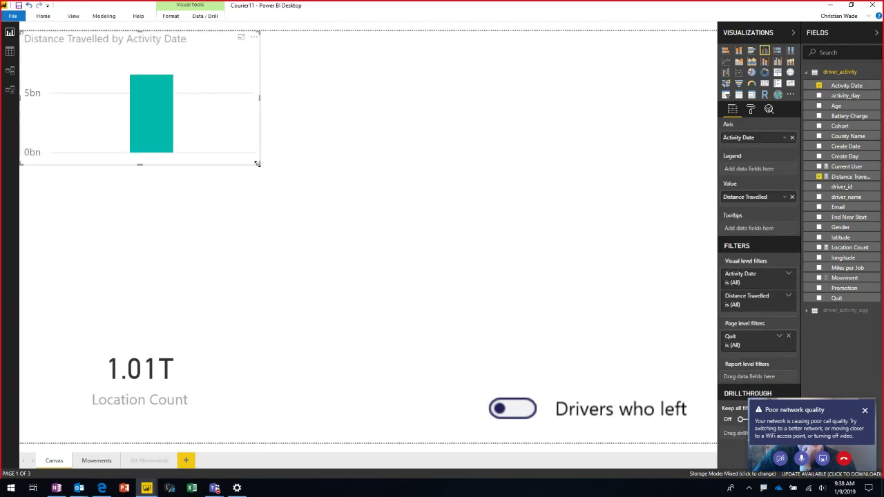
Make it a stacked column chart by Activity Date split by Miles per Job, filtered to drivers who left.
drag(257, 166, 669, 204)
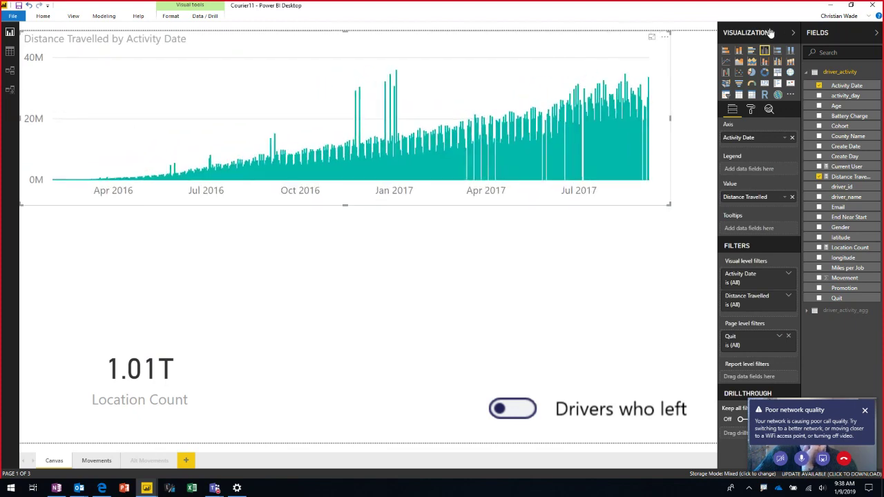
click(738, 51)
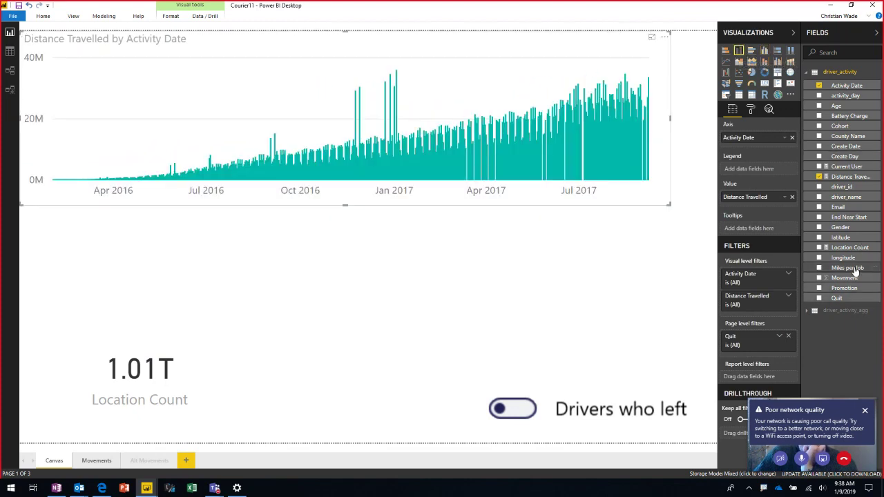
drag(848, 268, 598, 145)
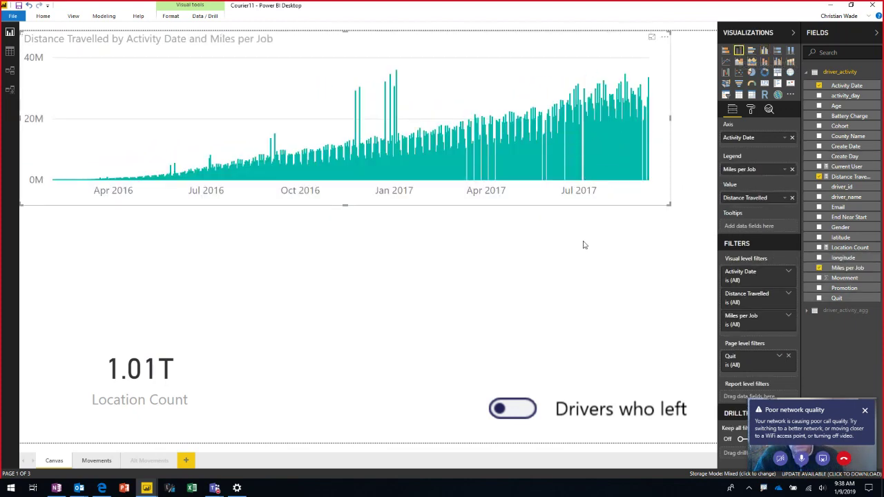
click(523, 414)
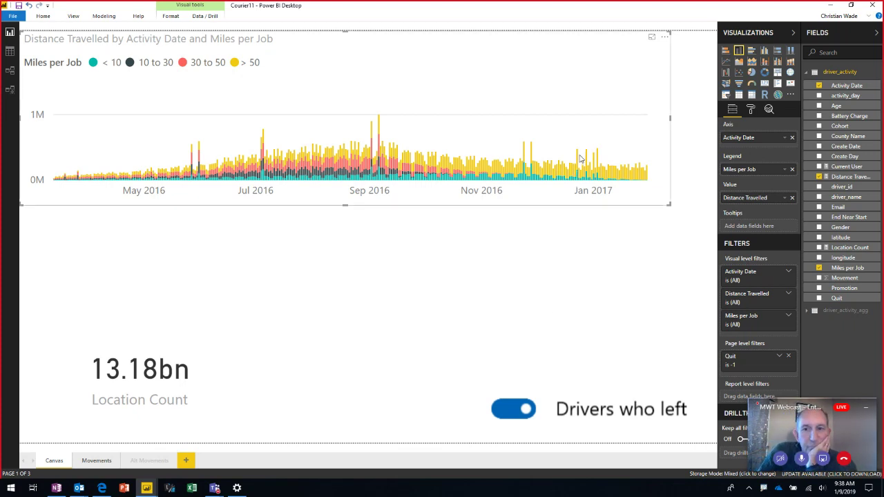
Cross-highlight the Dec 23, 2016 bar and add another Location Count visual to the canvas.
mouse_move(579, 160)
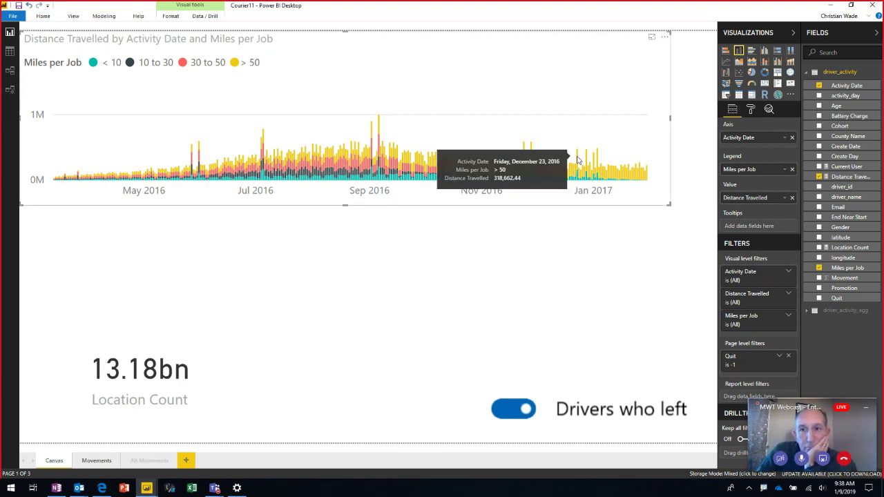
click(578, 160)
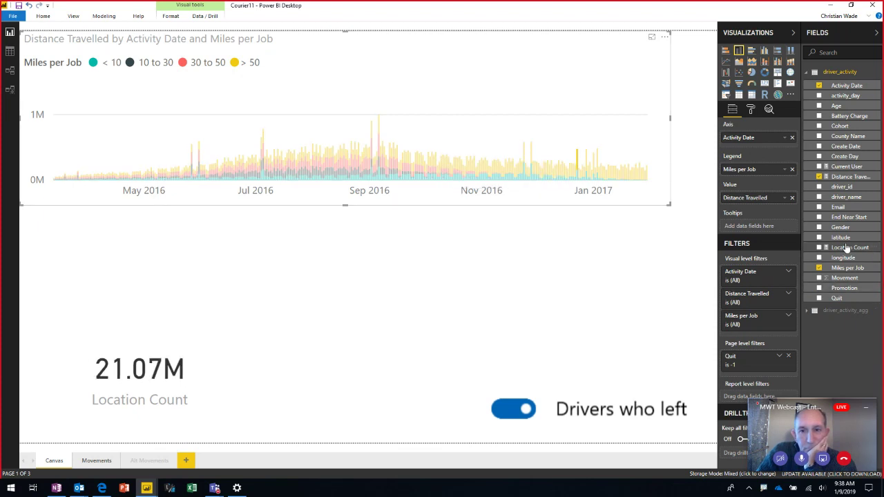
drag(847, 248, 368, 376)
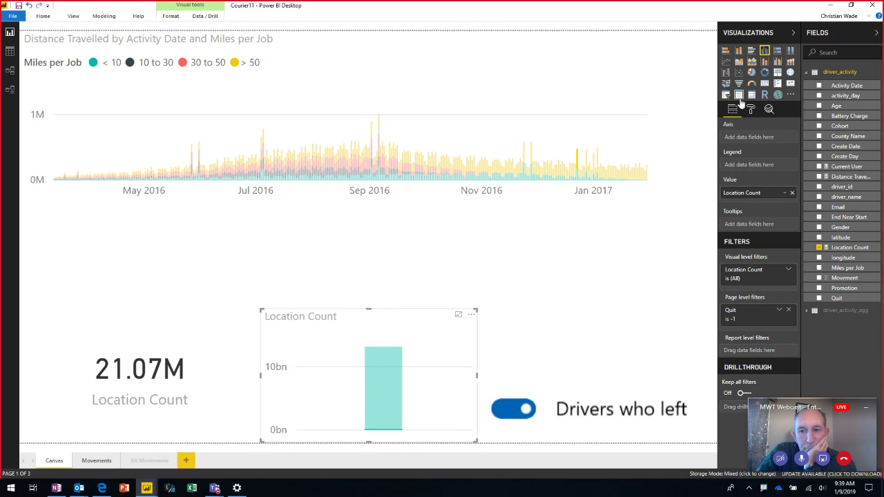
Convert the new visual into a taller table of Location Count per driver_name.
click(738, 96)
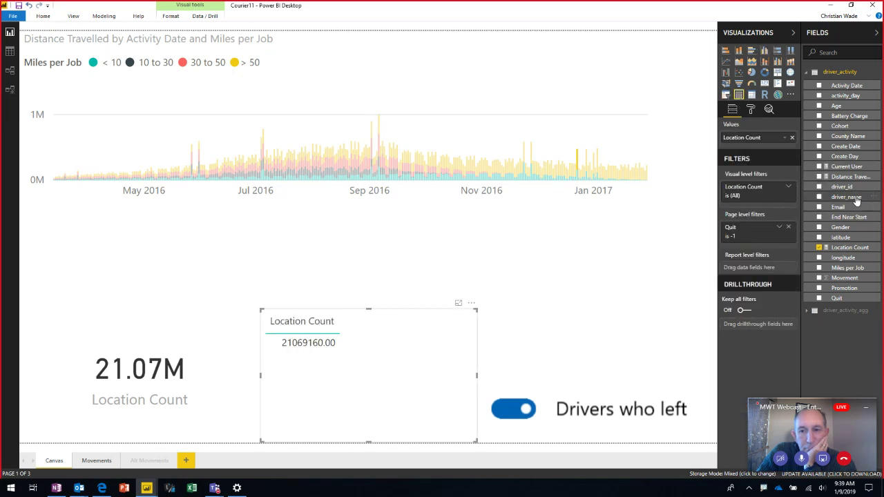
drag(847, 198, 414, 387)
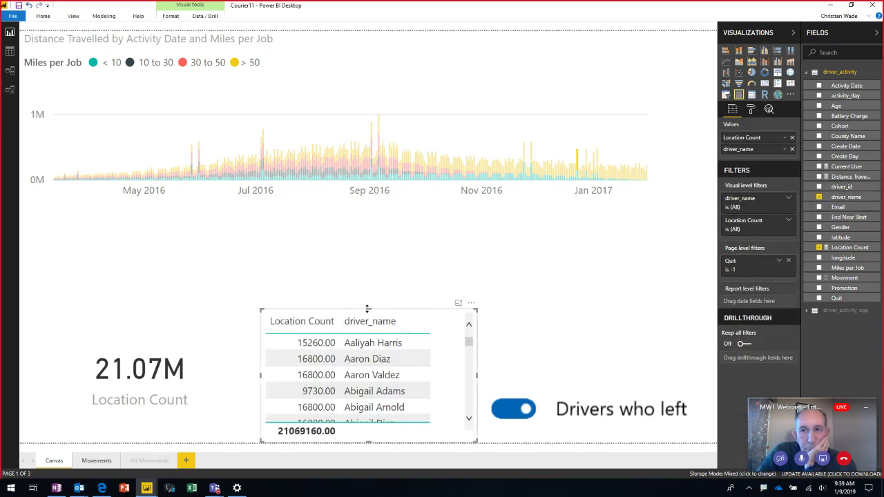
drag(367, 309, 366, 223)
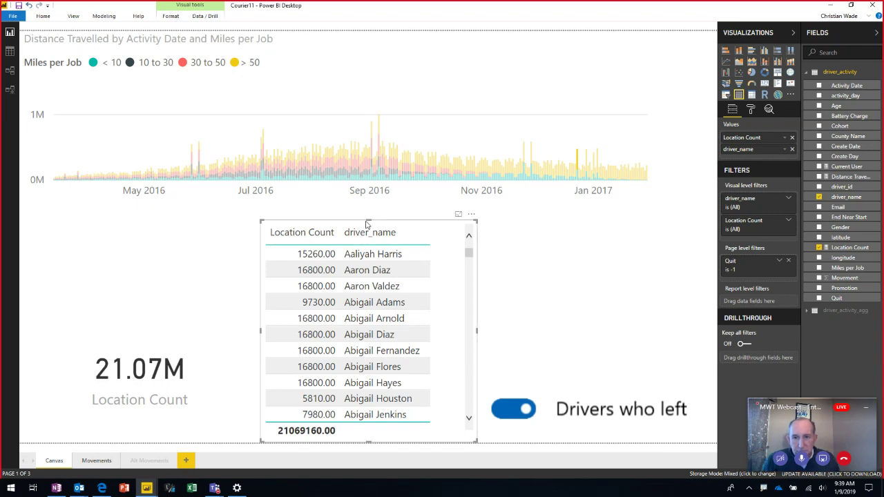
scroll(366, 378, down, 3)
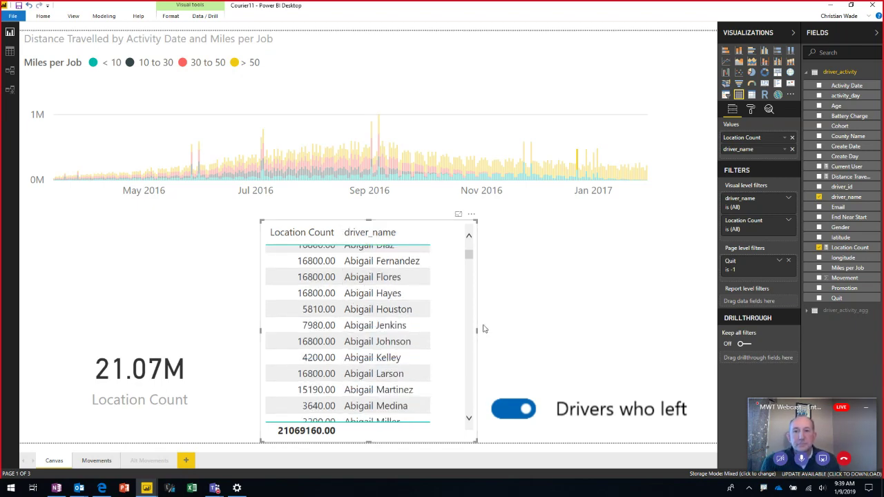
Drill through from a driver's row to the Movements page for 12/23/2016.
right_click(422, 342)
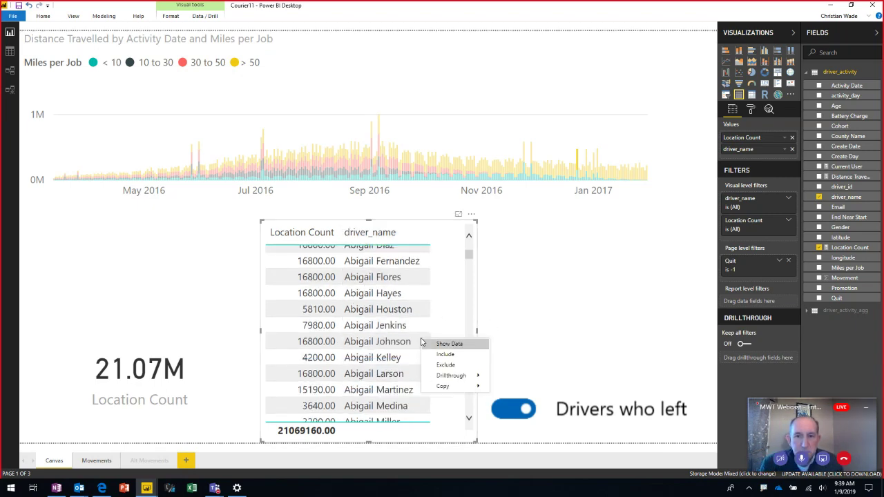
mouse_move(470, 376)
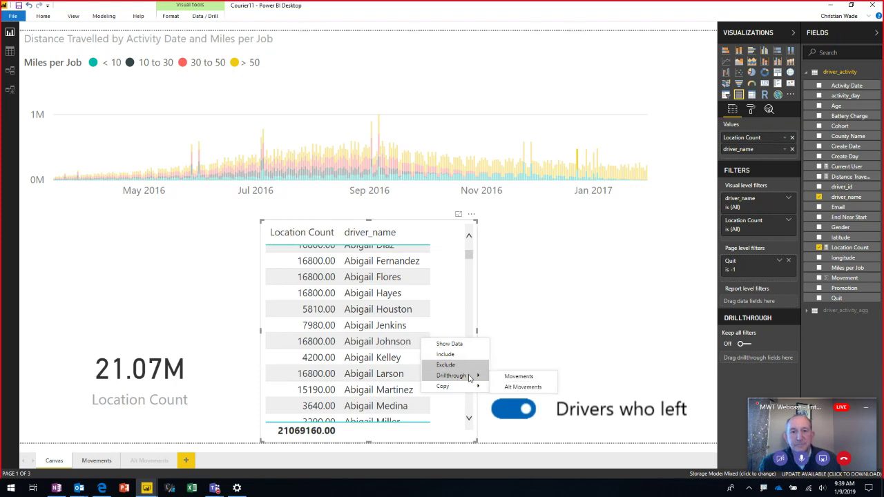
click(518, 377)
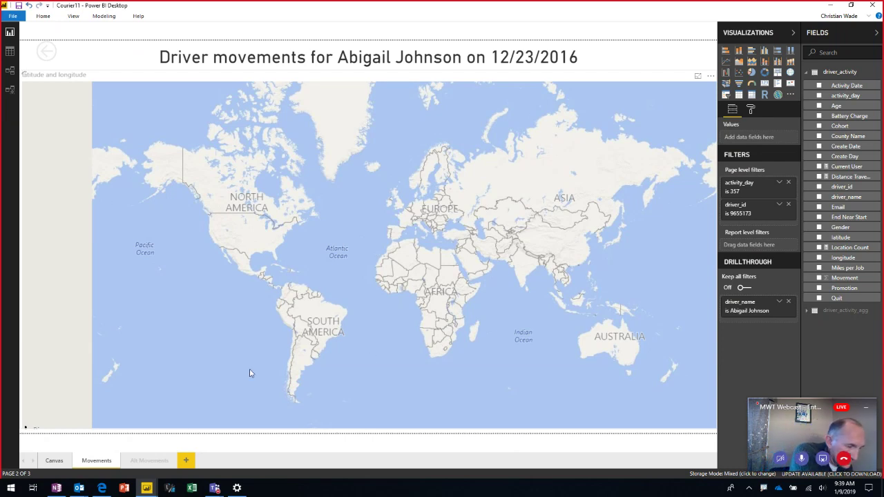
In Edge, show the Thrift JDBC/ODBC Server Spark jobs page and refresh it.
mouse_move(96, 487)
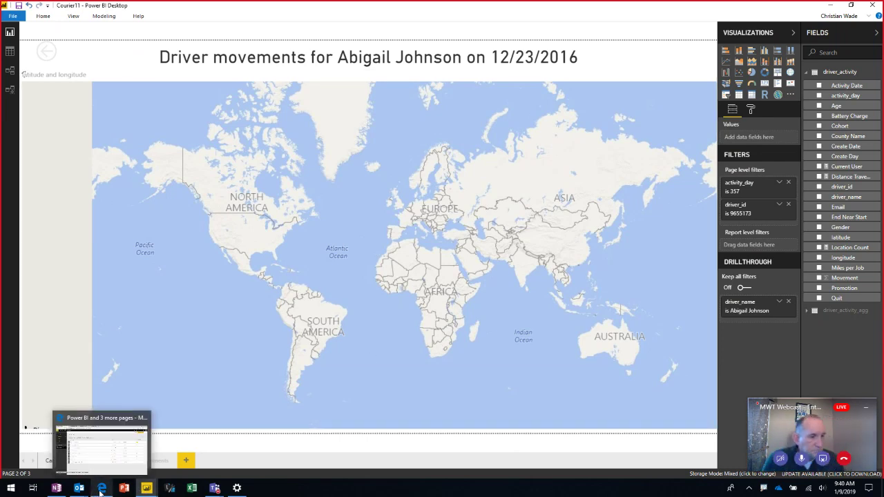
click(104, 449)
click(366, 8)
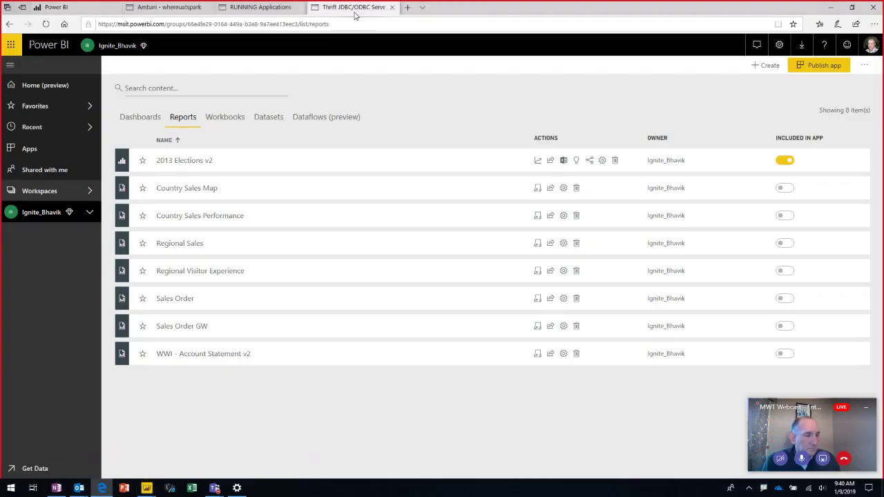
click(46, 25)
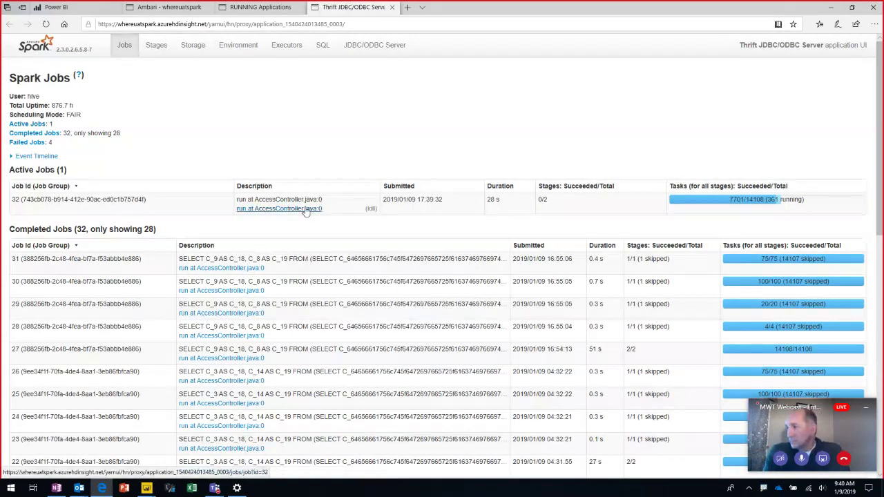
Open job 32's details and select the driver_name filter in its SQL query.
middle_click(305, 210)
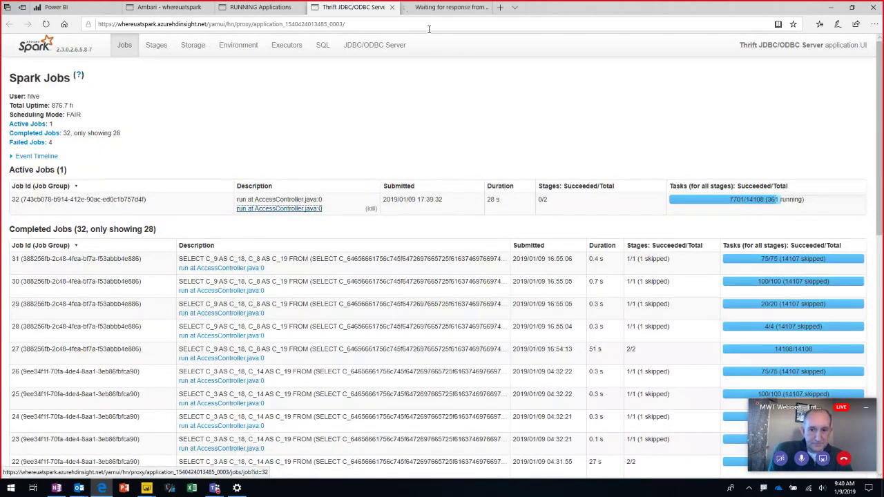
click(434, 8)
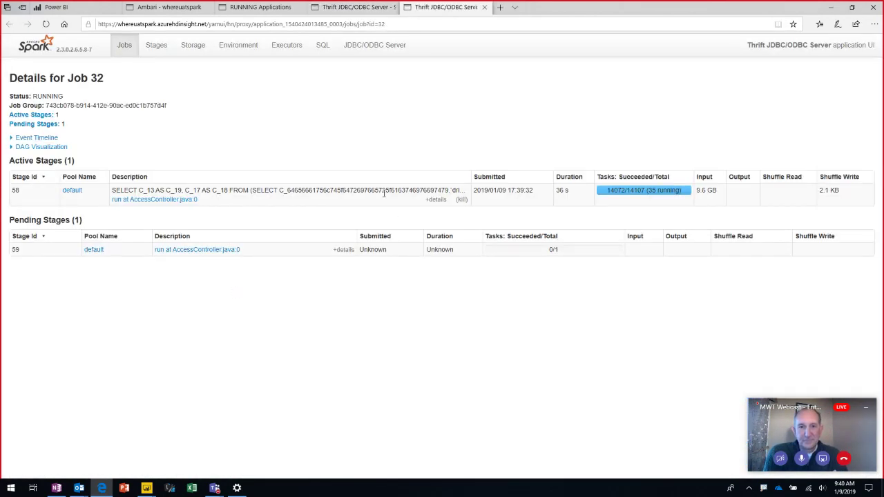
double_click(385, 191)
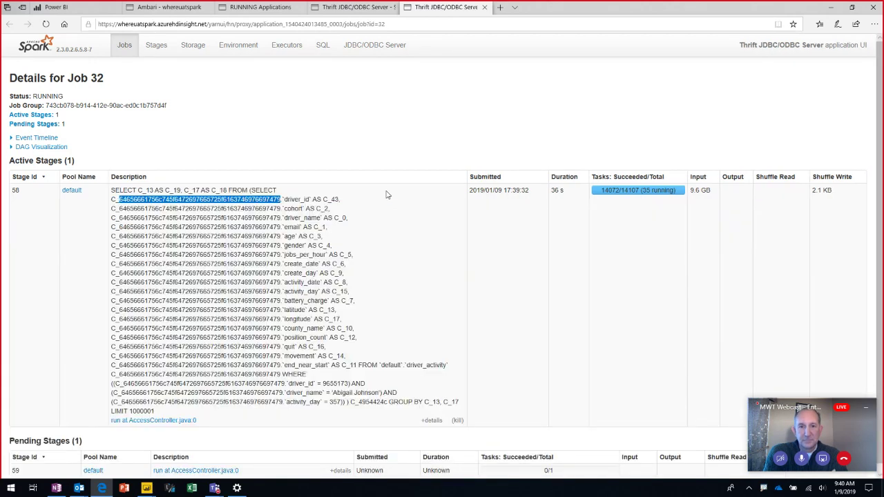
drag(332, 392, 378, 392)
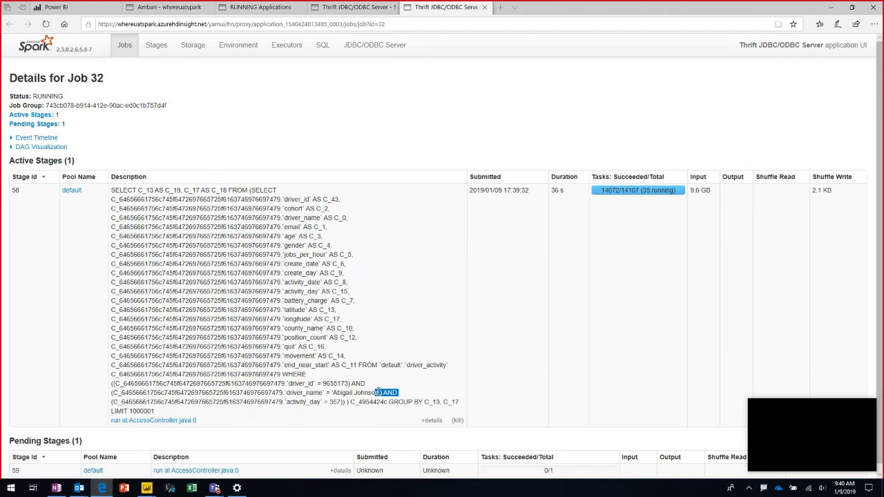
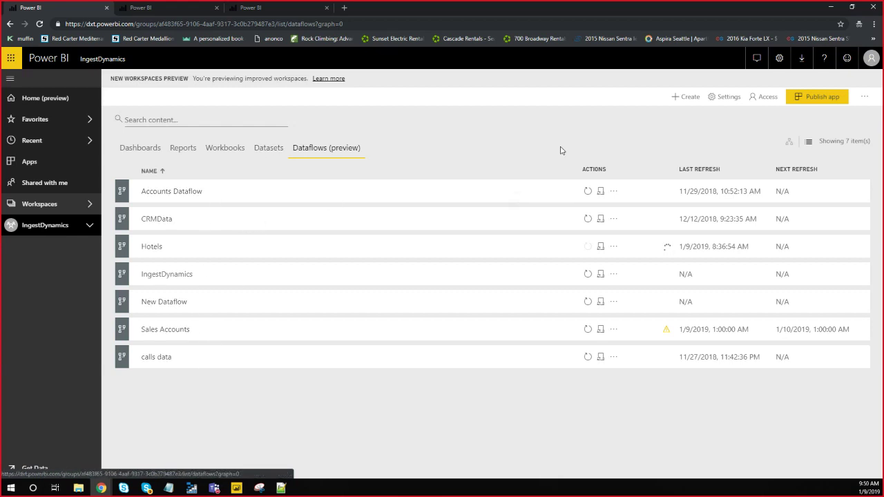
Create a new dataflow, add new entities, and choose Azure SQL database as the source.
click(695, 98)
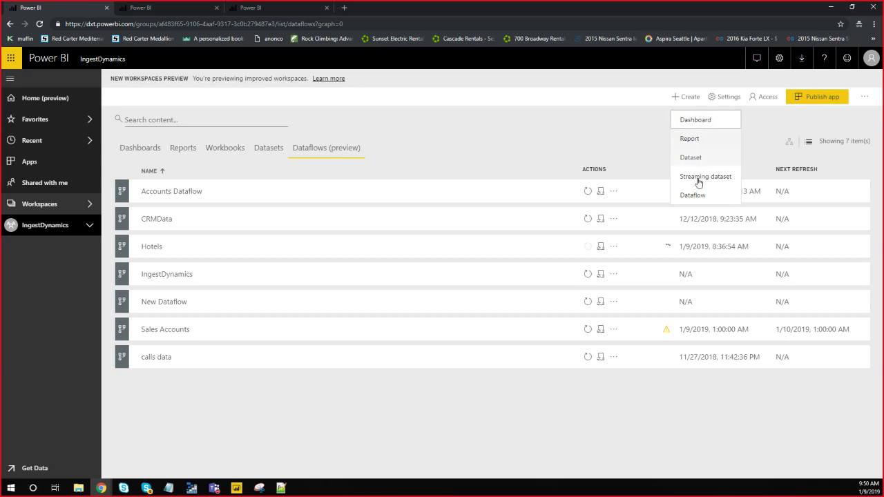
click(699, 197)
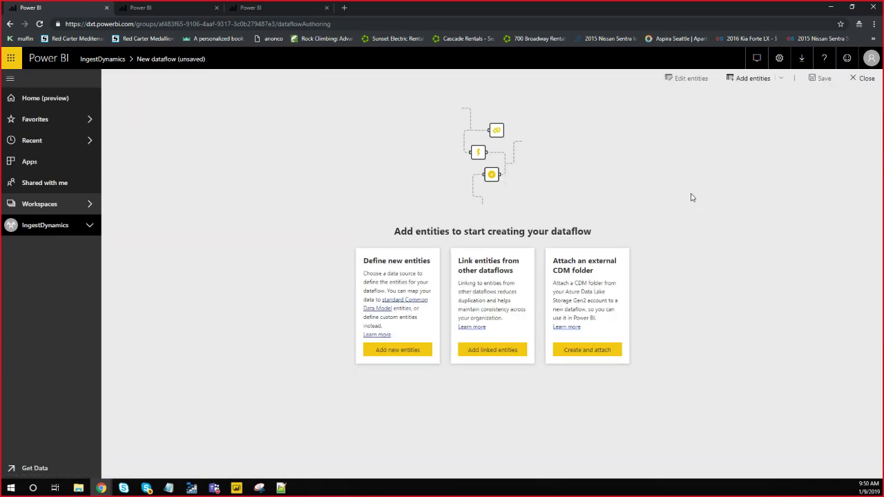
click(396, 350)
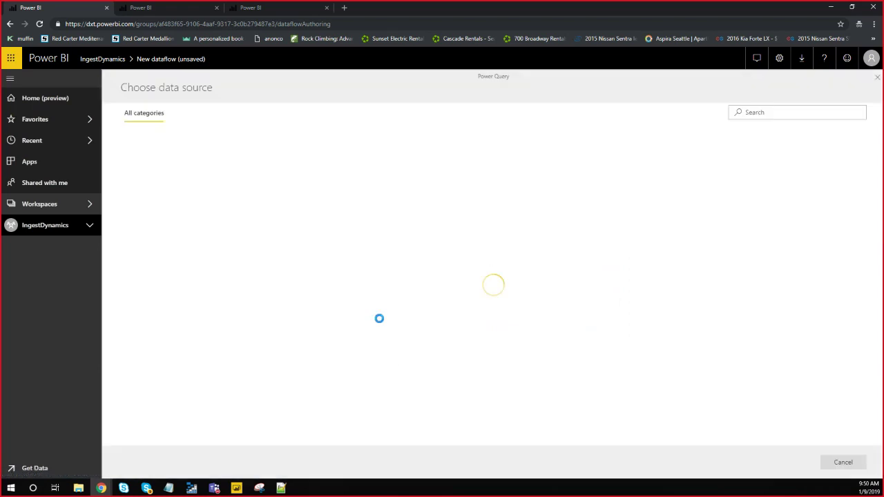
scroll(365, 287, down, 1)
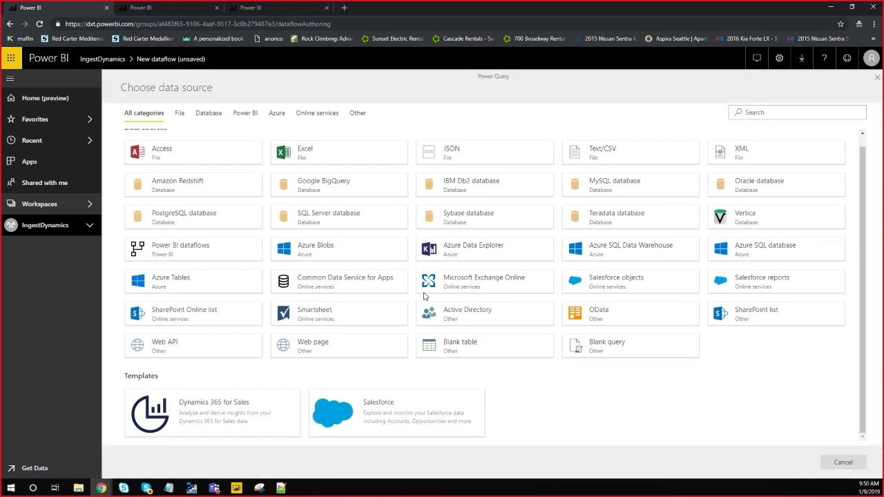
scroll(391, 321, up, 1)
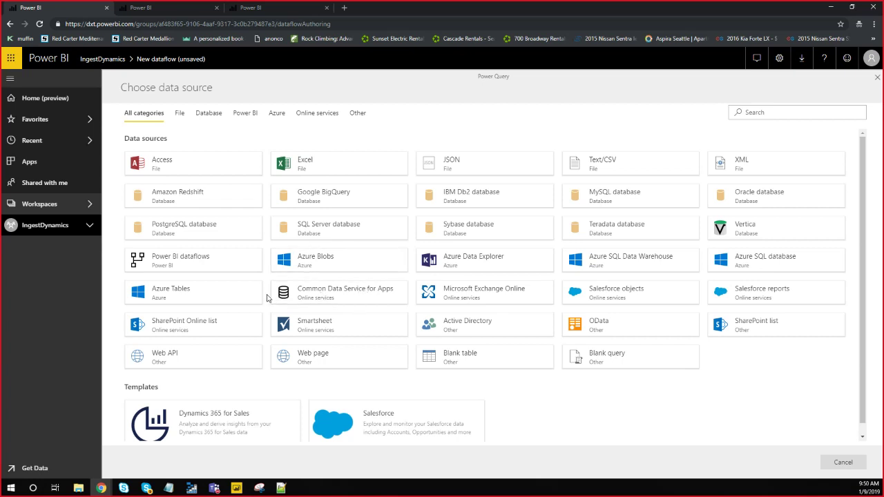
click(771, 266)
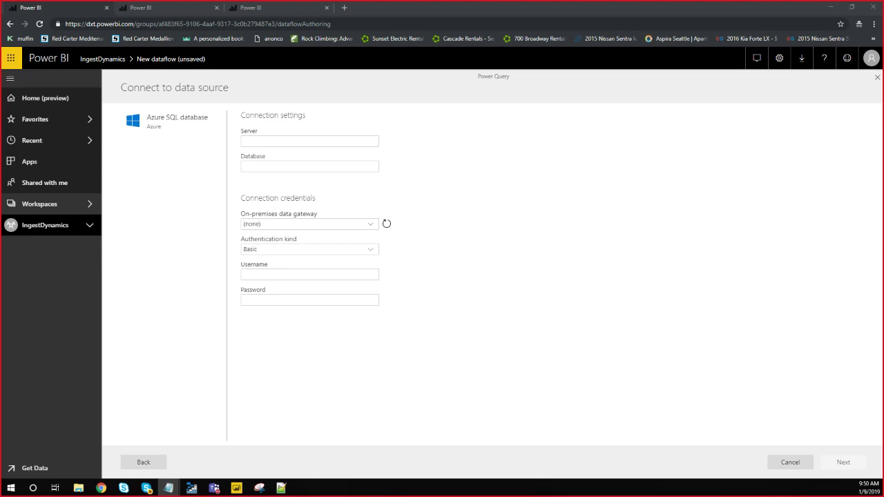
Enter the server address and credentials, connect, and tick the Hotel Reviews table.
click(281, 141)
click(287, 157)
click(845, 462)
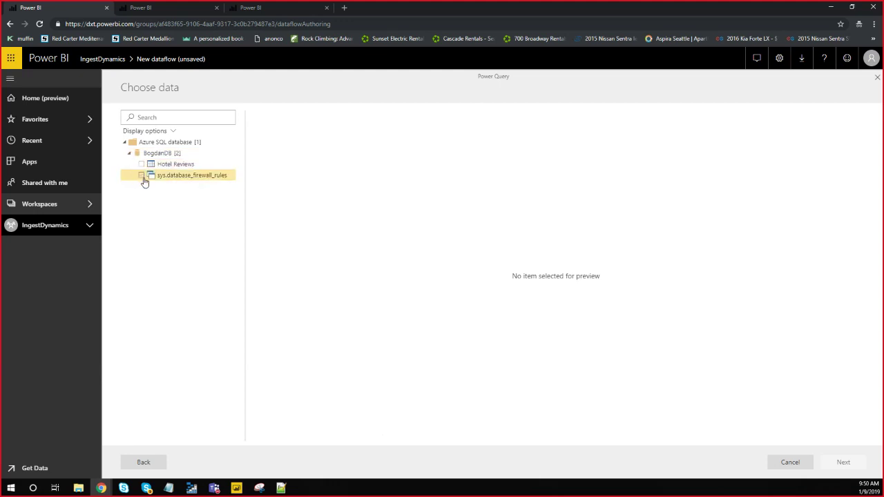
click(141, 165)
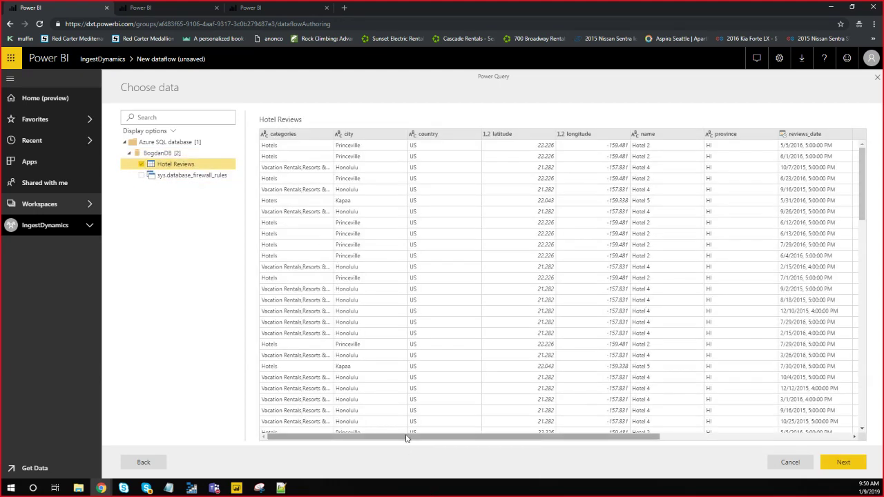
click(673, 437)
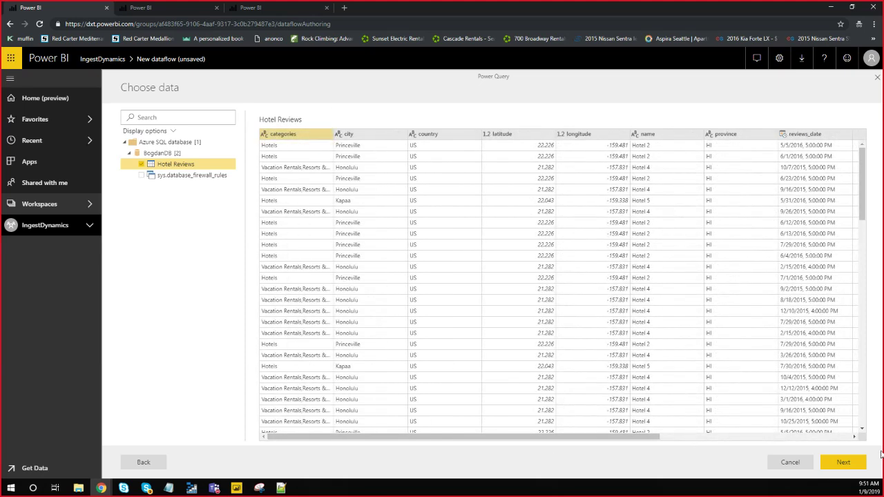
Load Hotel Reviews into the query editor and change reviews_date's type to Date.
click(844, 462)
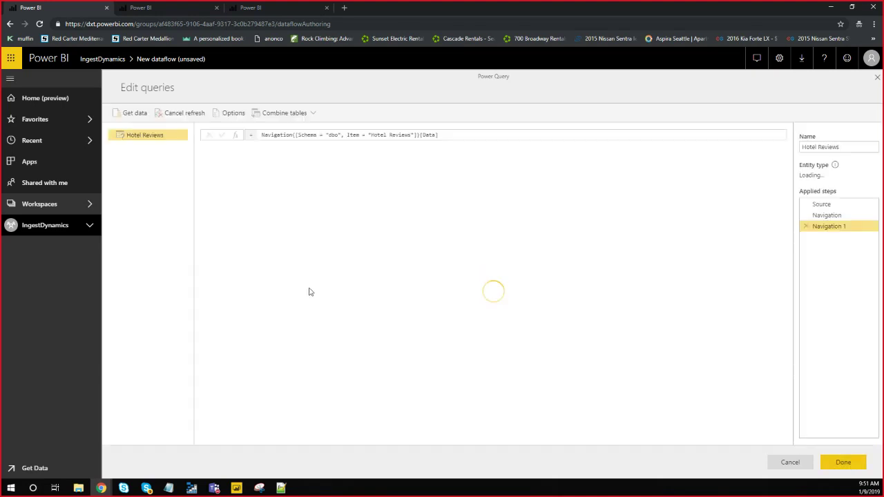
drag(297, 435, 252, 433)
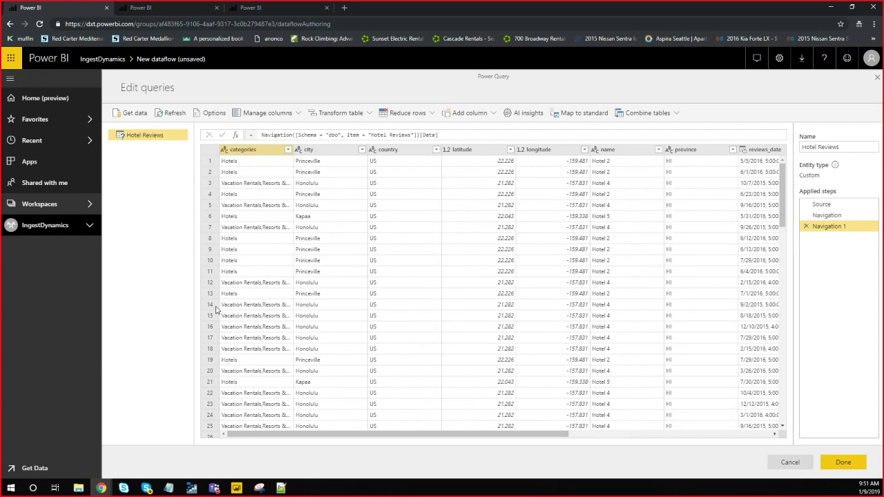
drag(408, 435, 745, 412)
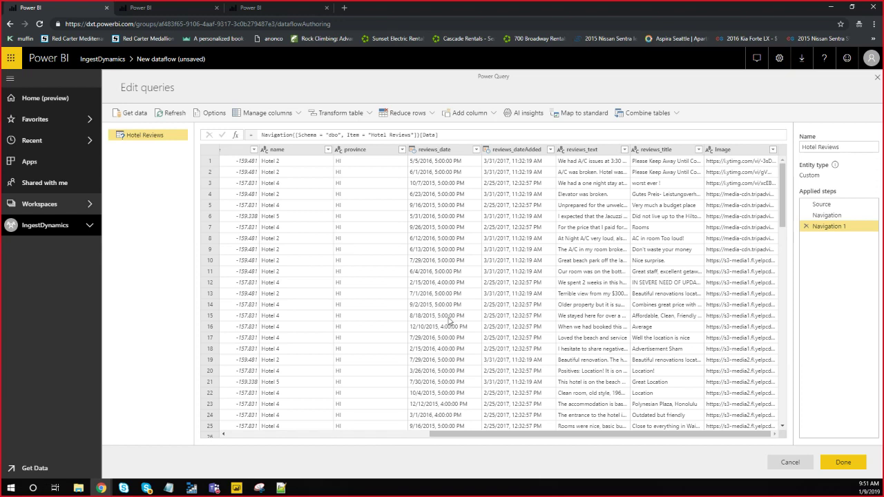
click(424, 156)
click(412, 151)
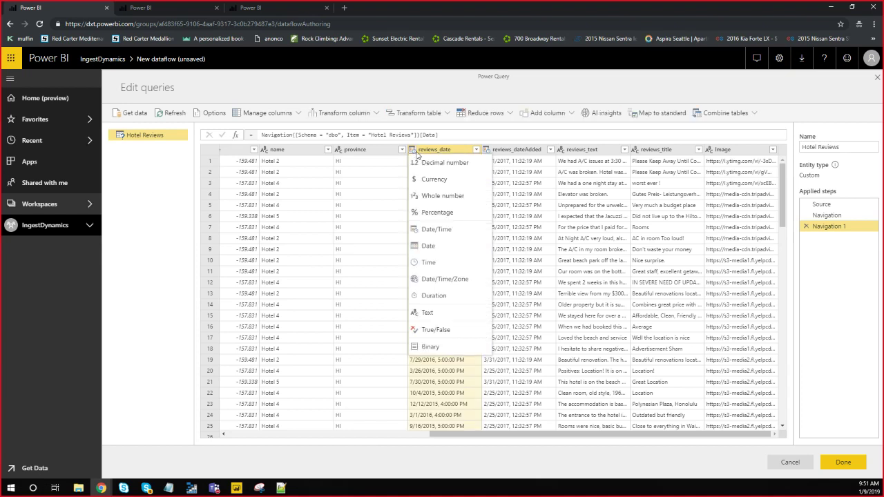
click(427, 247)
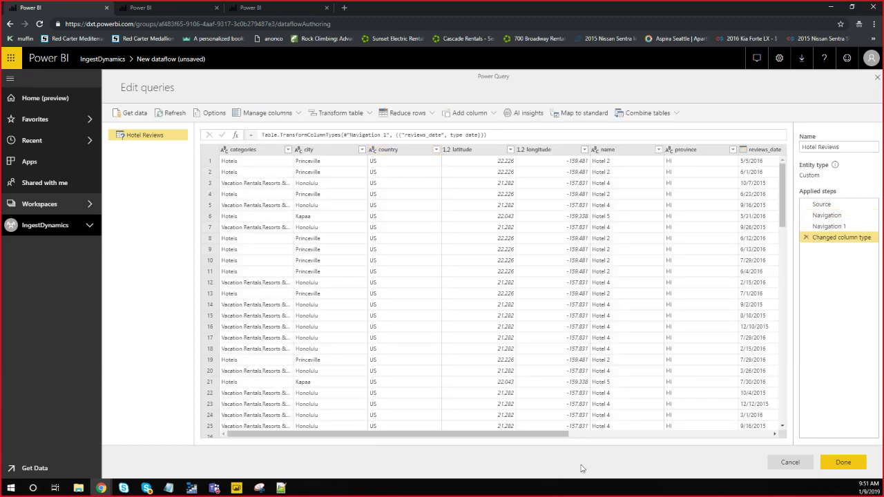
drag(553, 433, 754, 426)
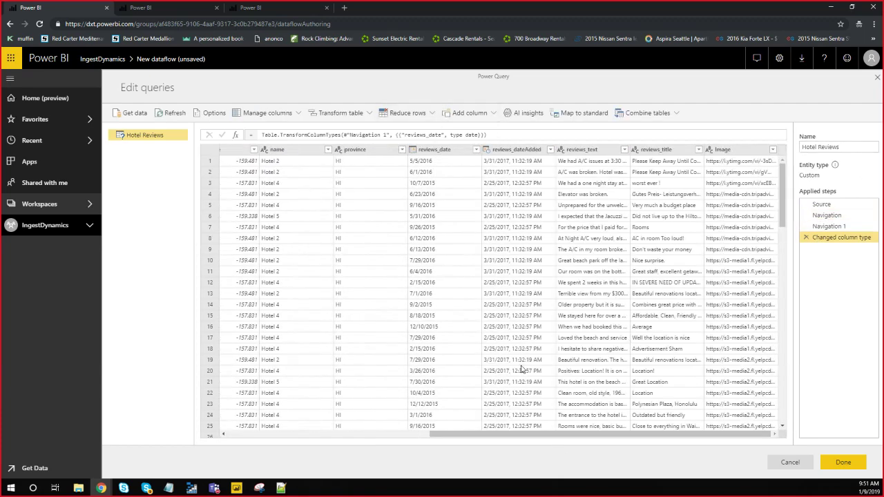
Review the Hotel Reviews query's M code in the Advanced editor, then close it.
right_click(828, 243)
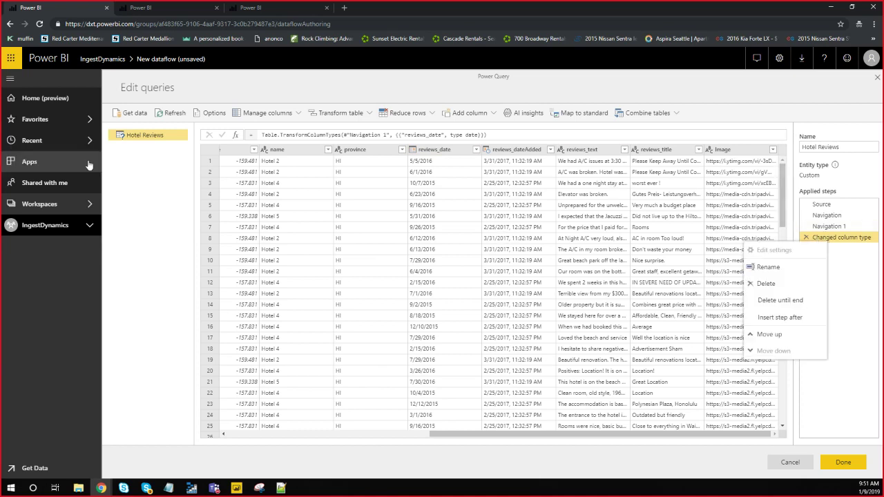
right_click(142, 136)
click(184, 251)
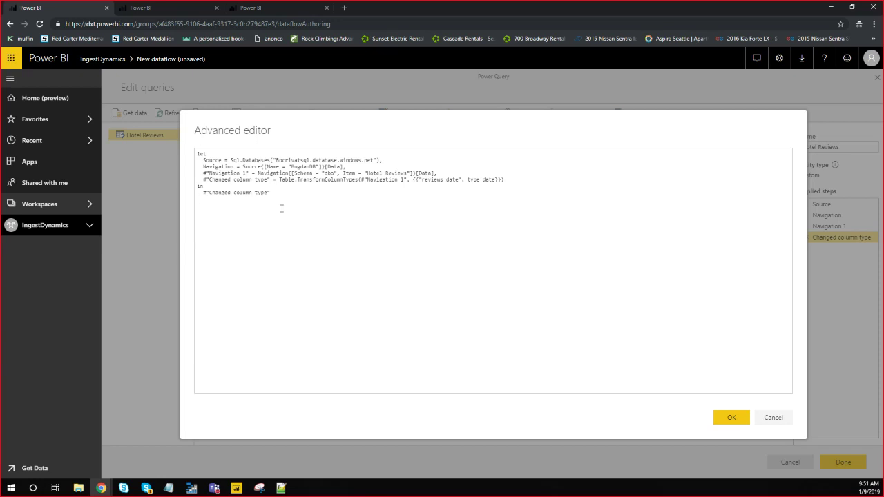
click(729, 424)
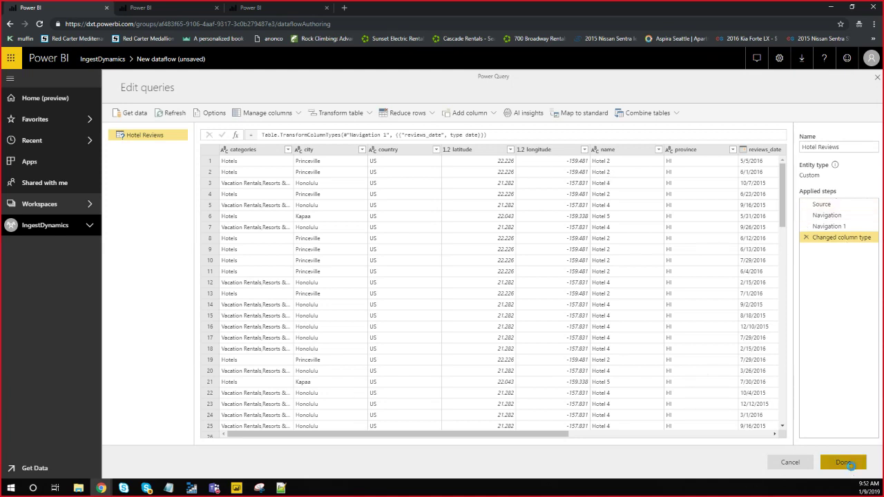
Save the dataflow as 'Hotel Reviews' and trigger Refresh now.
click(849, 466)
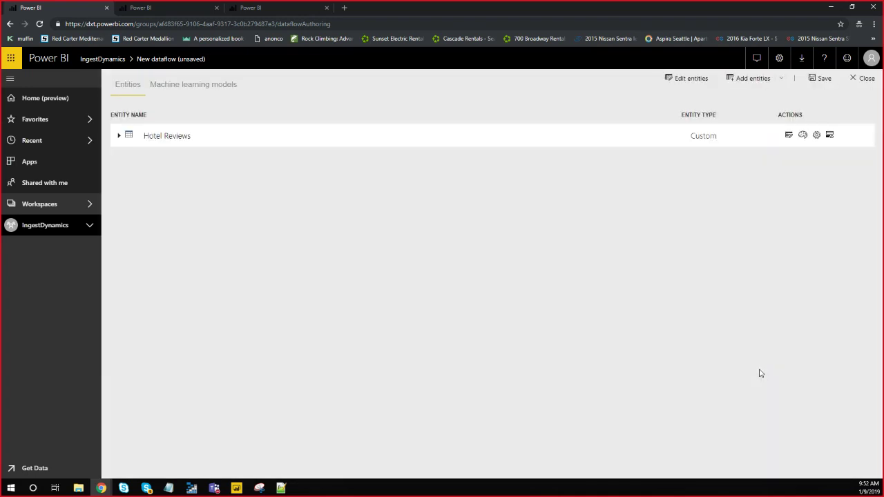
click(822, 79)
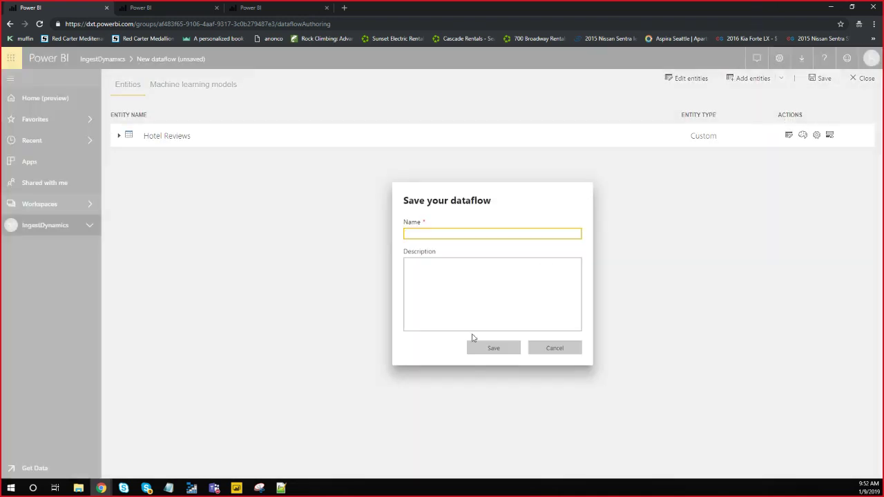
text(Hotel Reviews)
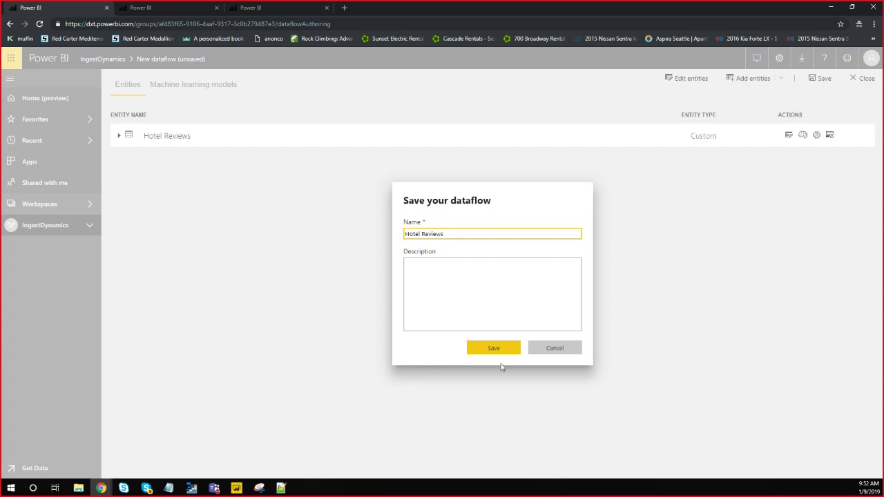
click(501, 347)
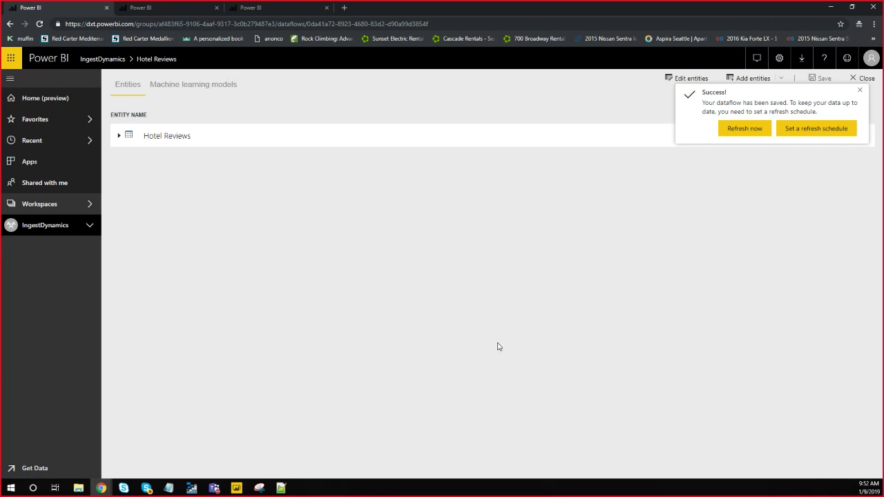
click(742, 128)
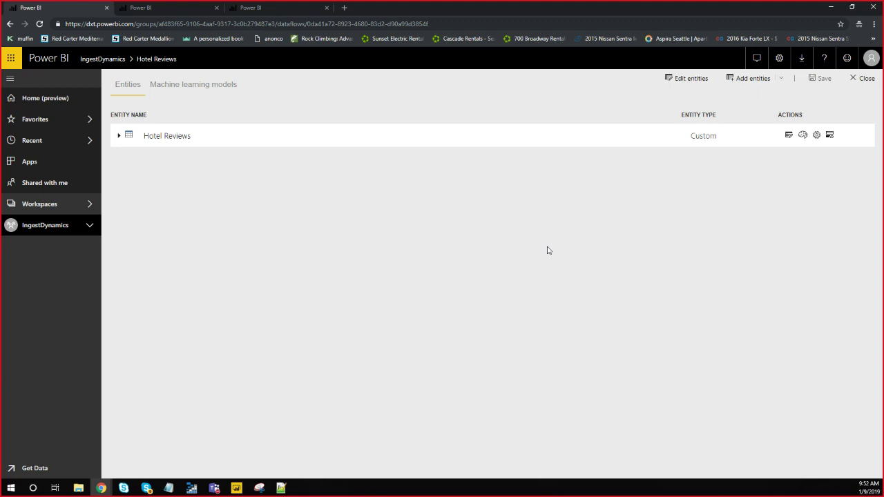
Close the Hotel Reviews dataflow to return to the workspace.
click(864, 79)
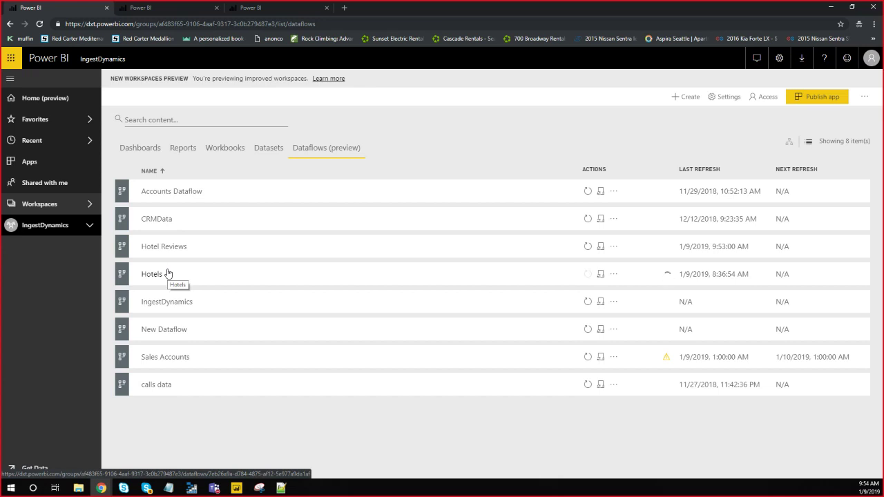
Show the Dataflows settings page, with Azure Storage Explorer placed on the right.
click(165, 12)
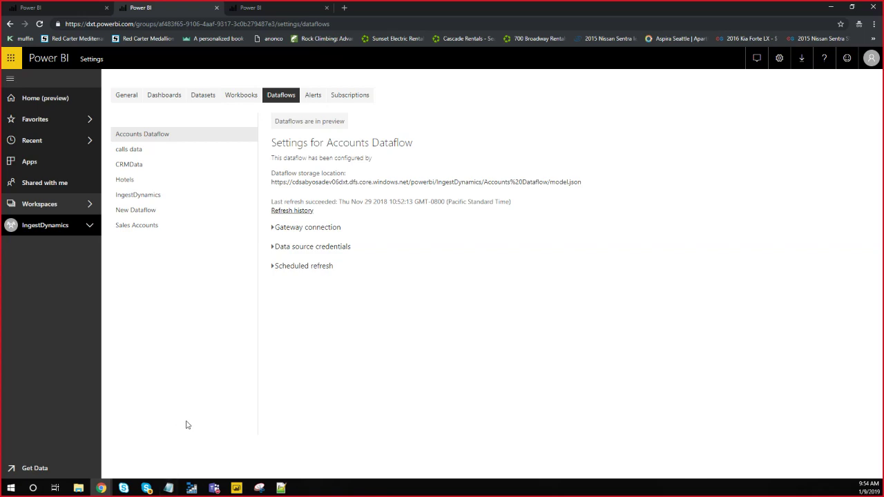
click(192, 488)
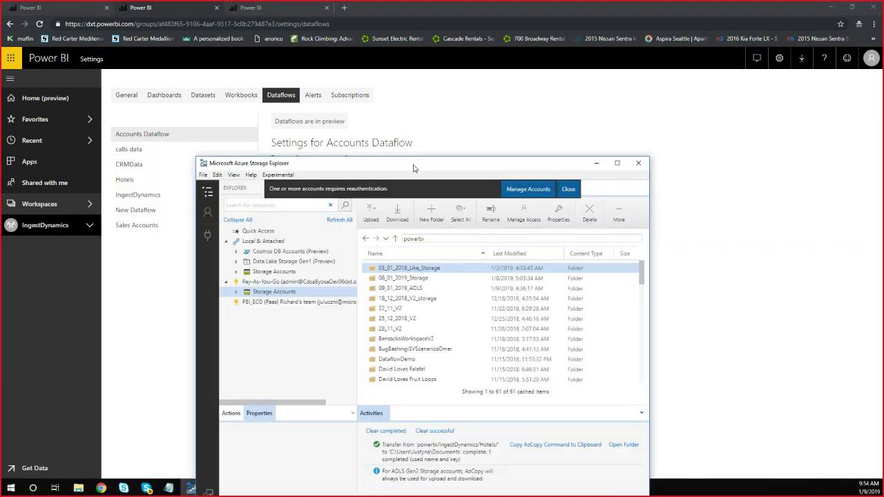
drag(412, 168, 646, 84)
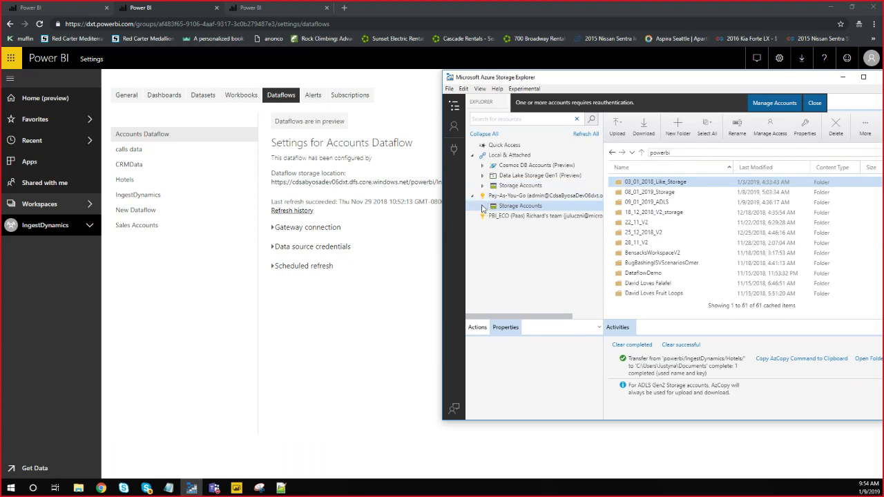
Expand the ADLS Gen2 storage account and open its powerbi blob container.
click(483, 207)
drag(610, 81, 529, 68)
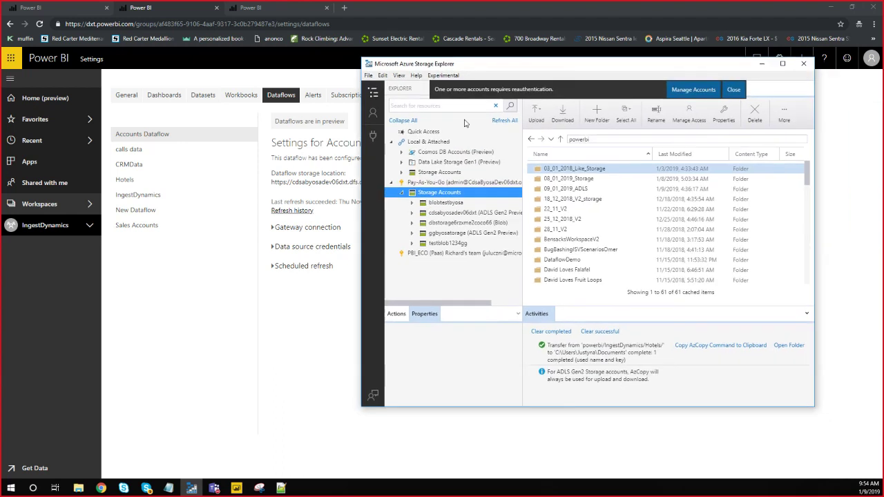
click(431, 215)
double_click(431, 216)
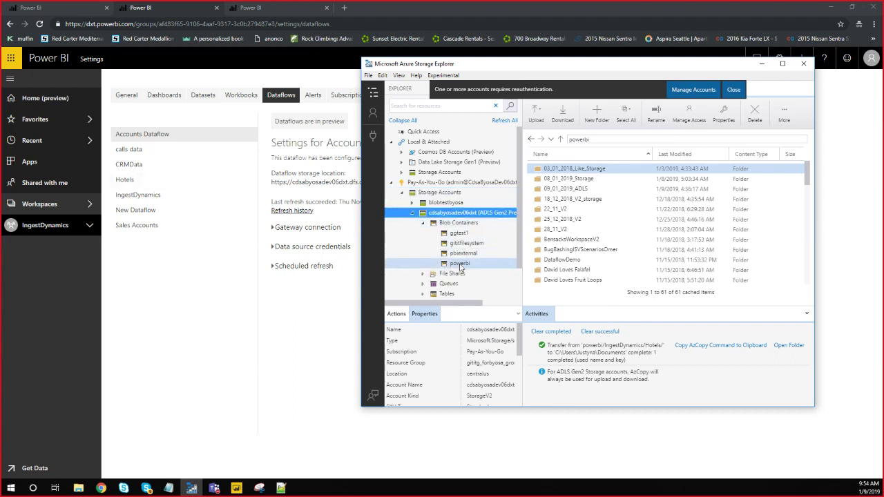
click(460, 264)
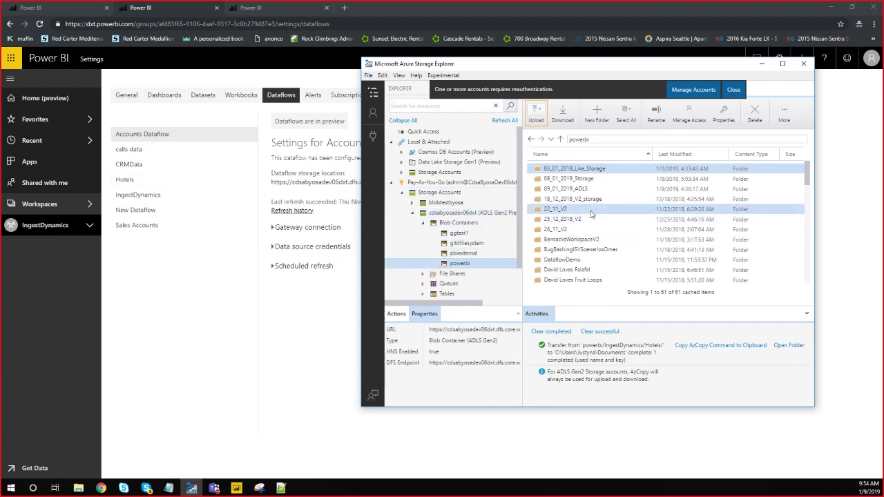
Open the IngestDynamics folder, then its Hotel Reviews dataflow folder.
scroll(628, 216, down, 2)
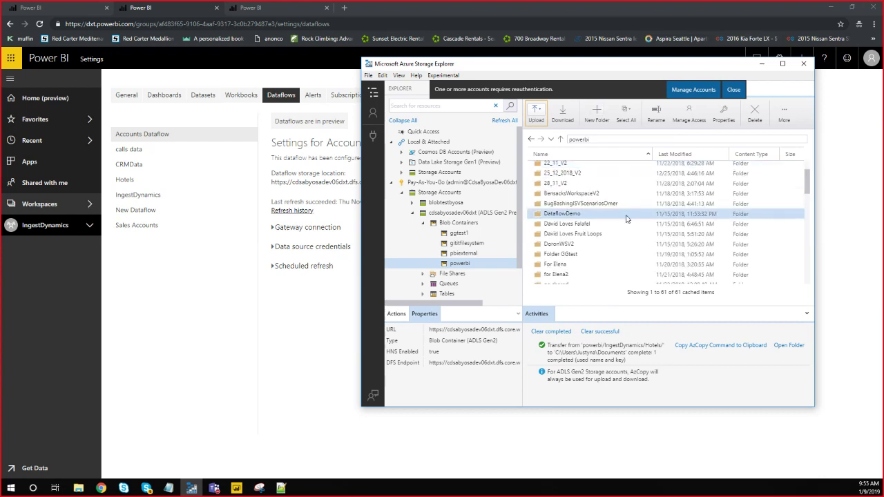
scroll(618, 214, down, 2)
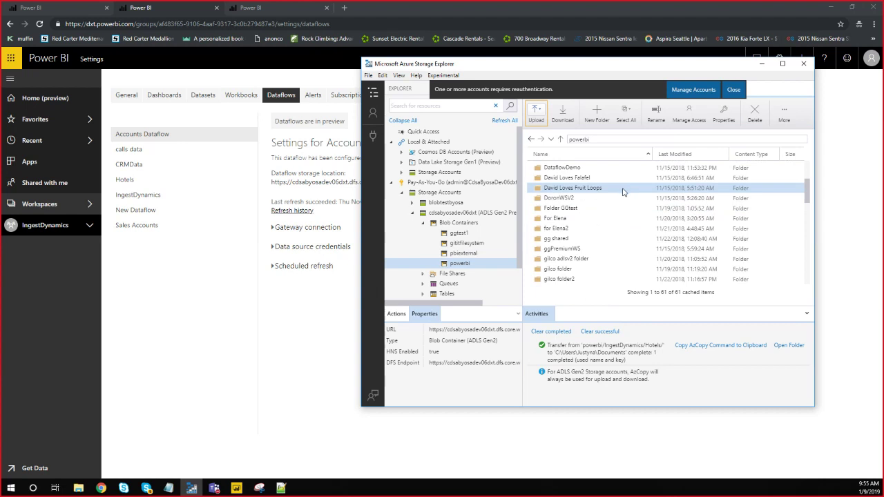
scroll(590, 193, up, 2)
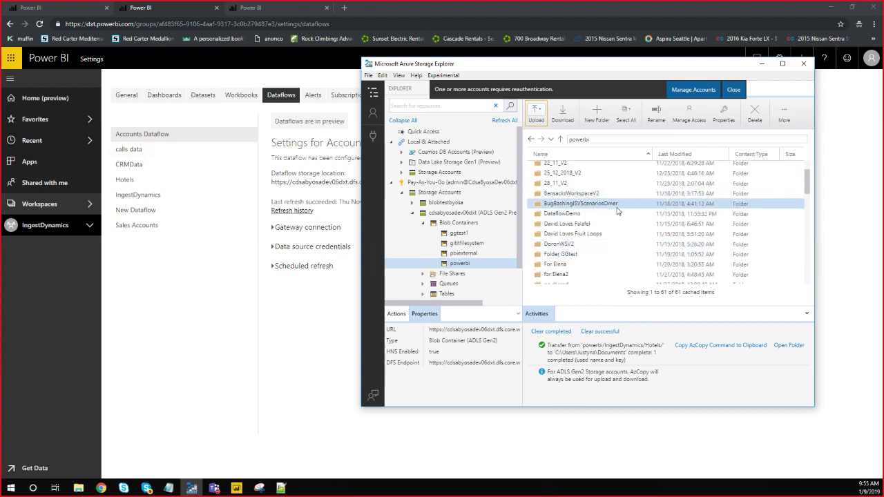
scroll(608, 235, down, 2)
scroll(573, 235, down, 3)
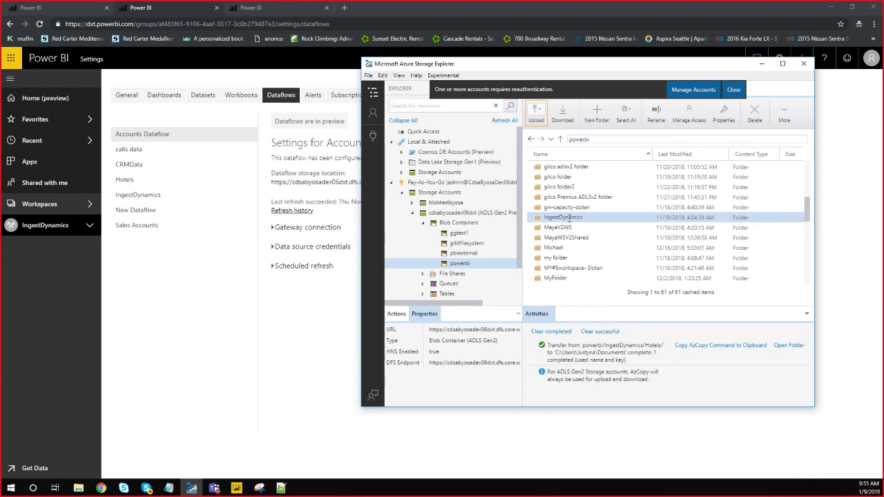
double_click(567, 218)
scroll(569, 217, down, 2)
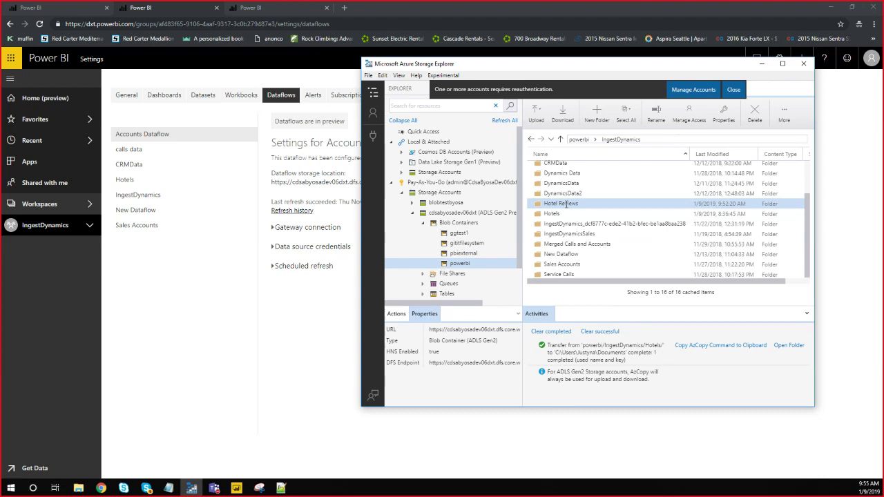
double_click(567, 204)
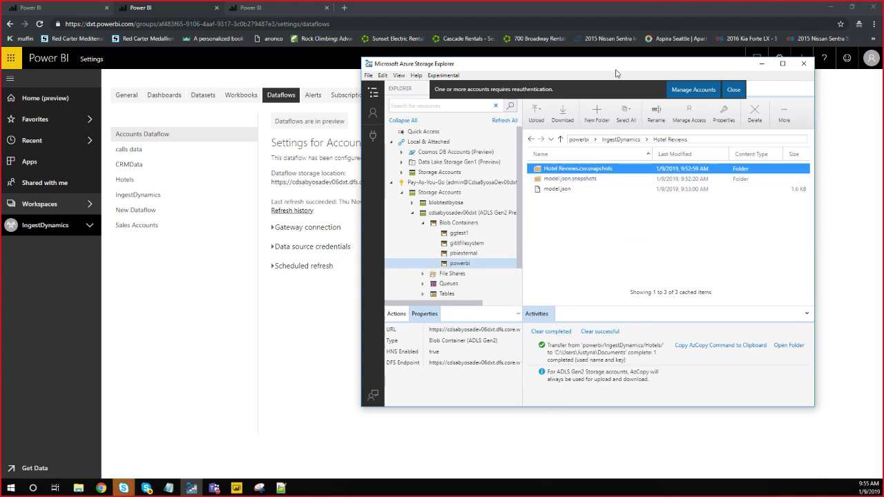
Download model.json into the local Documents folder.
right_click(563, 192)
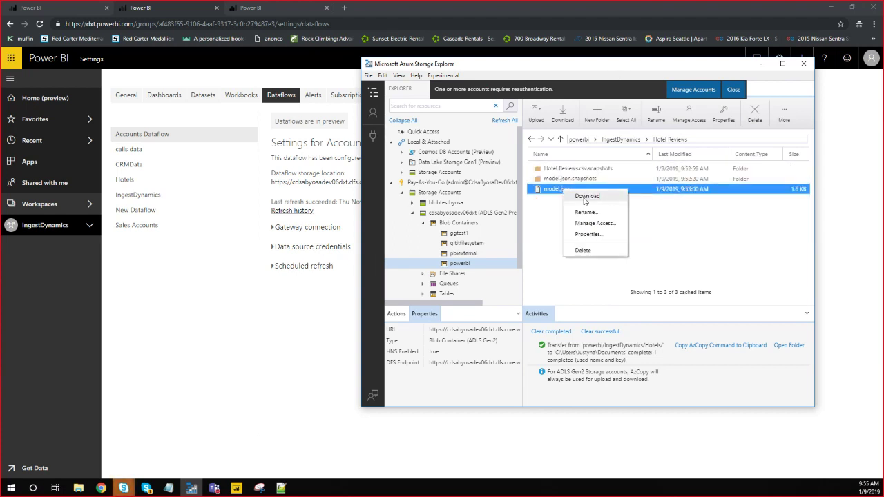
click(587, 197)
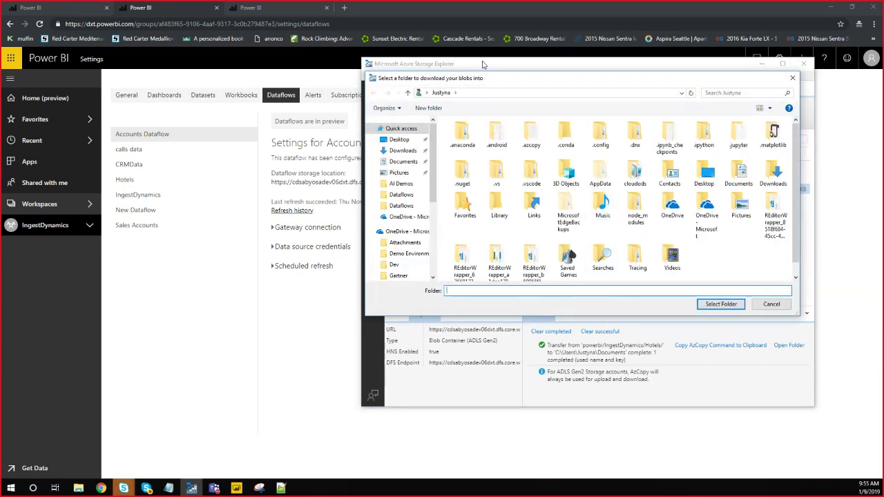
click(402, 150)
click(404, 162)
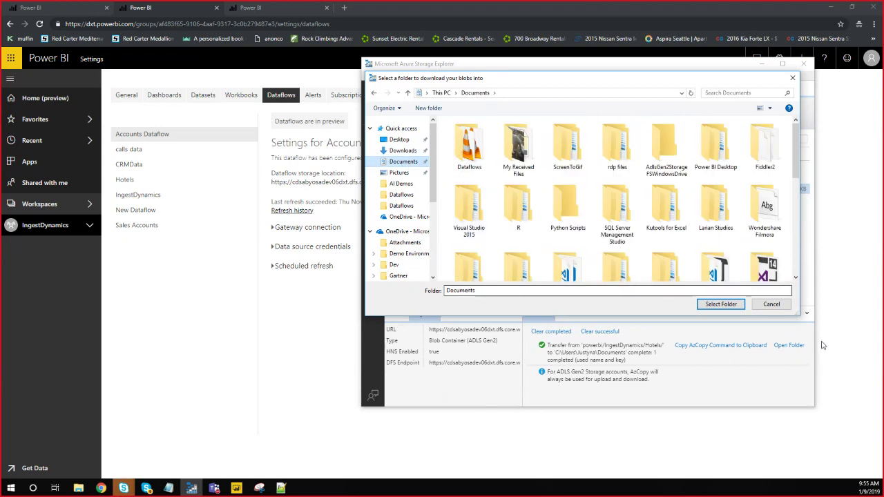
click(725, 303)
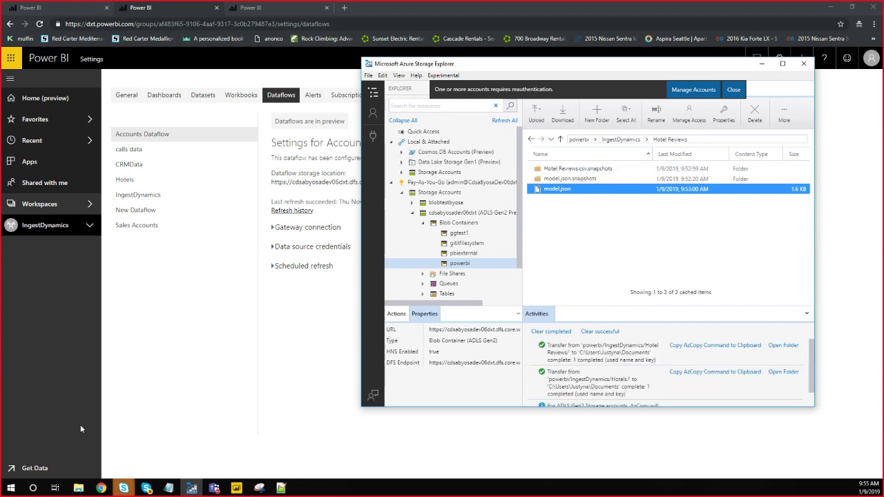
Open model.json in Notepad++ and format it with Plugins > JSTool > JSFormat.
mouse_move(78, 489)
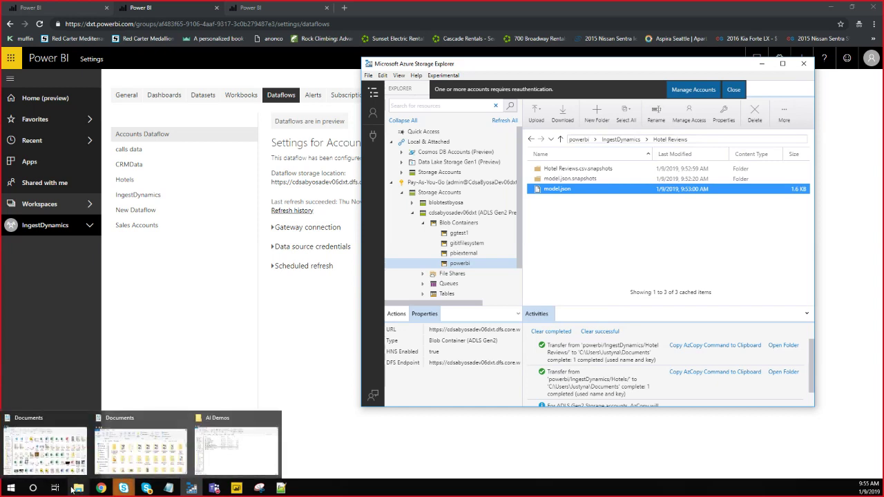
click(123, 489)
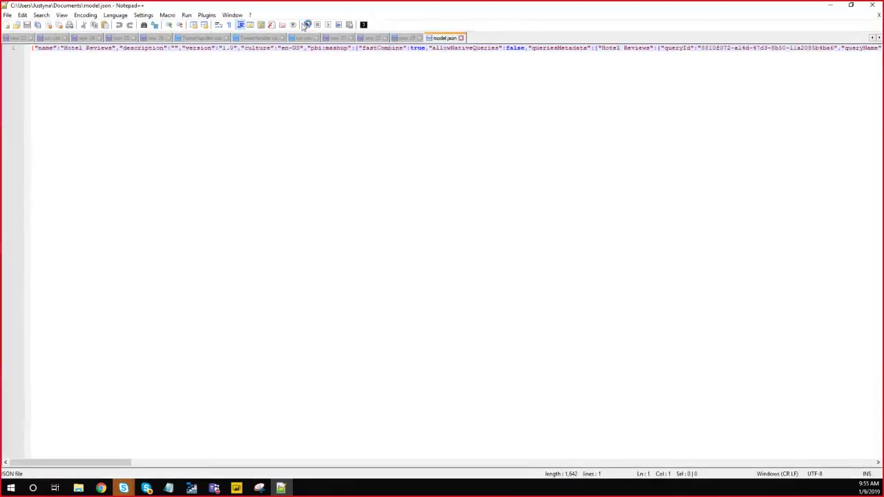
click(168, 15)
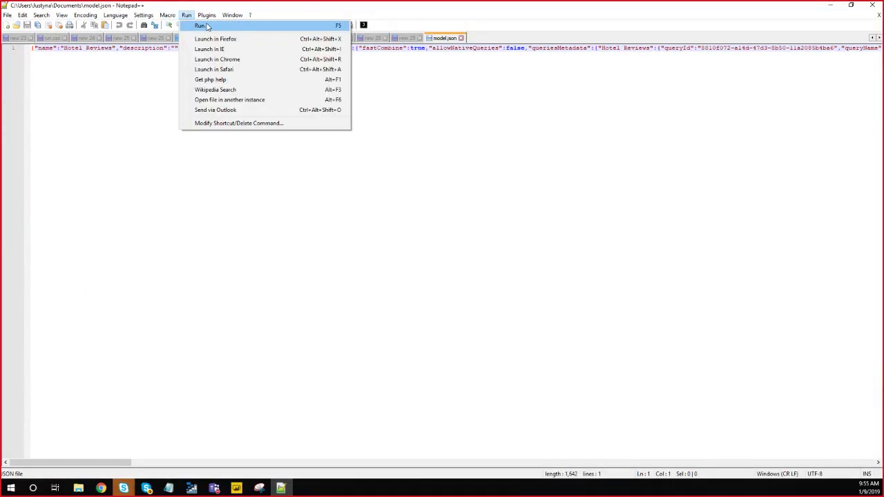
mouse_move(230, 27)
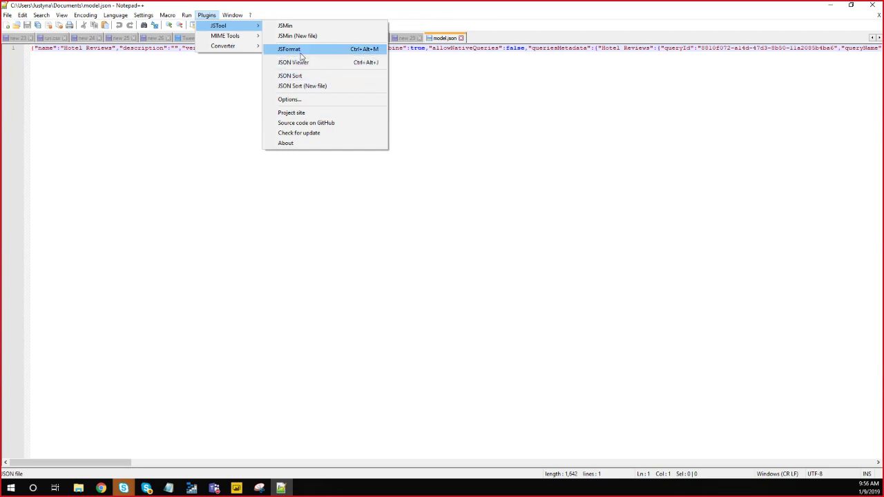
click(300, 50)
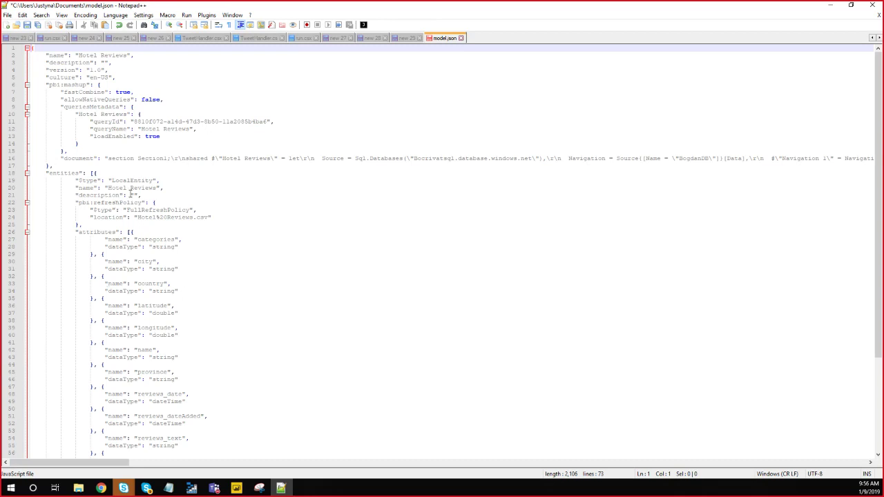
Highlight the Hotel Reviews entity name and scroll through its attributes.
drag(107, 187, 157, 187)
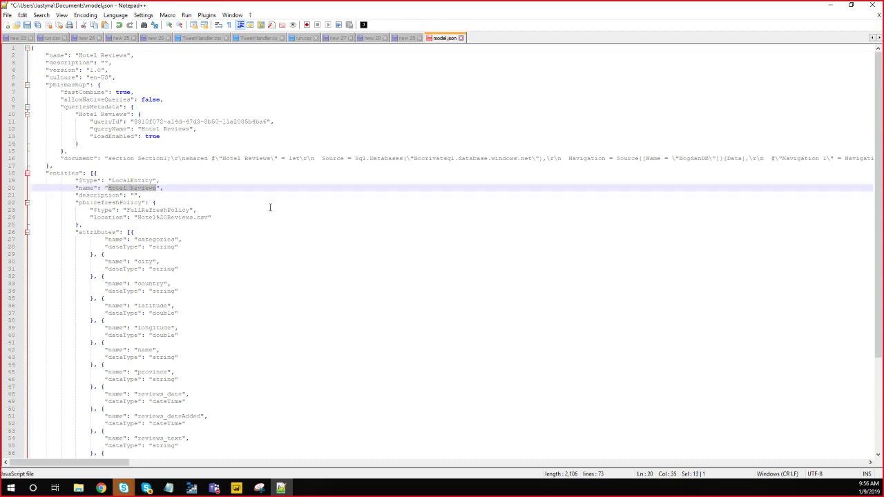
scroll(147, 177, down, 4)
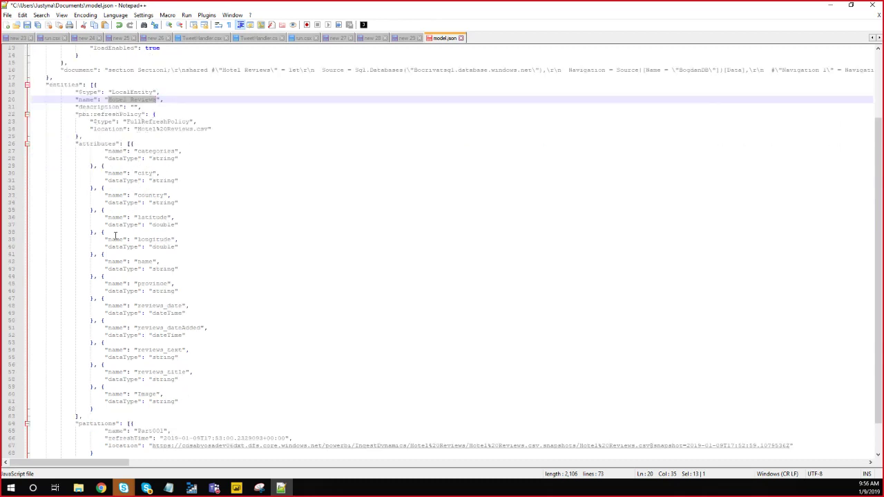
scroll(208, 143, down, 2)
scroll(153, 261, up, 4)
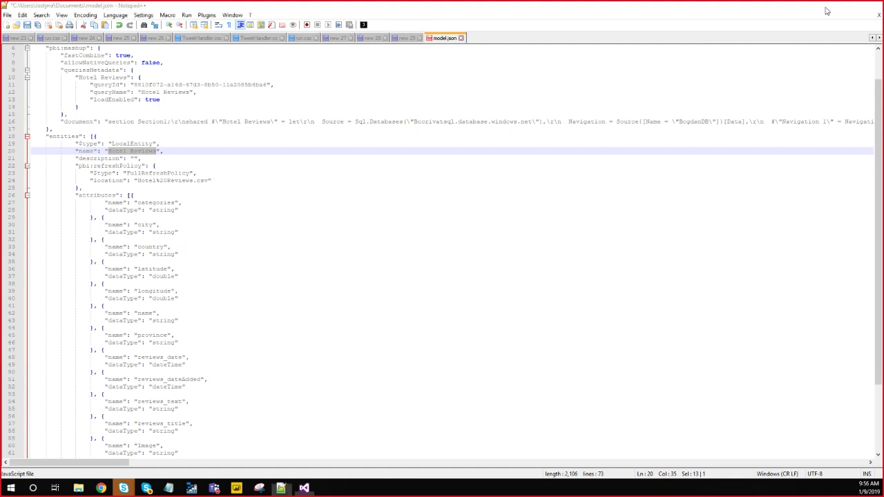
click(829, 6)
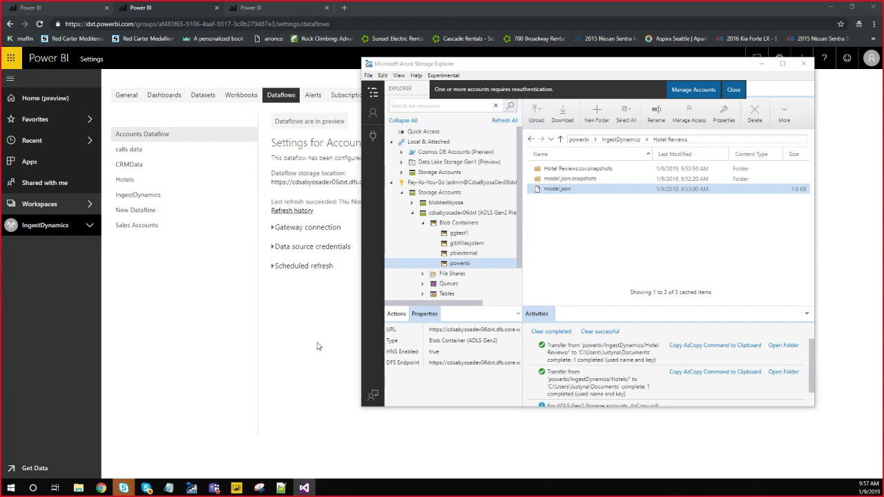
Minimize Storage Explorer and return to the IngestDynamics Dataflows list in the browser.
click(761, 64)
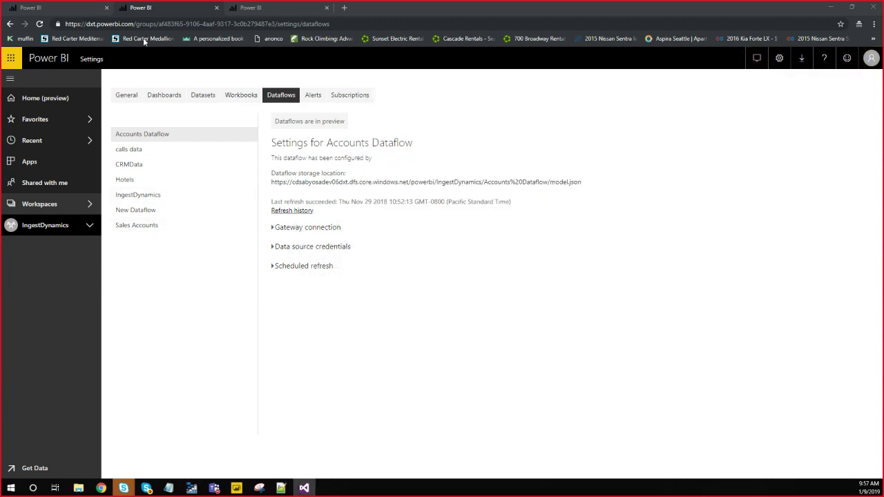
click(81, 15)
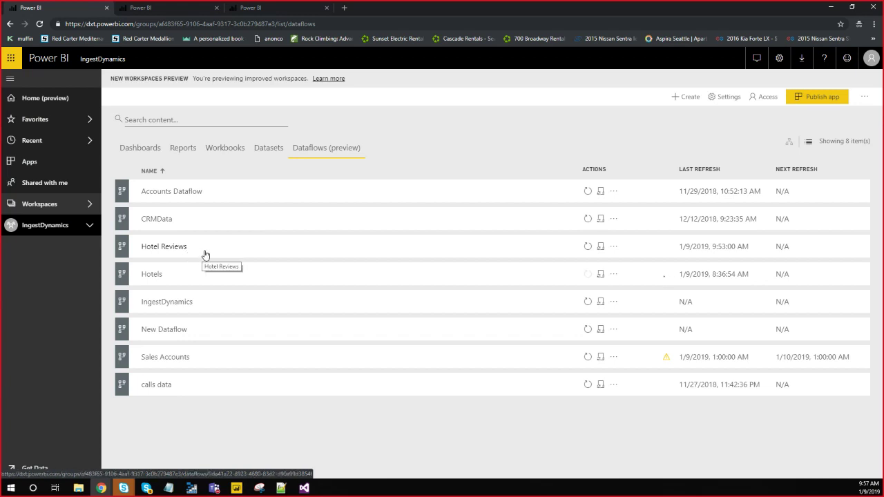
click(255, 14)
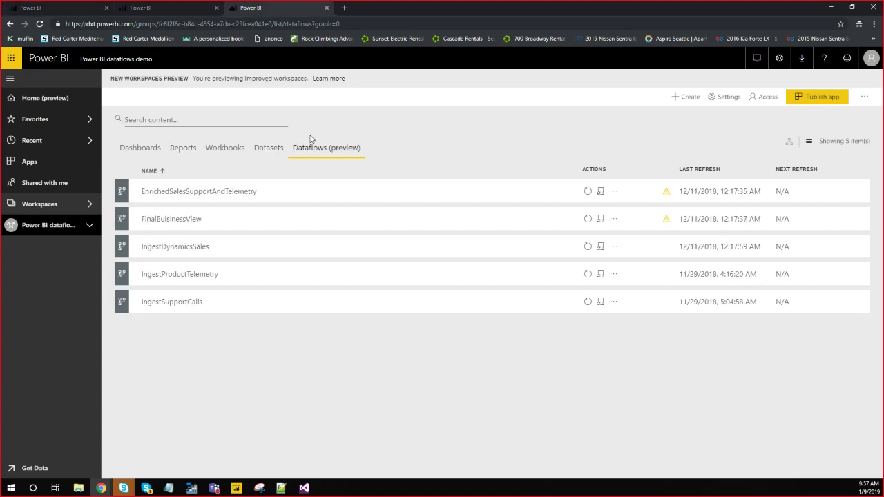
Show the demo workspace's dataflows in Diagram view and refresh EnrichedSalesSupportAndTelemetry now.
click(790, 142)
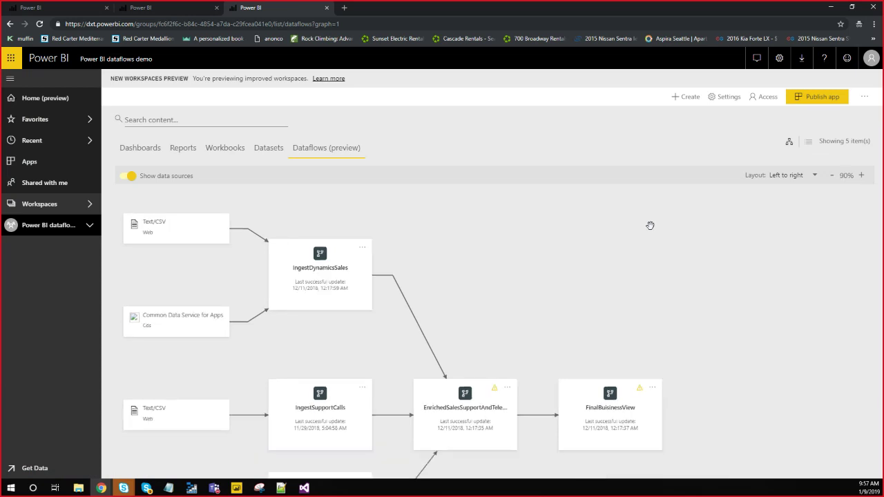
drag(655, 420, 646, 393)
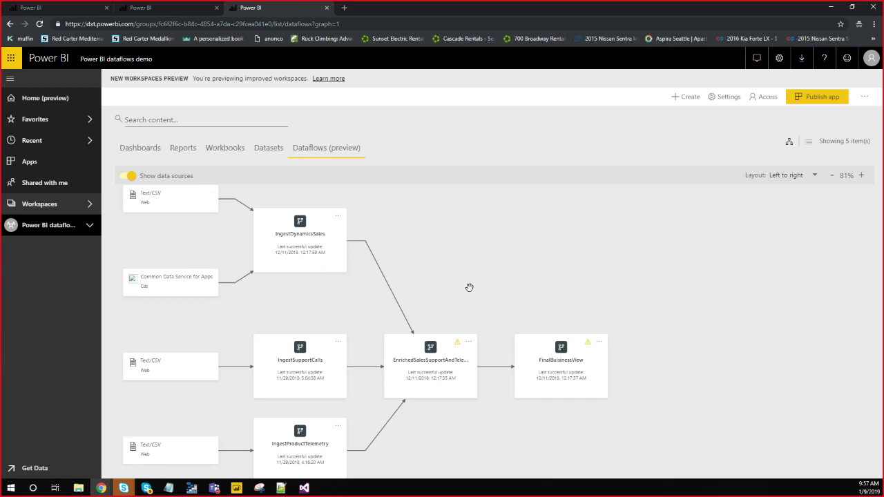
click(468, 343)
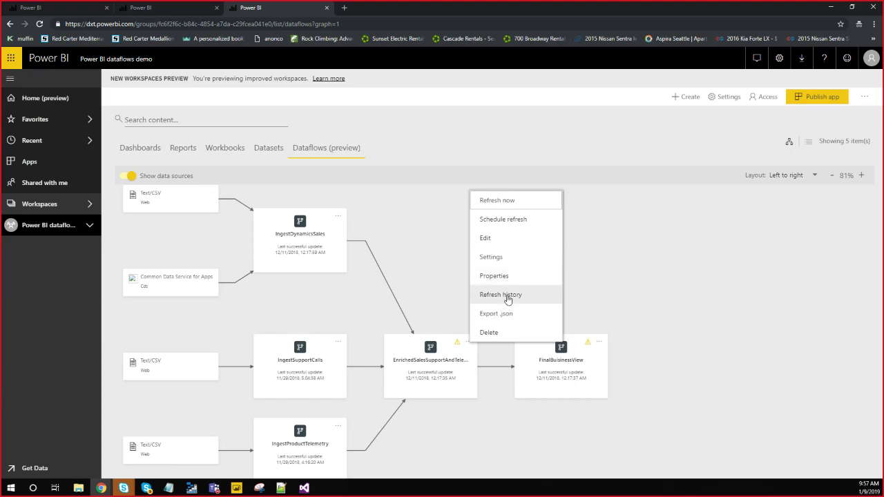
click(509, 201)
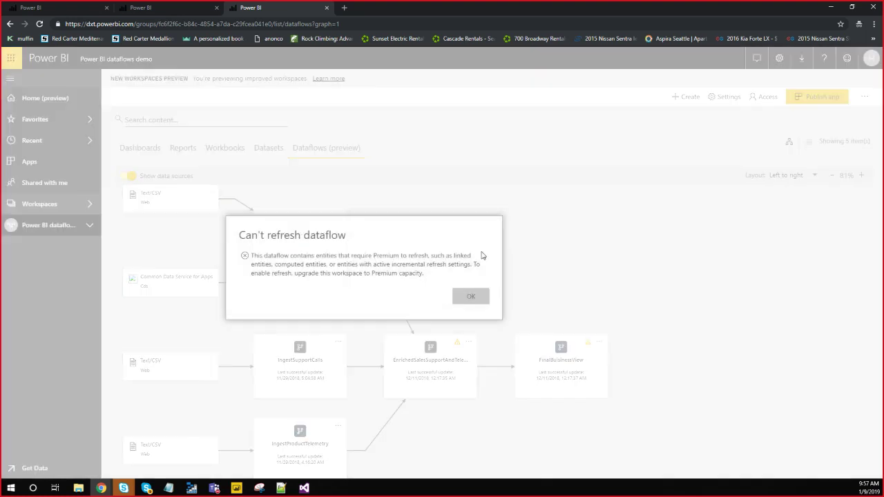
Close the Premium-capacity refresh error to return to the dataflow diagram.
click(477, 295)
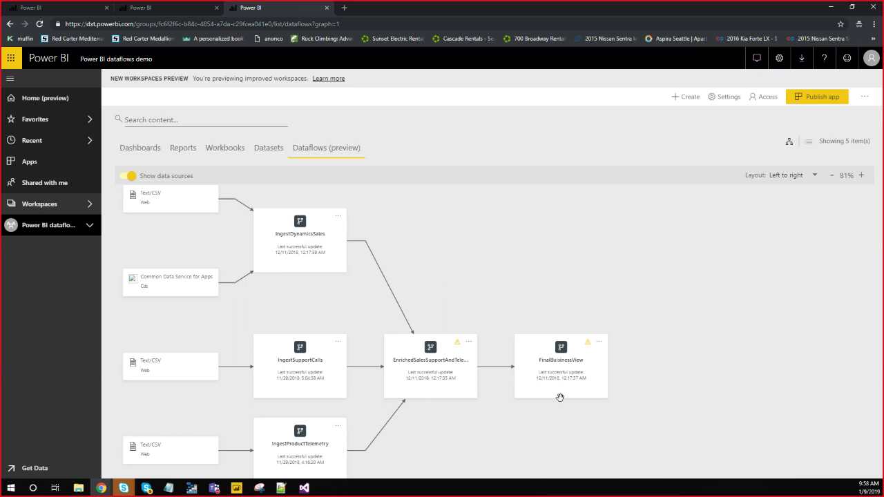
Go back to the IngestDynamics dataflows list, then switch to the 'Demo Power BI dataflows' slide.
drag(488, 297, 433, 293)
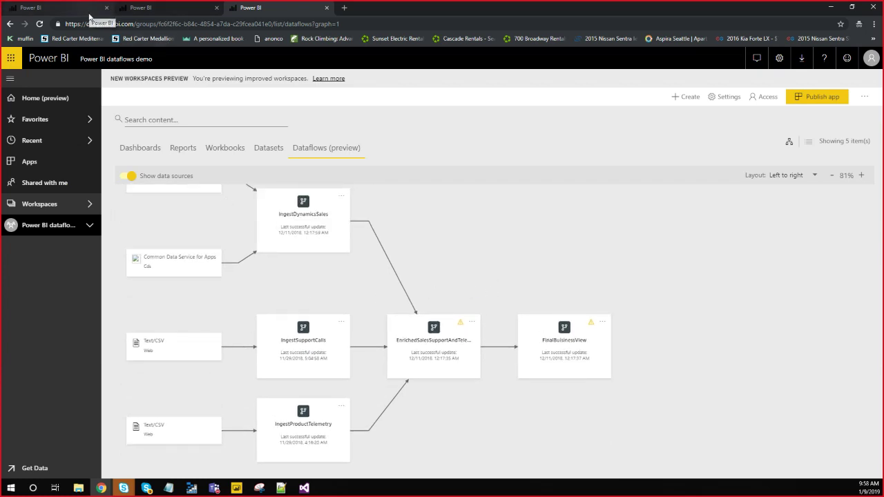
click(89, 16)
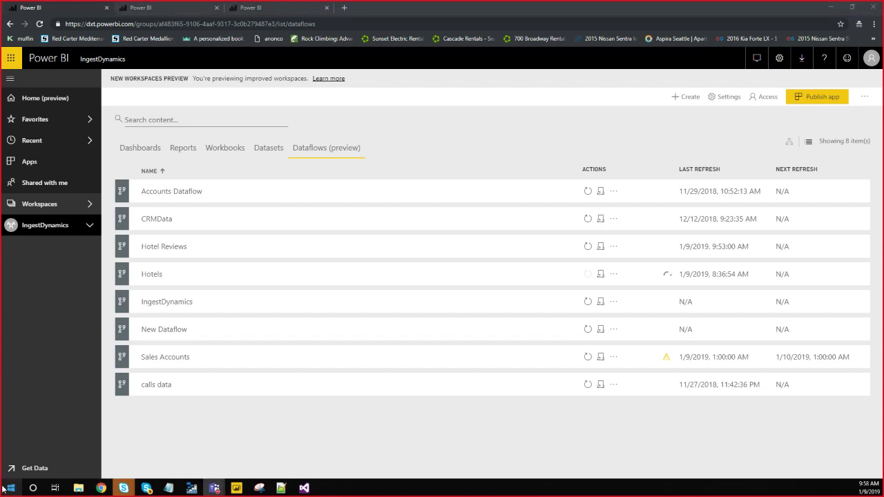
key(alt+Tab)
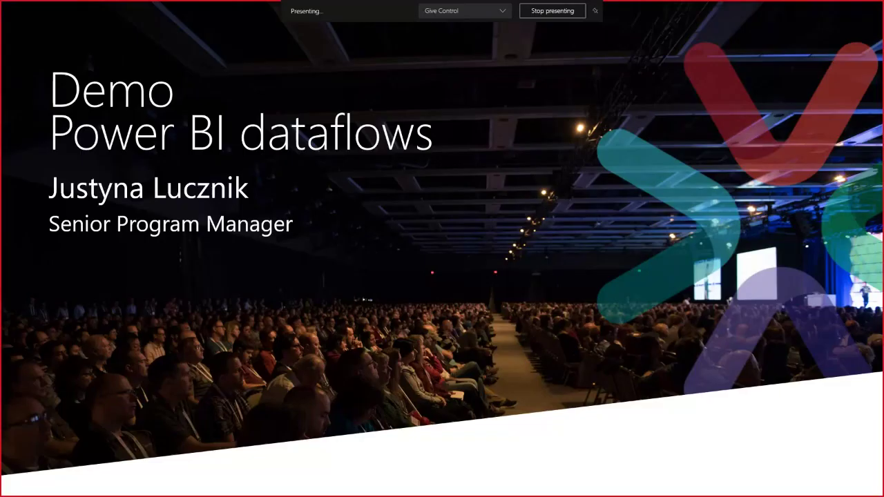
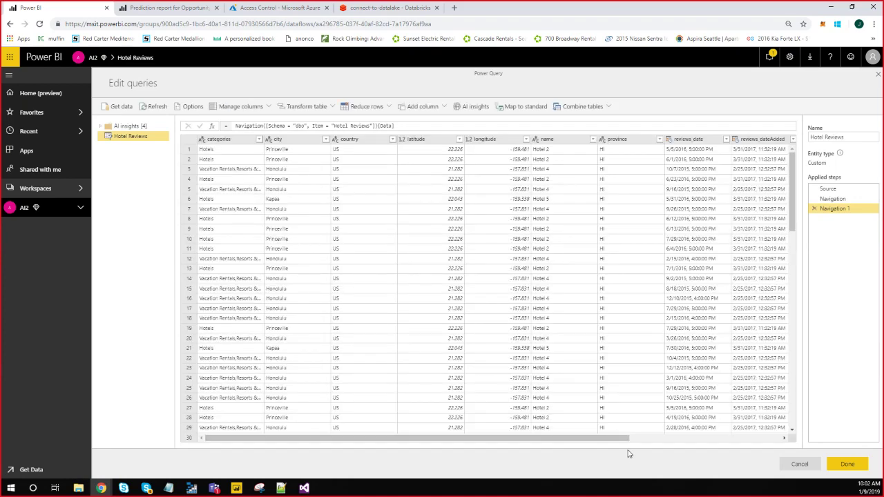
Open the dataflow's Hotel Reviews query in Power Query Online for editing.
click(659, 440)
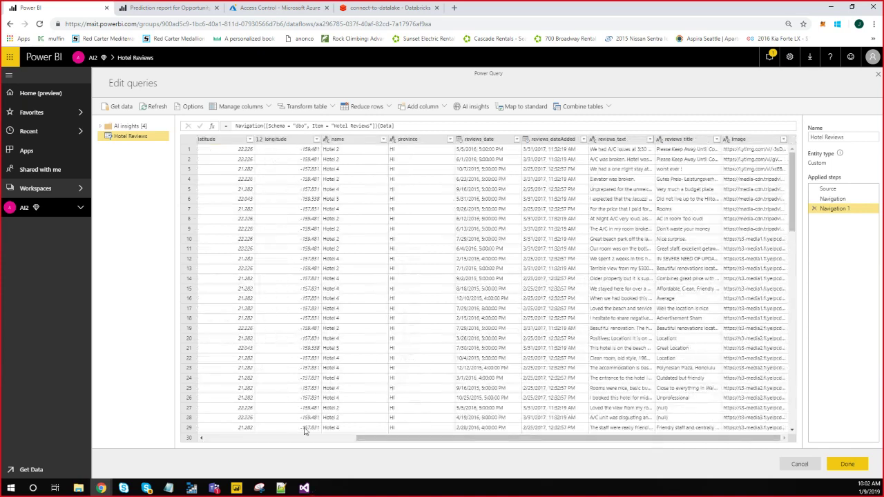
Inspect the Hotel Reviews table's columns and bring up the AI insights function picker.
click(293, 439)
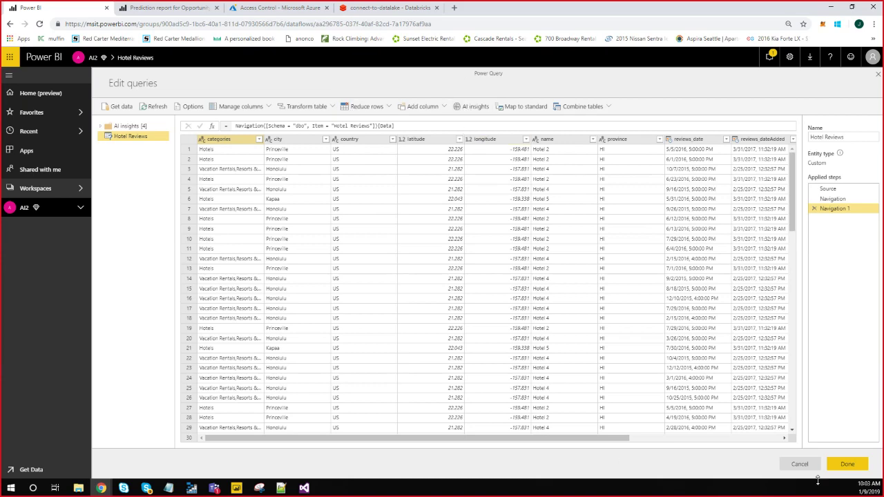
click(710, 438)
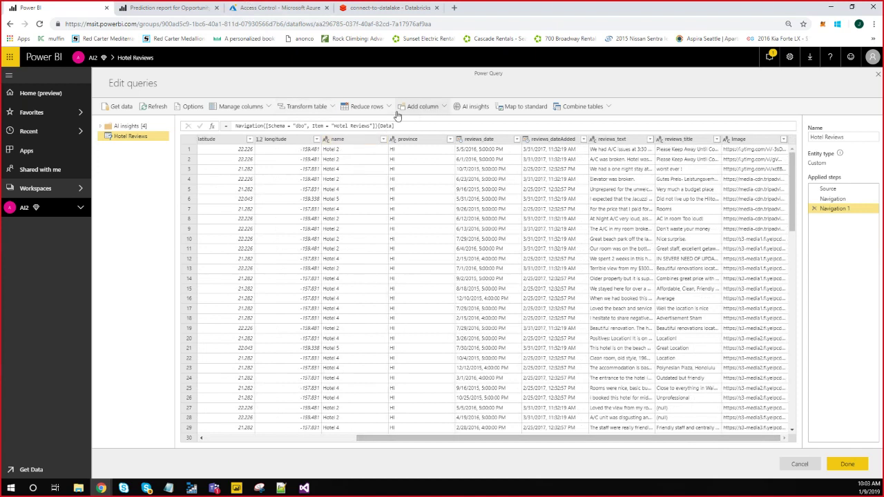
click(463, 107)
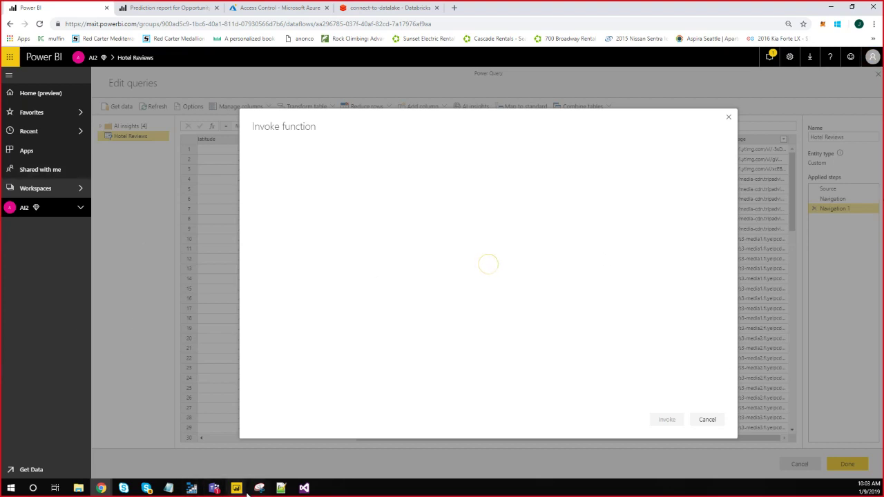
Glance at the Hotel Review Analysis Demo report, then choose CognitiveServices ScoreSentiment.
mouse_move(236, 488)
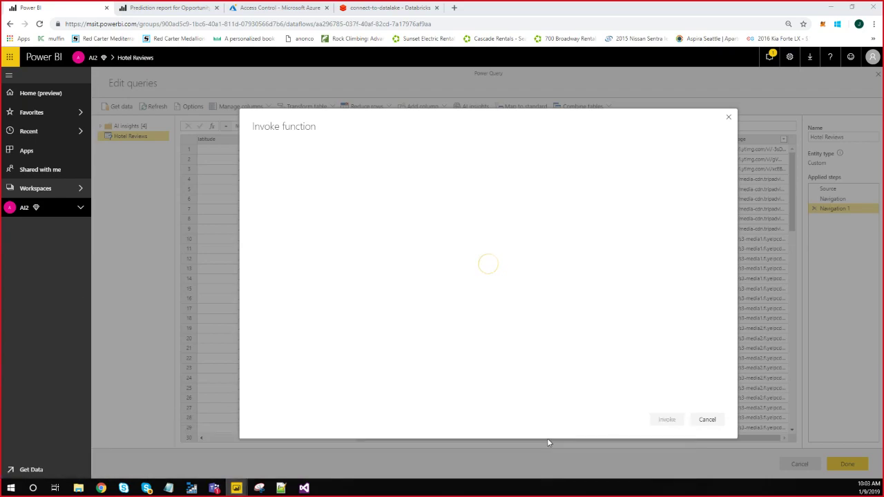
click(237, 488)
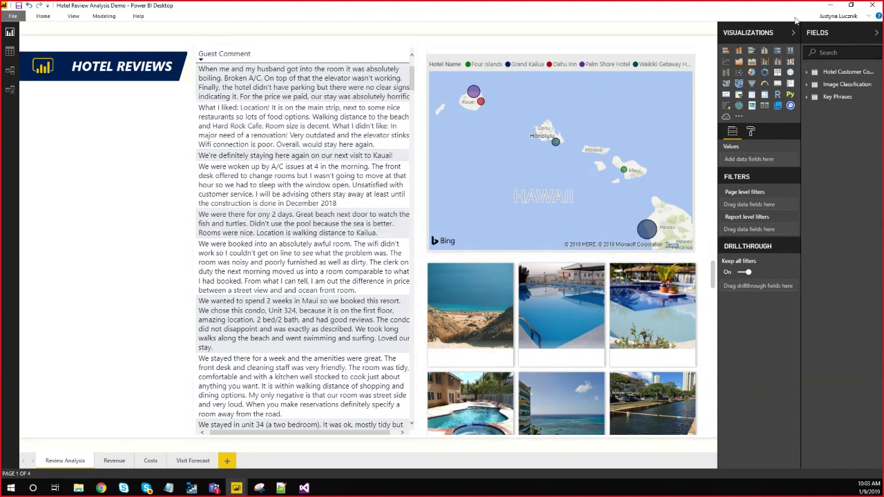
click(830, 4)
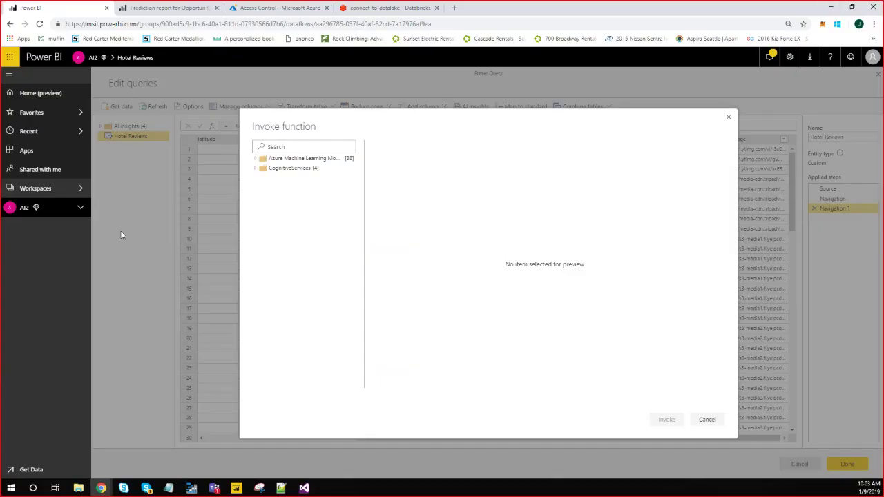
click(256, 169)
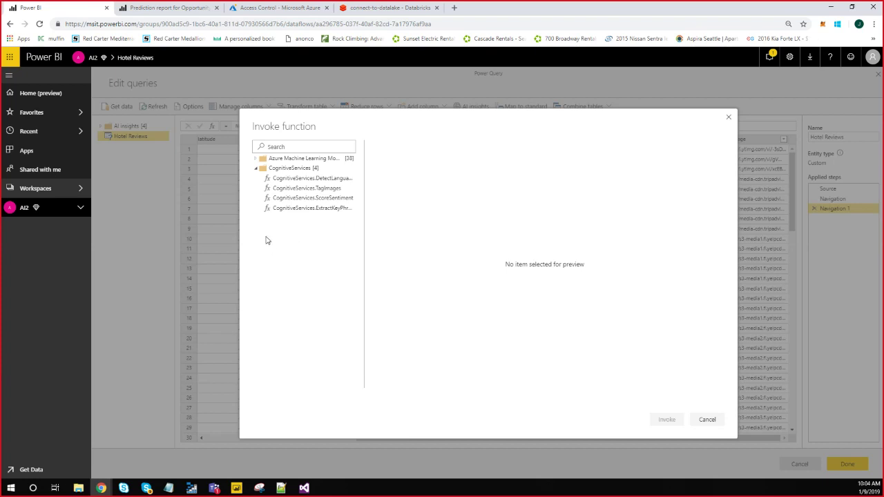
click(287, 198)
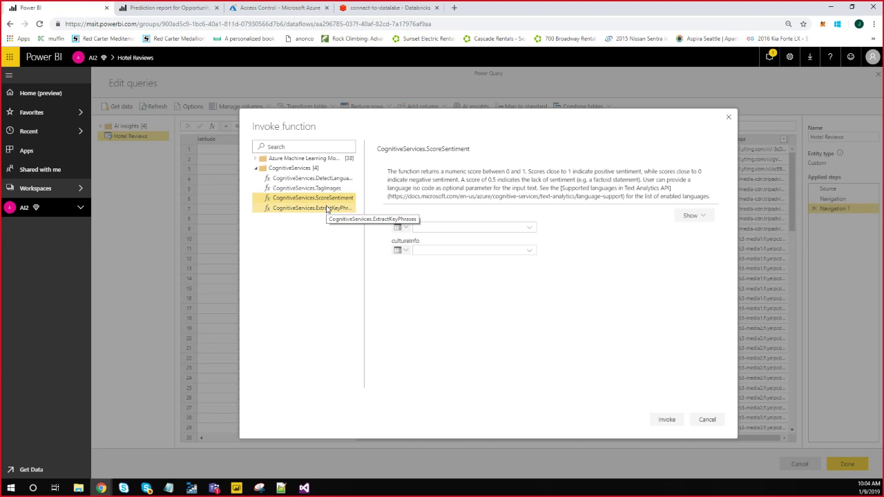
Invoke ScoreSentiment on the reviews_text column with culture 'en'.
click(435, 231)
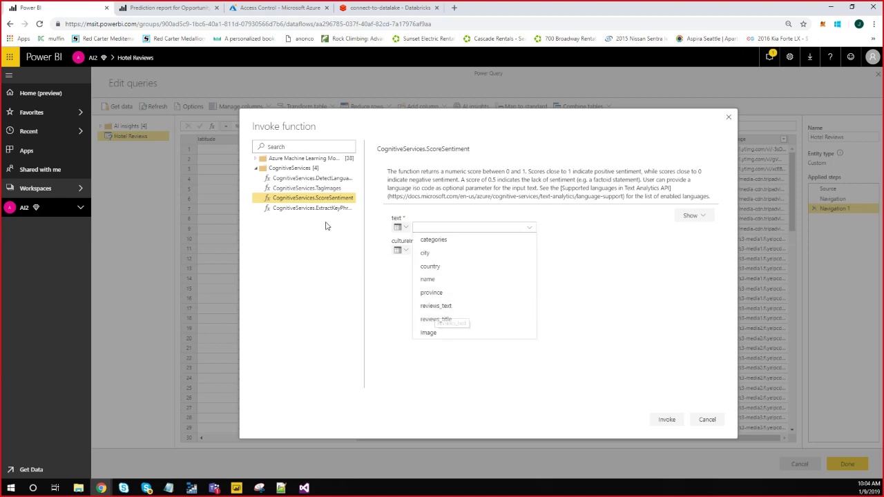
click(424, 306)
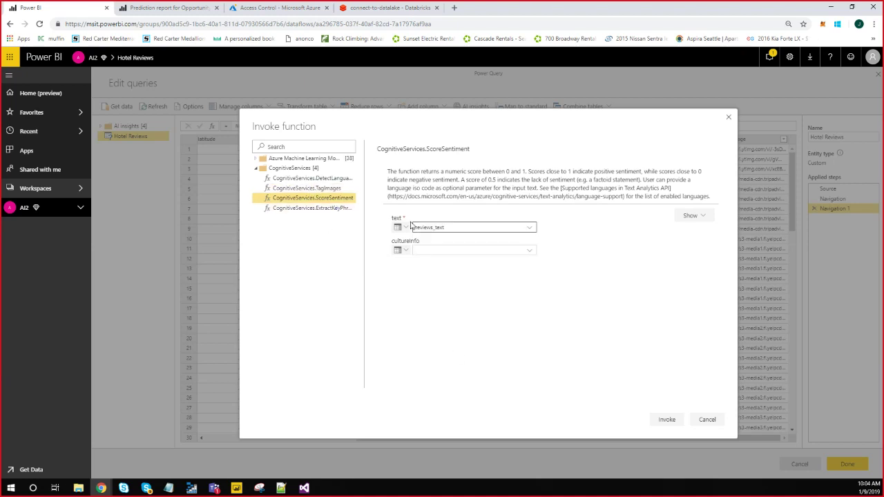
click(400, 250)
click(411, 262)
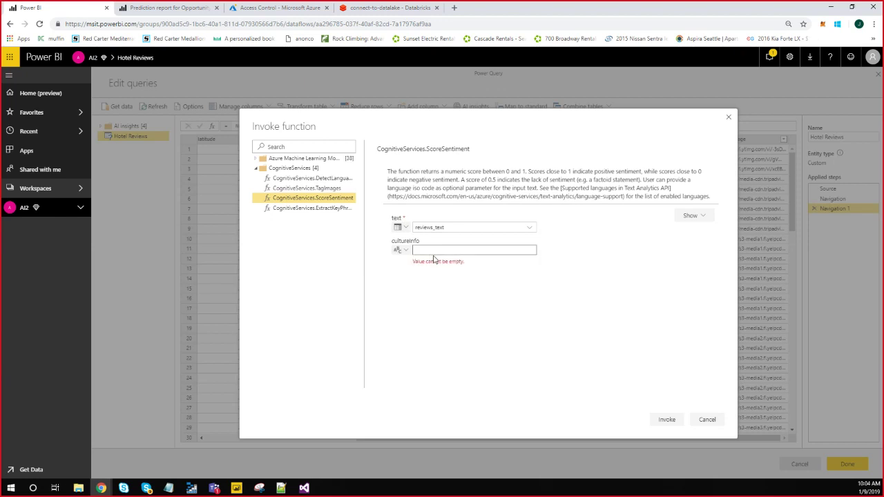
click(436, 252)
text(en)
click(664, 419)
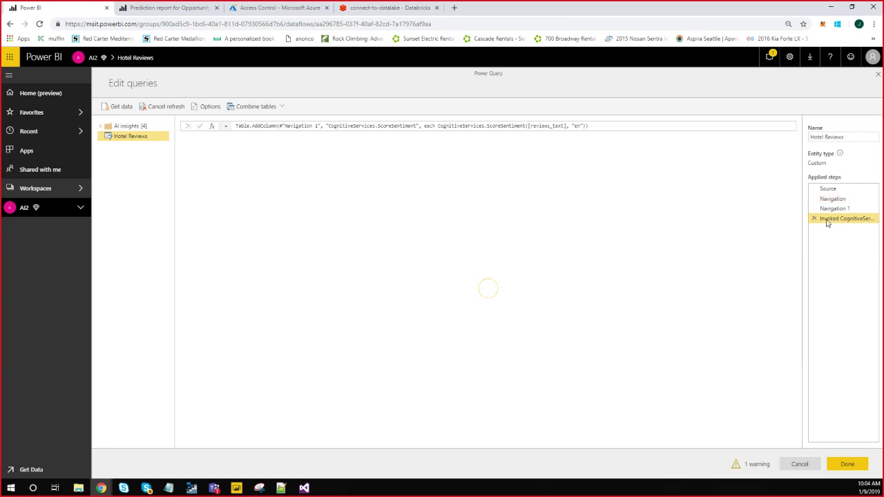
click(740, 440)
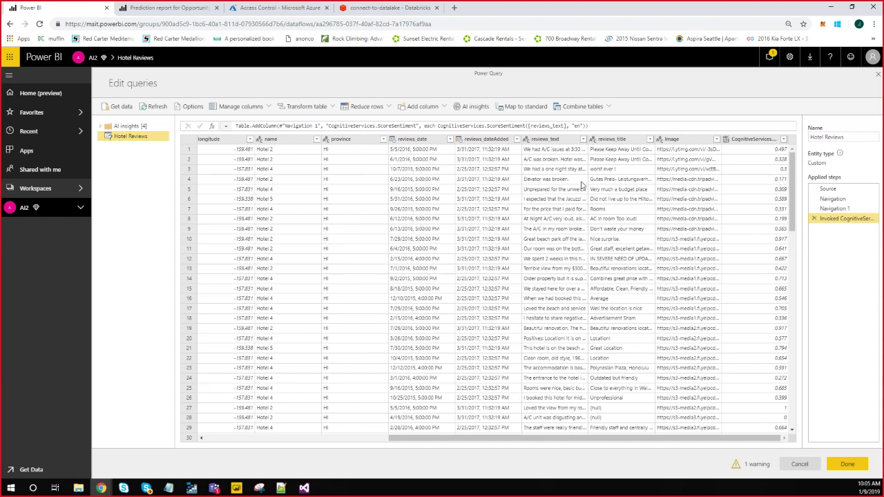
click(475, 107)
Invoke CognitiveServices.ExtractKeyPhrases on reviews_text with culture 'en'.
click(255, 170)
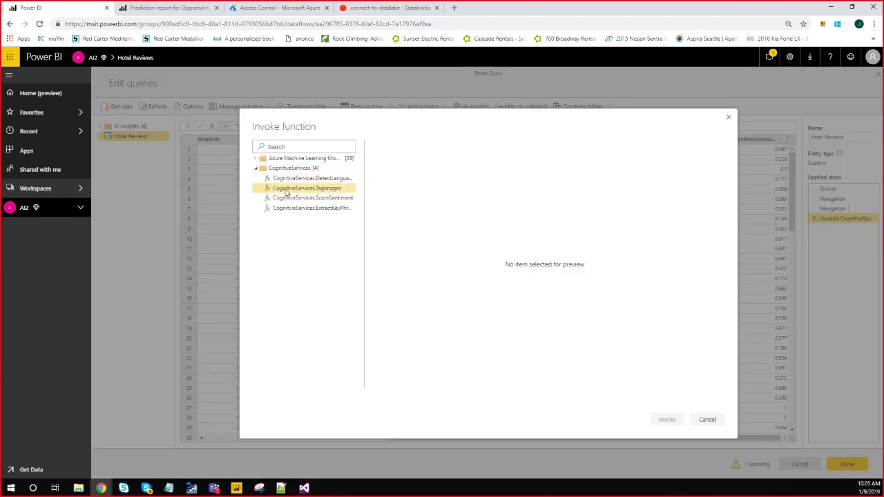
click(312, 209)
click(458, 220)
click(436, 298)
click(399, 241)
click(423, 253)
text(en)
click(669, 419)
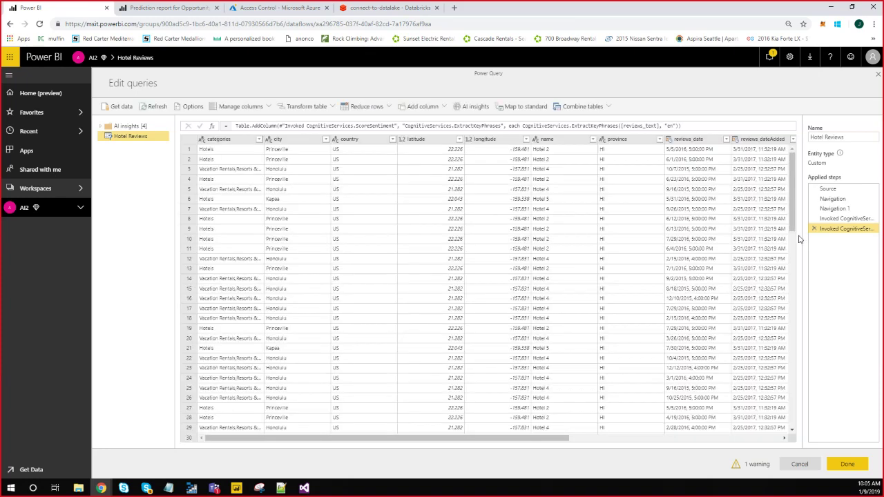
click(612, 438)
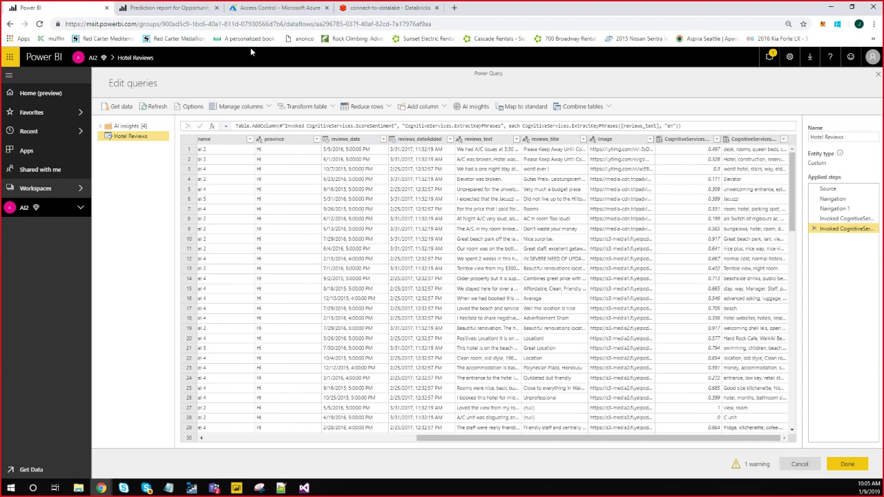
click(473, 108)
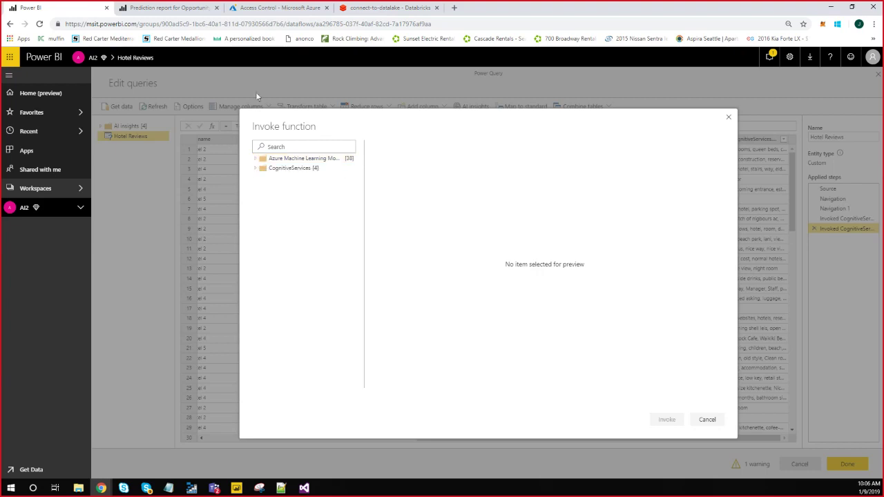
Check the image classifier's access control page, then expand the Azure Machine Learning functions.
click(282, 10)
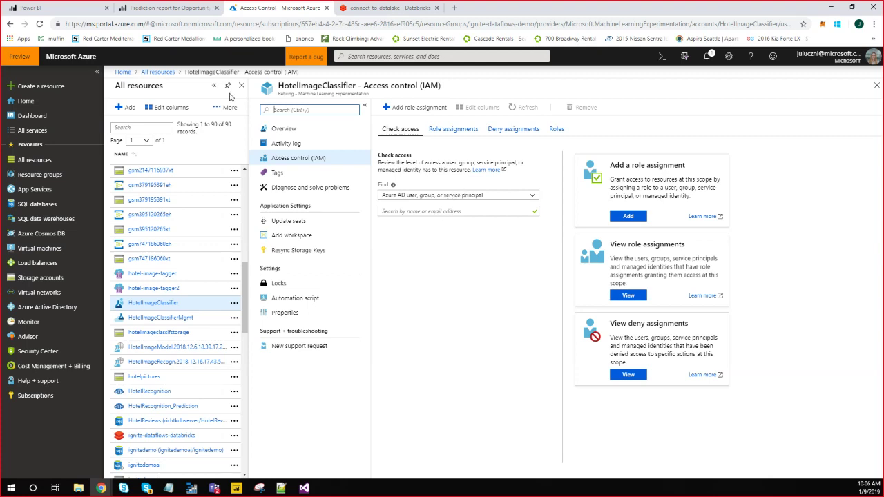
click(405, 211)
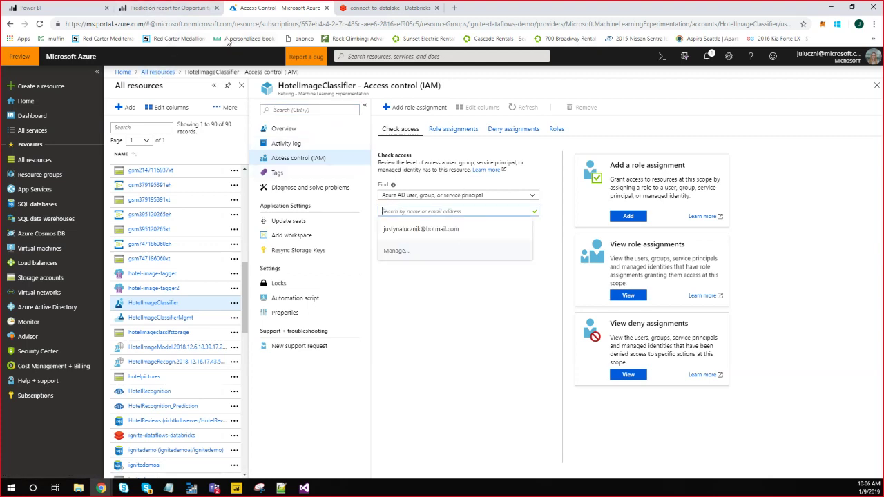
click(54, 8)
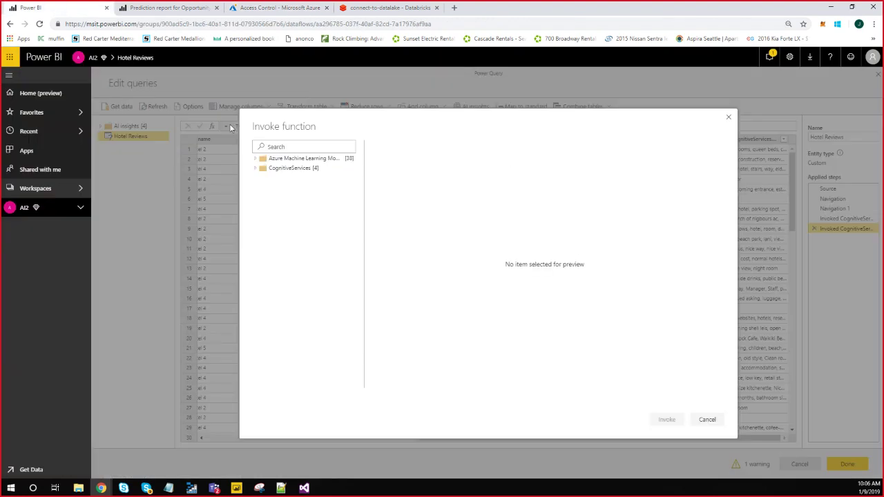
click(255, 158)
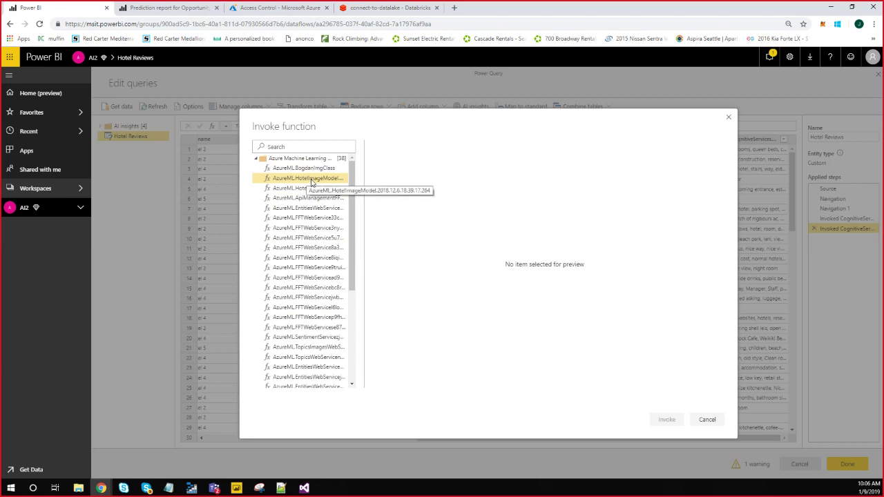
Invoke AzureML.HotelImageModel using the Image column as the image url.
click(310, 181)
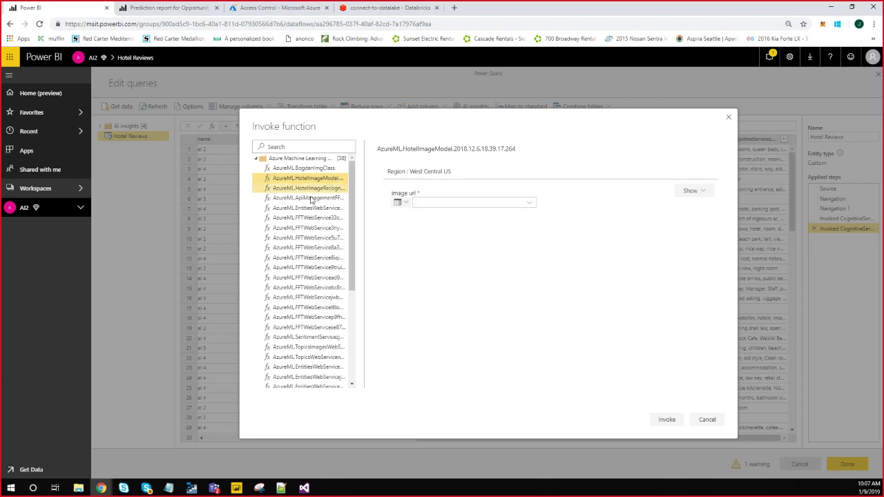
click(441, 207)
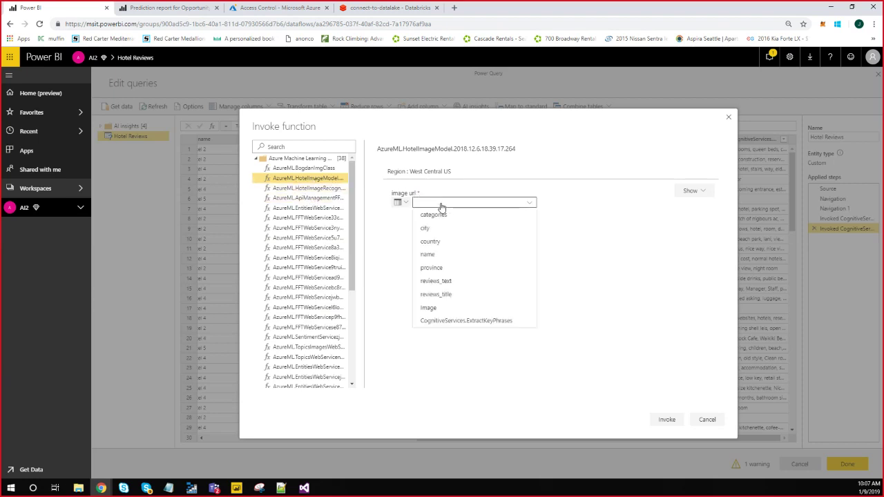
click(430, 308)
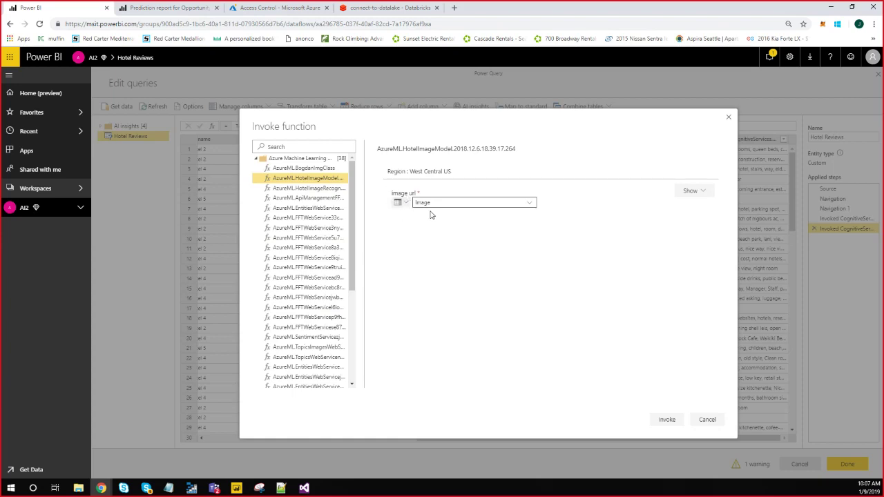
click(664, 421)
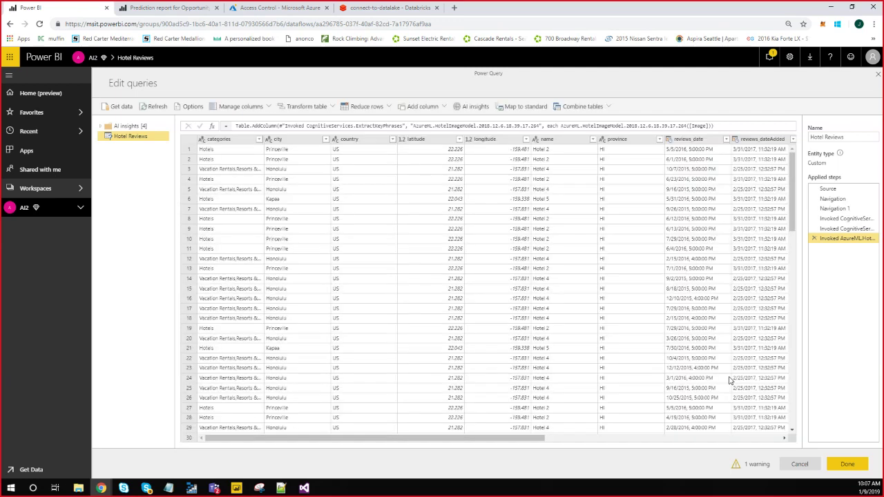
Expand the AzureML result record into columns with labels such as Beach and Pool.
click(736, 438)
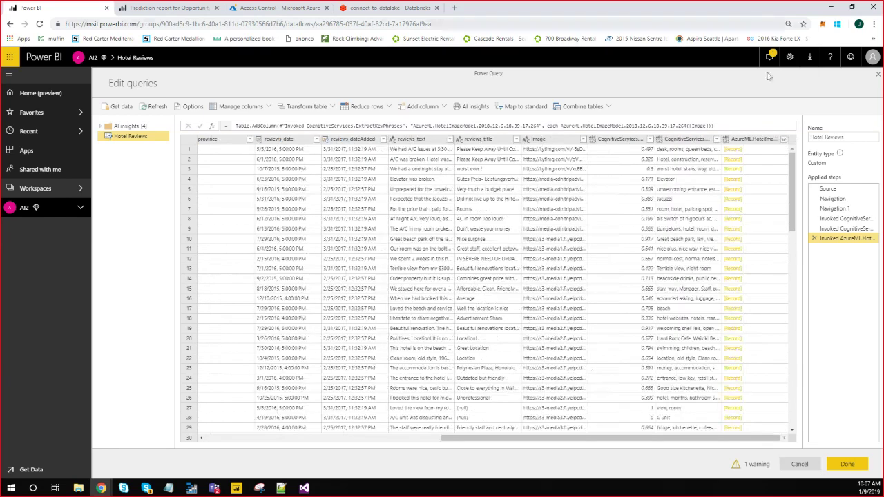
click(783, 139)
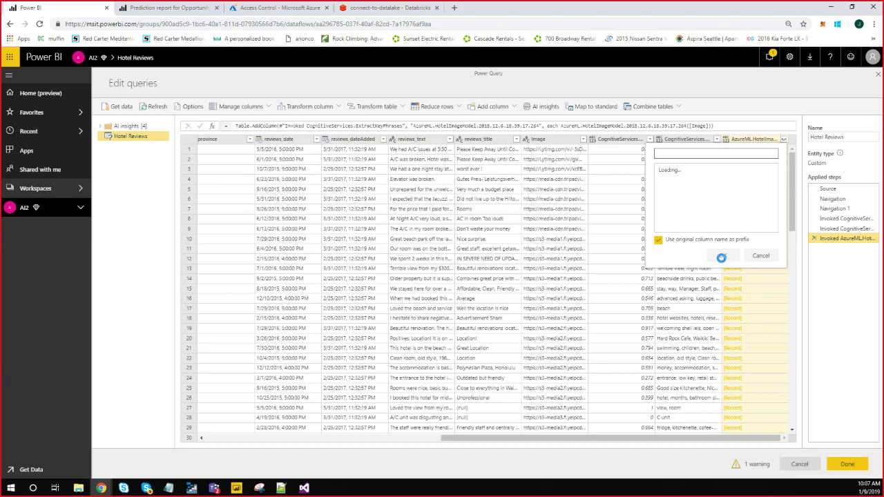
click(722, 257)
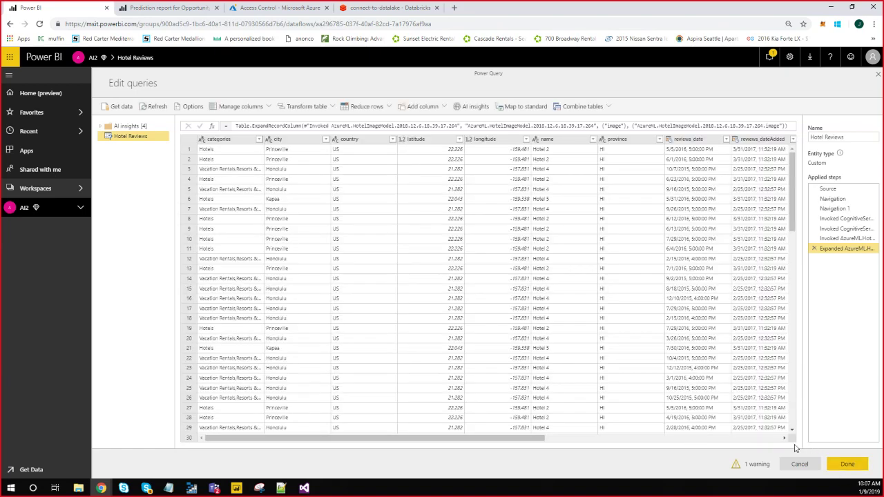
click(743, 444)
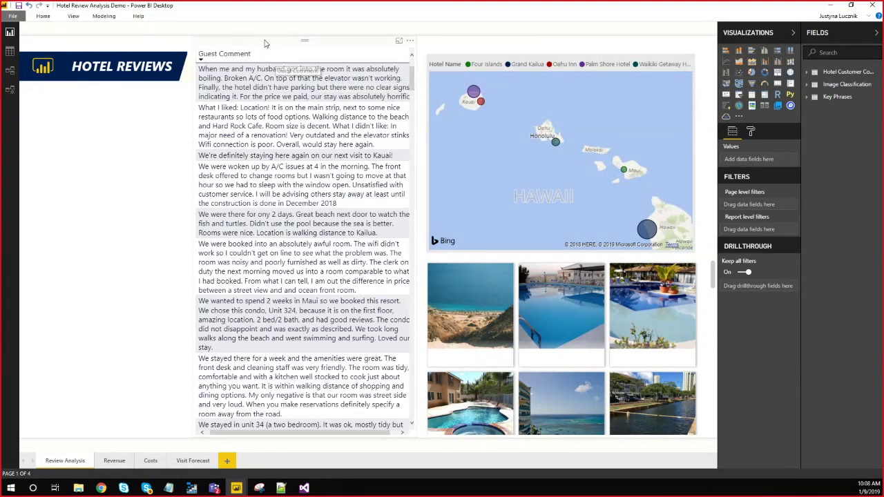
Shorten the Guest Comment table and enlarge the key-phrase word cloud beneath it.
click(296, 40)
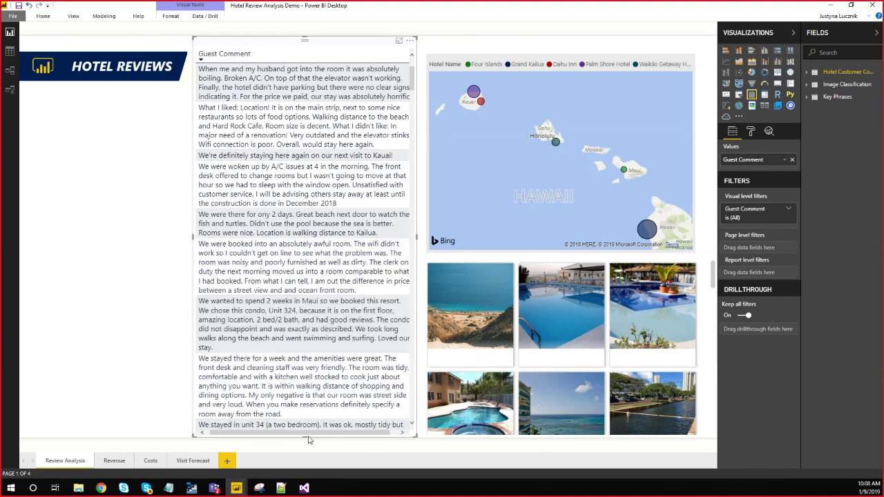
drag(304, 439, 305, 249)
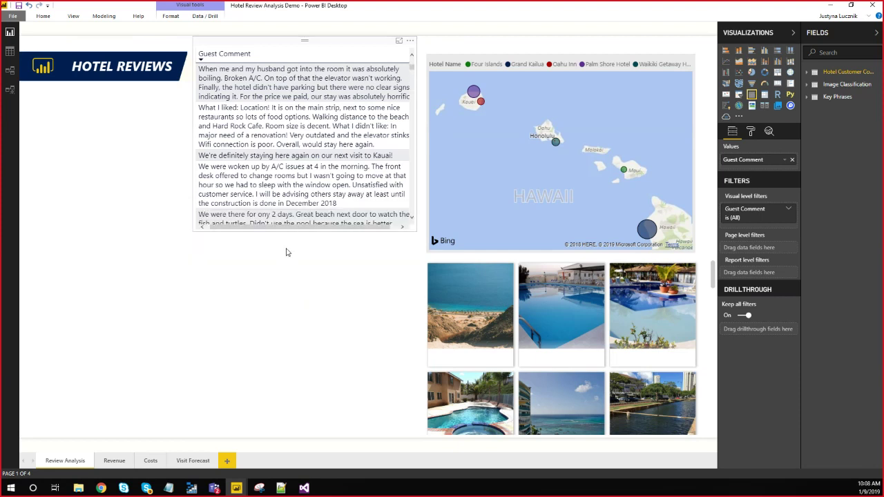
click(375, 432)
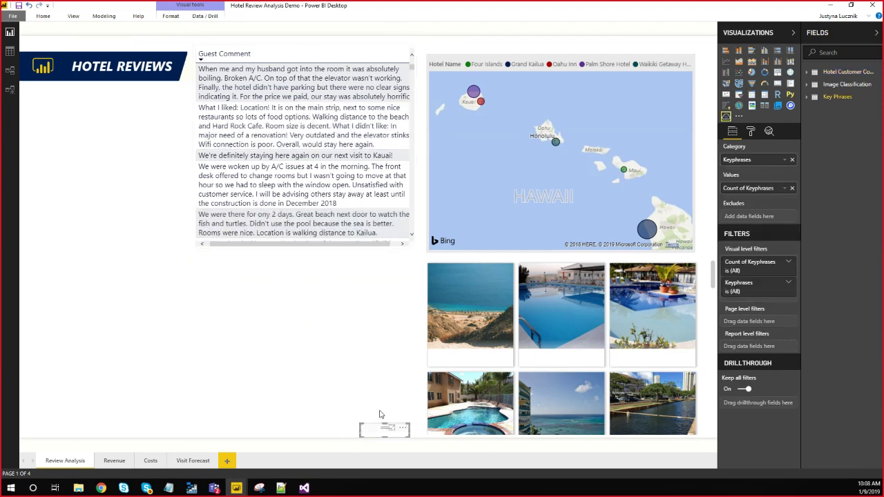
drag(365, 427, 192, 304)
click(294, 254)
drag(304, 247, 299, 341)
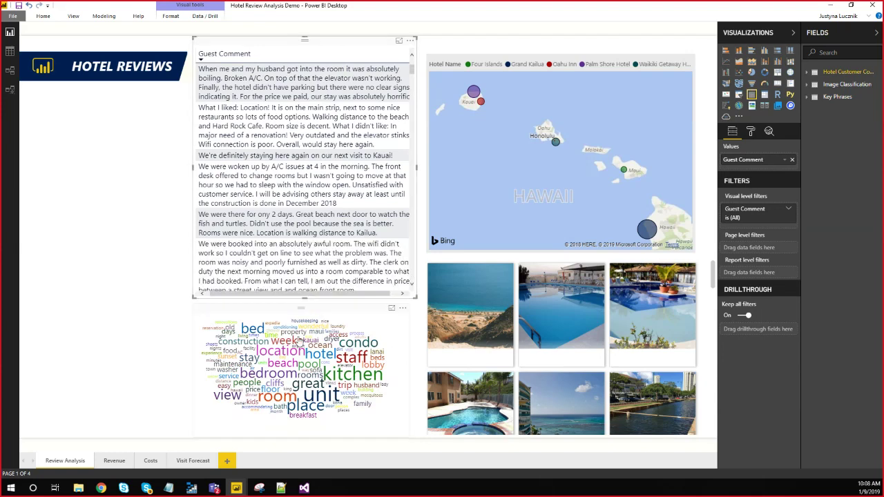
click(289, 313)
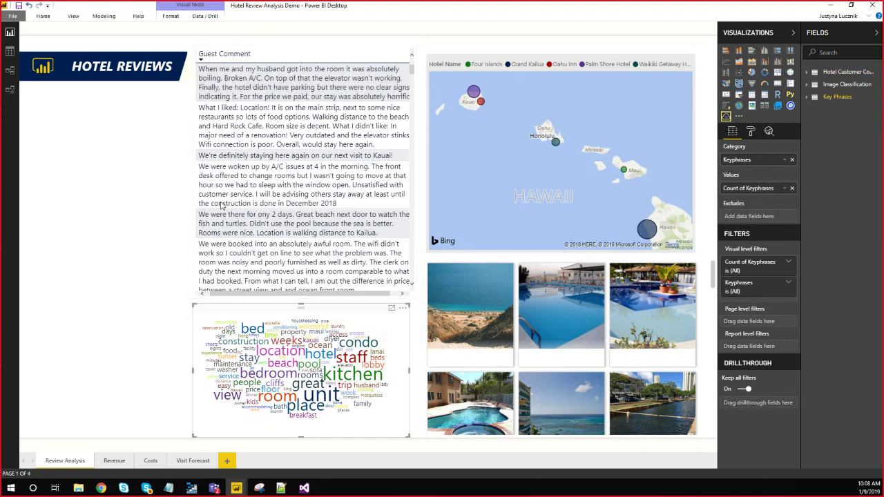
Cross-filter the report to Palm Shore Hotel to review its comments, then clear the filter.
scroll(273, 112, down, 1)
scroll(290, 138, down, 8)
scroll(343, 203, up, 10)
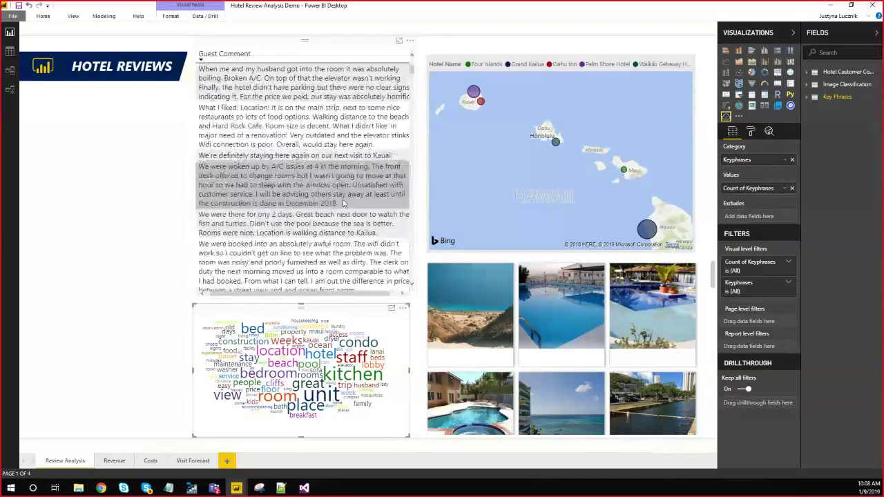
scroll(343, 203, up, 2)
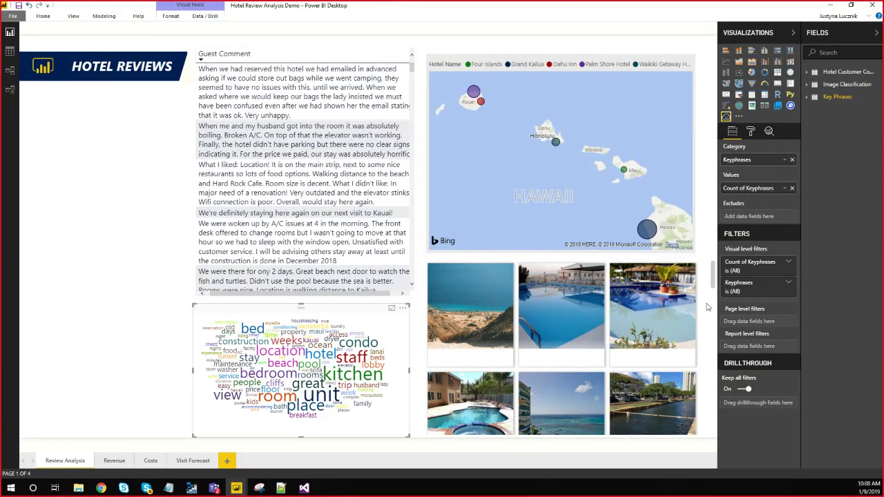
click(472, 92)
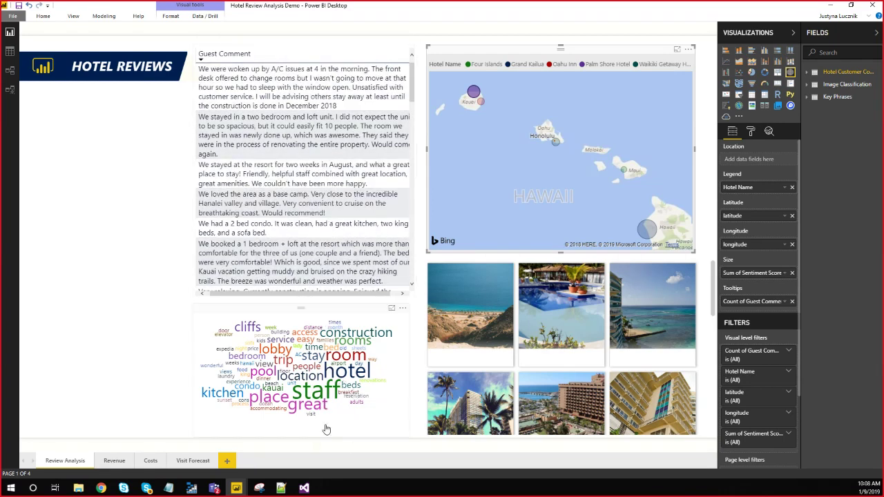
mouse_move(366, 339)
scroll(411, 72, down, 10)
scroll(416, 75, up, 9)
scroll(416, 75, up, 1)
click(417, 74)
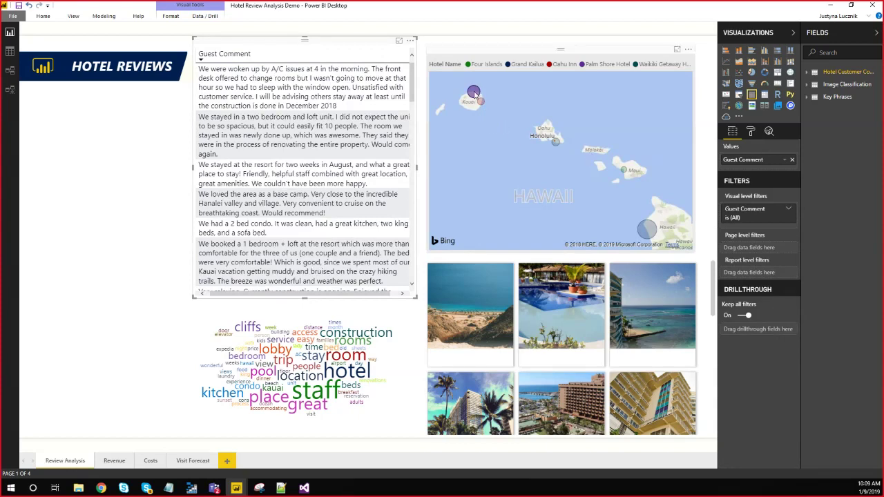
click(483, 94)
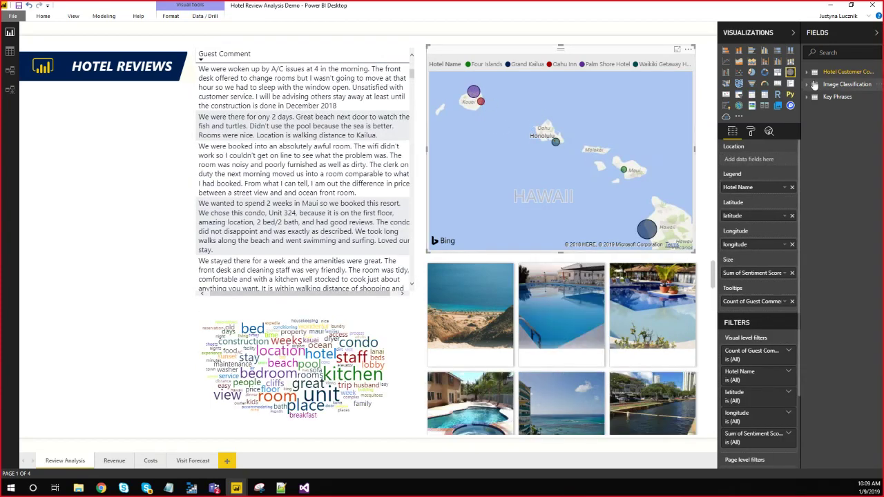
Build a stacked bar chart of Sentiment Score by Hotel Name in the left column.
click(807, 76)
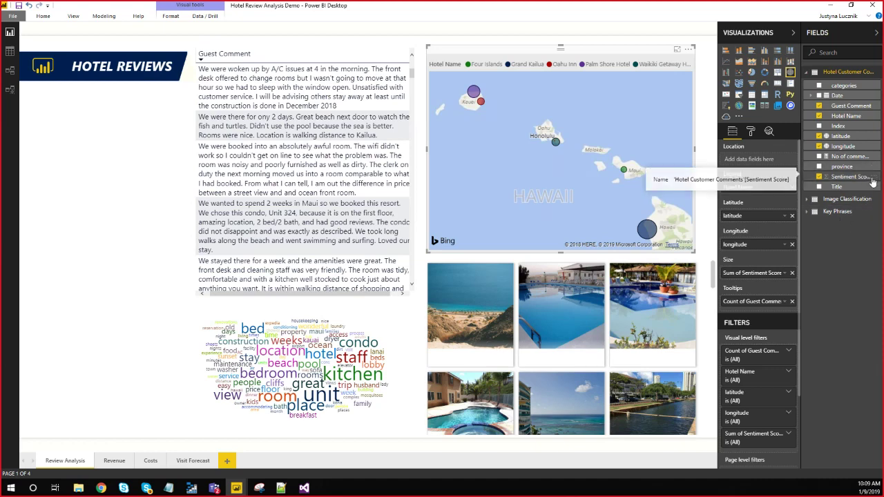
drag(866, 181, 54, 137)
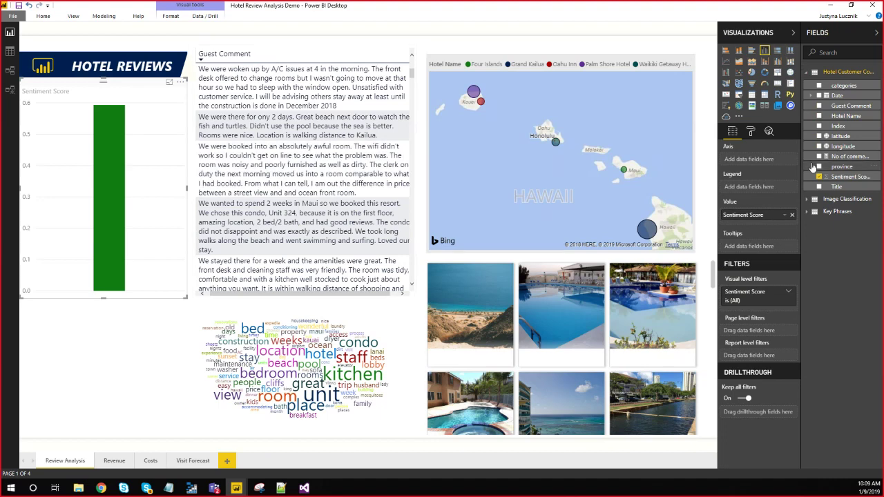
drag(846, 116, 97, 132)
click(725, 51)
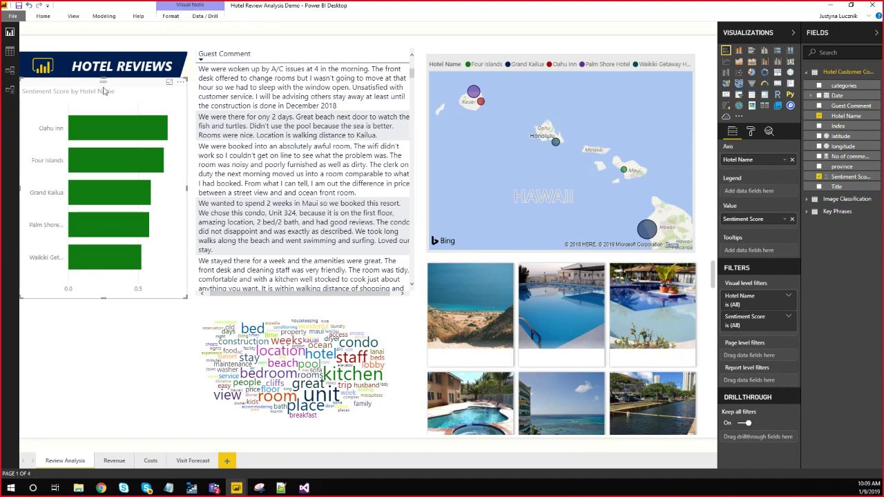
drag(103, 91, 103, 102)
drag(104, 299, 105, 292)
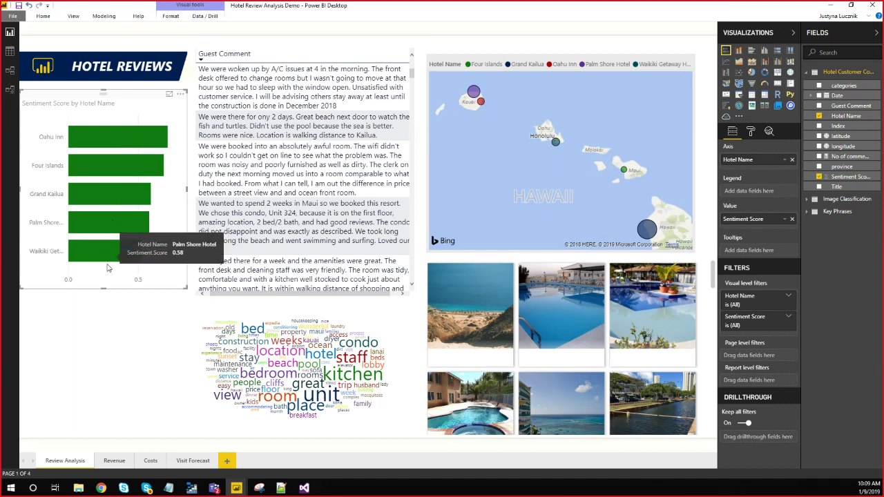
mouse_move(95, 258)
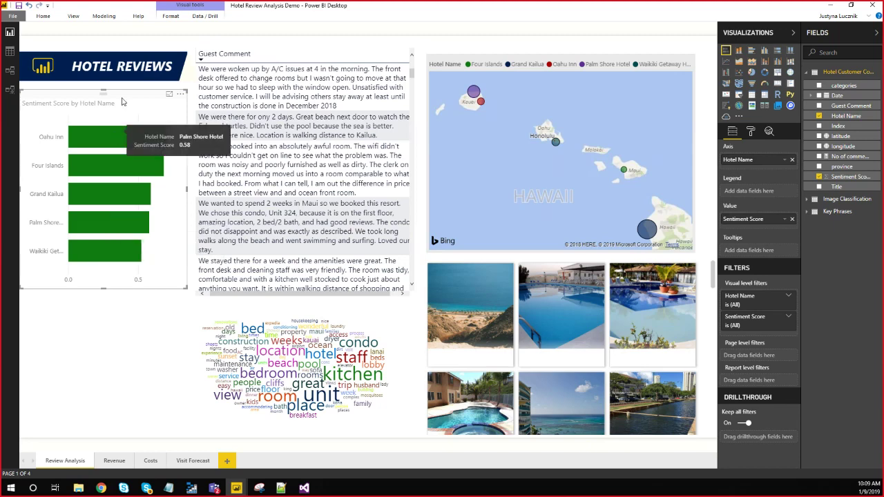
drag(125, 96, 117, 92)
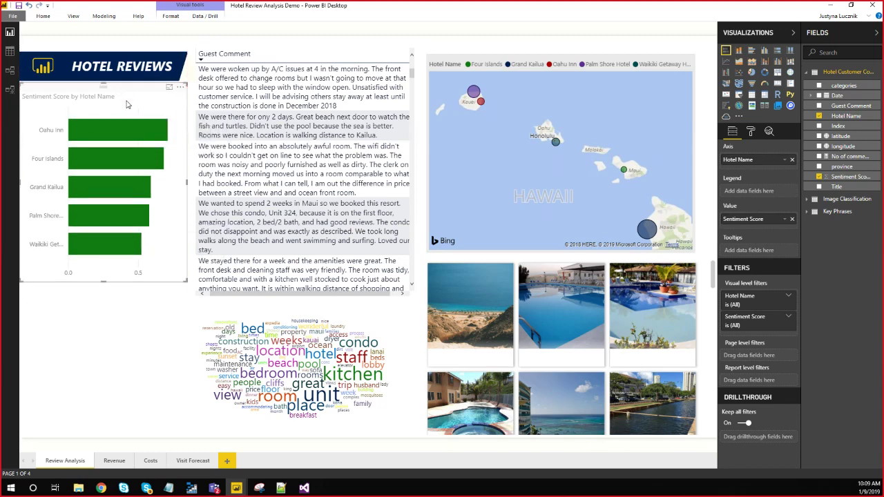
Duplicate the bar chart, place the copy below the original, and make it taller.
key(ctrl+c)
key(ctrl+v)
drag(130, 99, 103, 226)
click(103, 280)
click(110, 295)
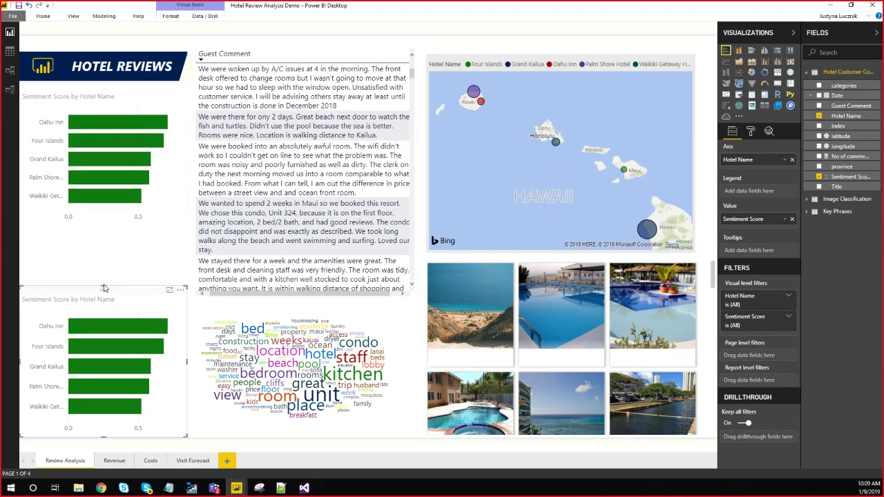
drag(103, 290, 103, 250)
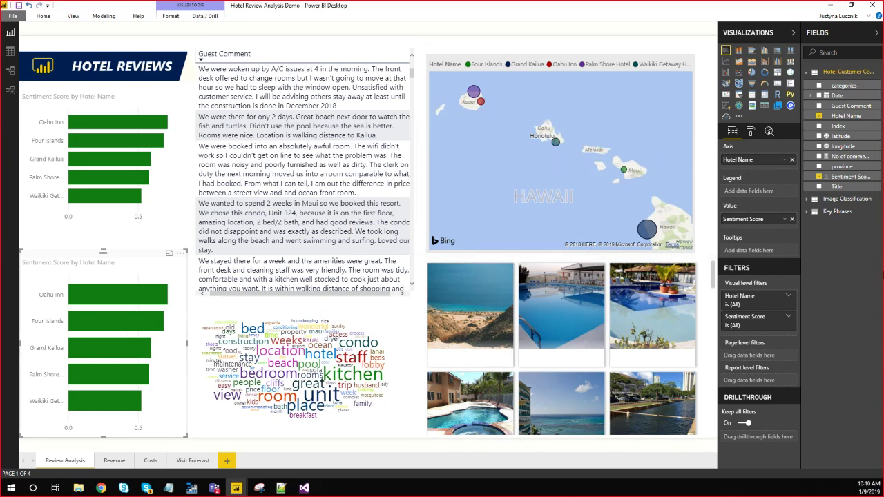
Replace Hotel Name with Image Tag as the lower chart's category.
click(809, 201)
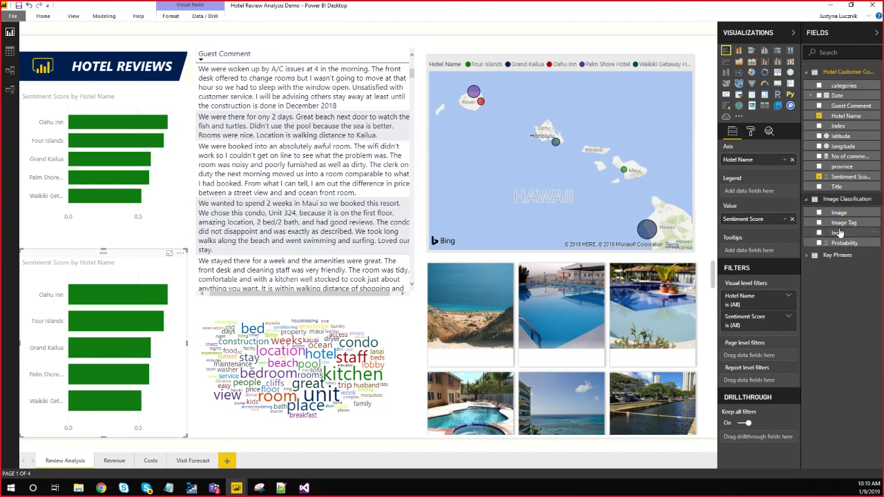
click(792, 159)
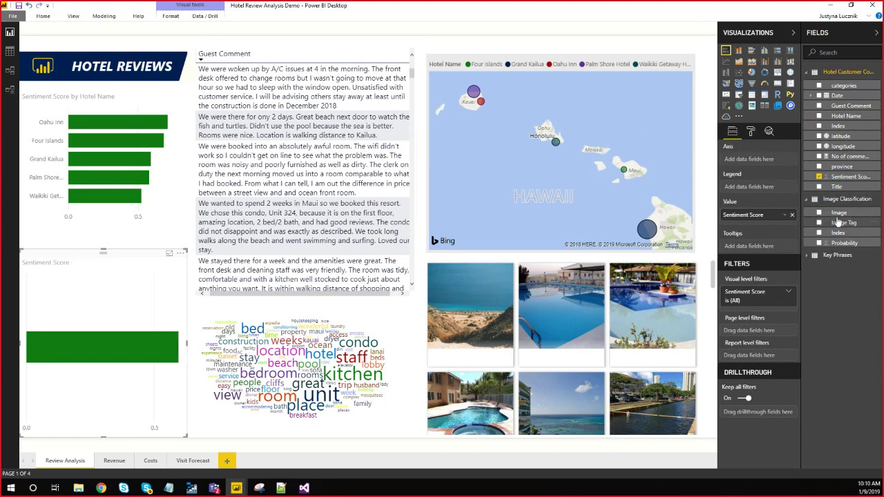
drag(837, 222, 761, 160)
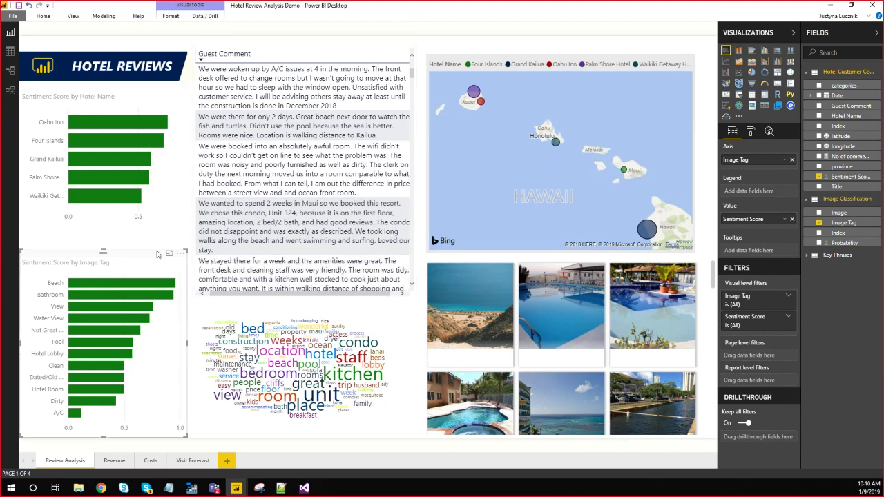
Cross-filter the report to the Water View tag, then to the A/C tag.
click(79, 319)
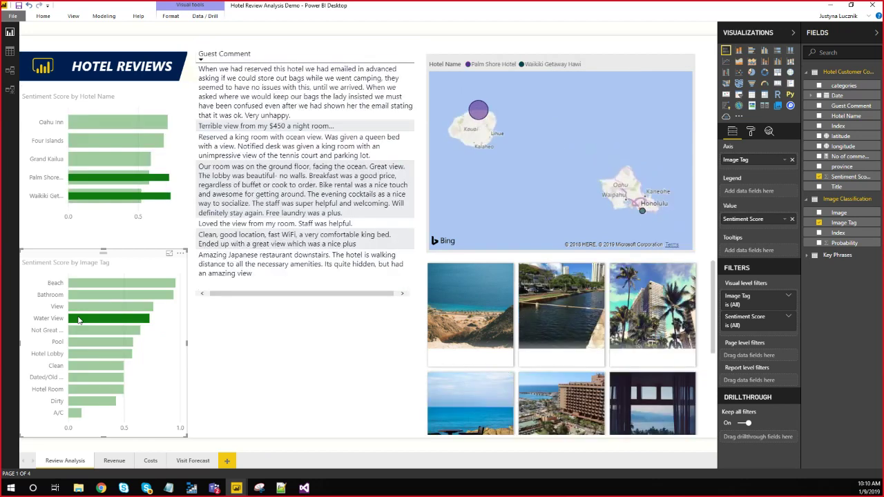
mouse_move(84, 323)
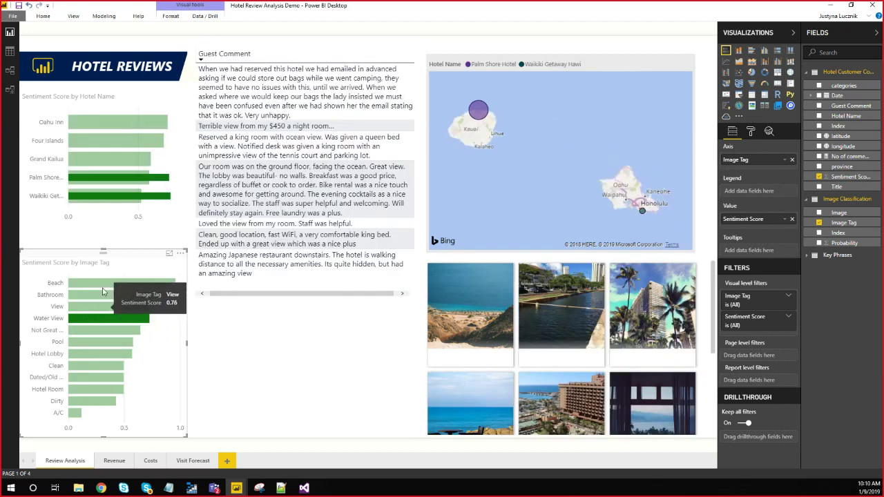
click(78, 416)
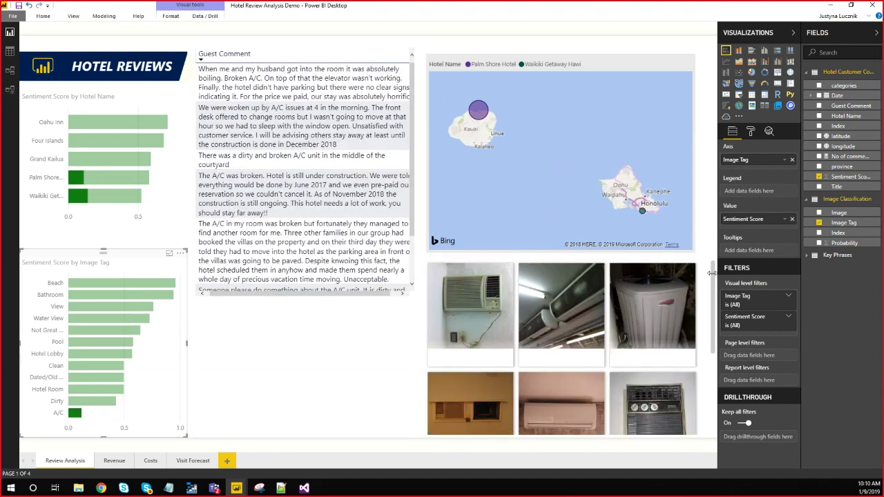
scroll(462, 275, down, 1)
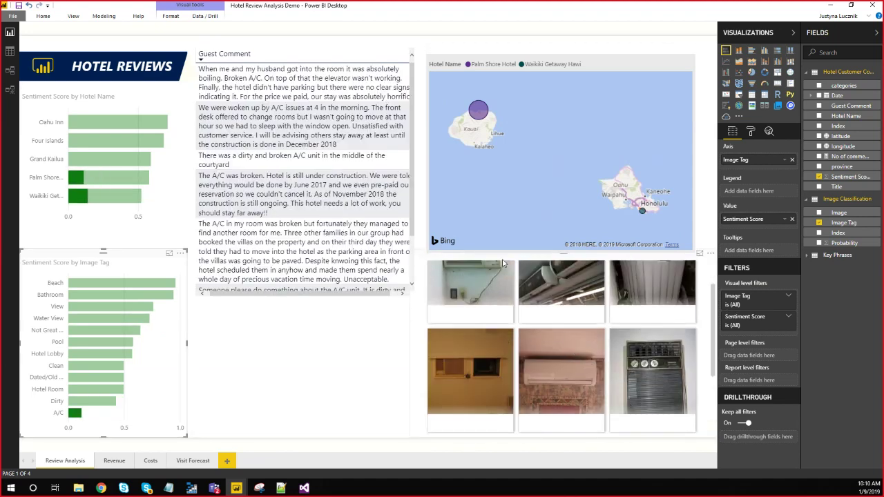
scroll(562, 341, up, 1)
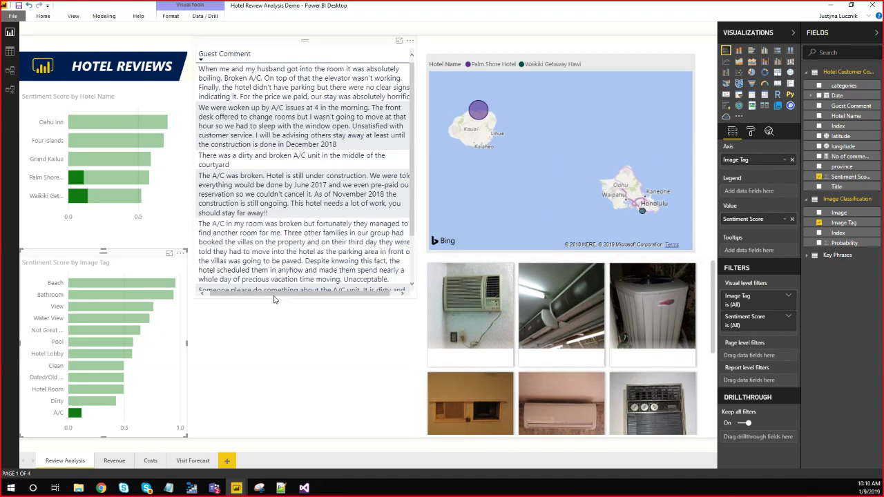
Drag the Guest Comment table's bottom edge down so more review comments show.
click(301, 295)
drag(302, 299, 307, 432)
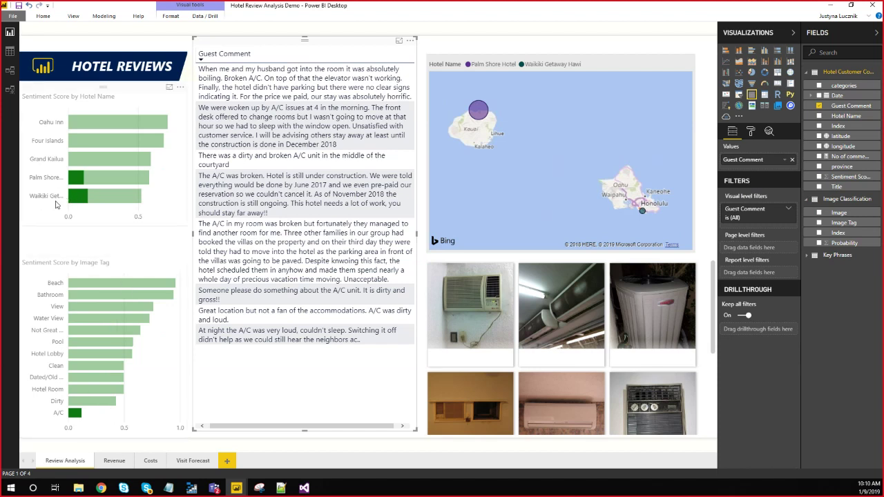
mouse_move(77, 200)
Close the Hotel Reviews Power Query editor, discarding the changes.
click(830, 7)
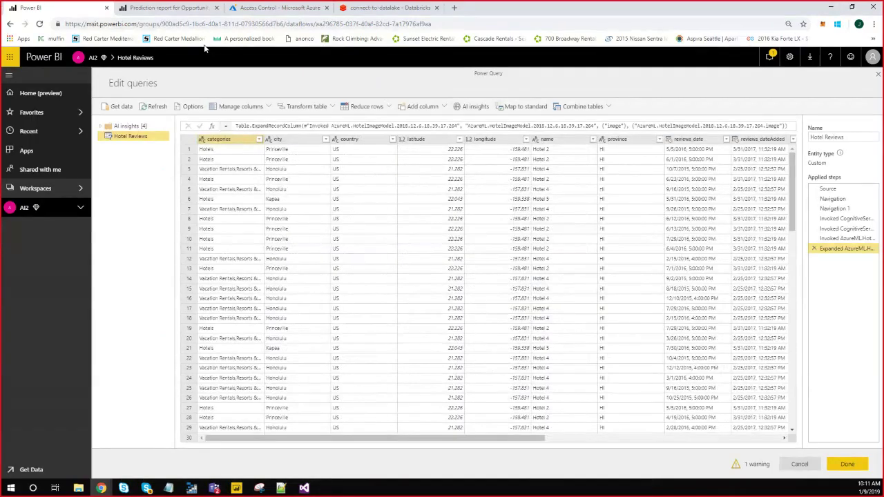
click(878, 73)
click(542, 296)
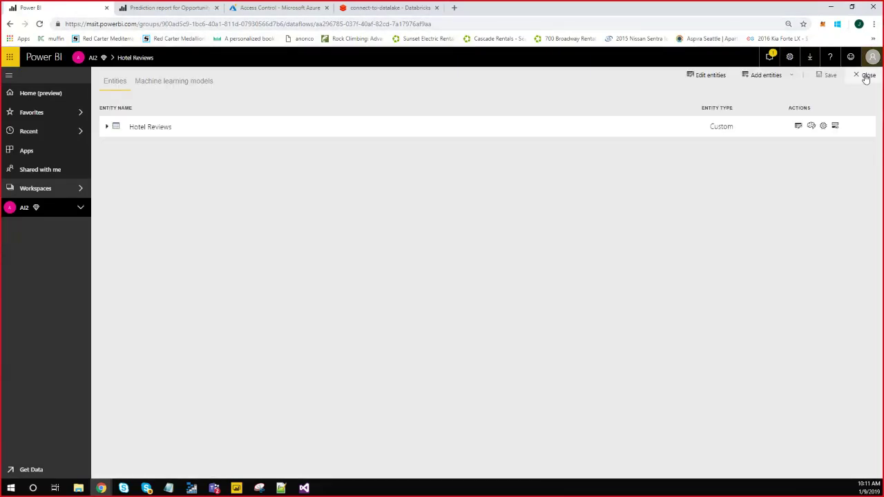
Return to the dataflows list and open the CRMData dataflow.
click(863, 75)
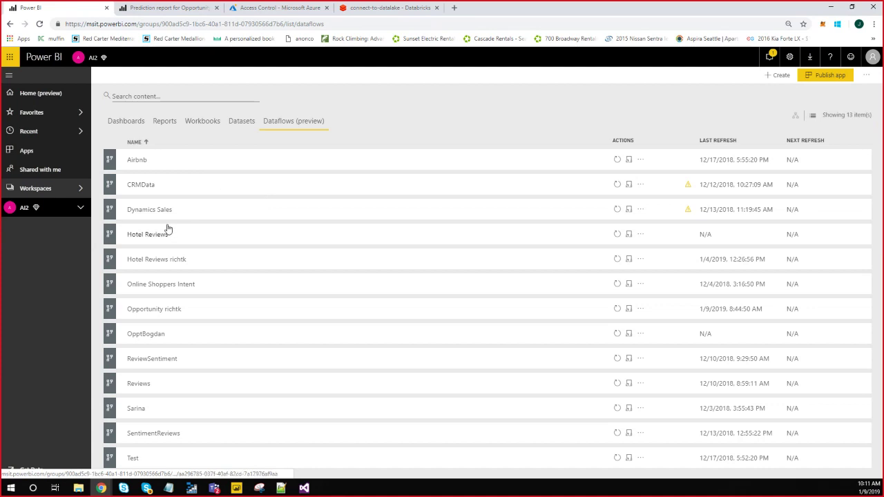
click(174, 185)
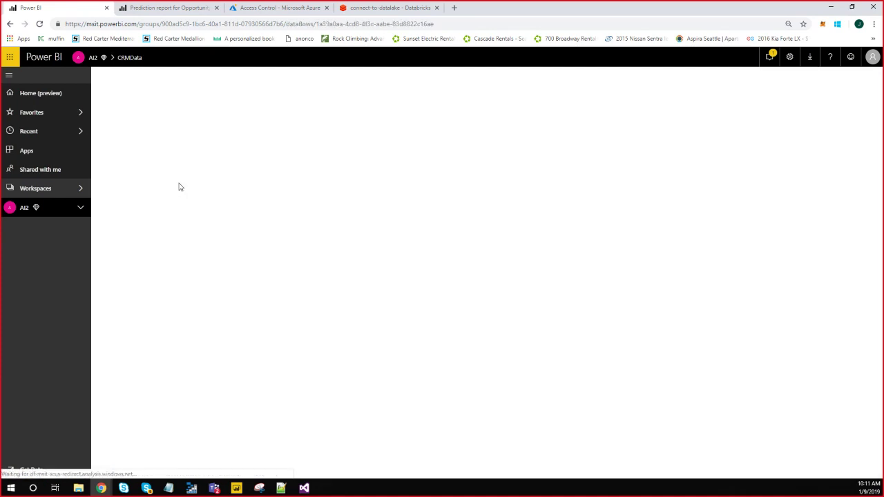
click(236, 489)
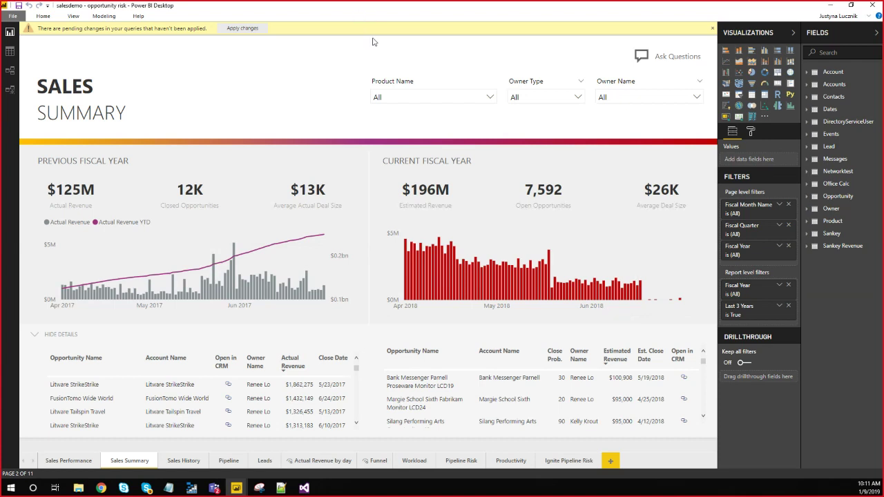
click(836, 8)
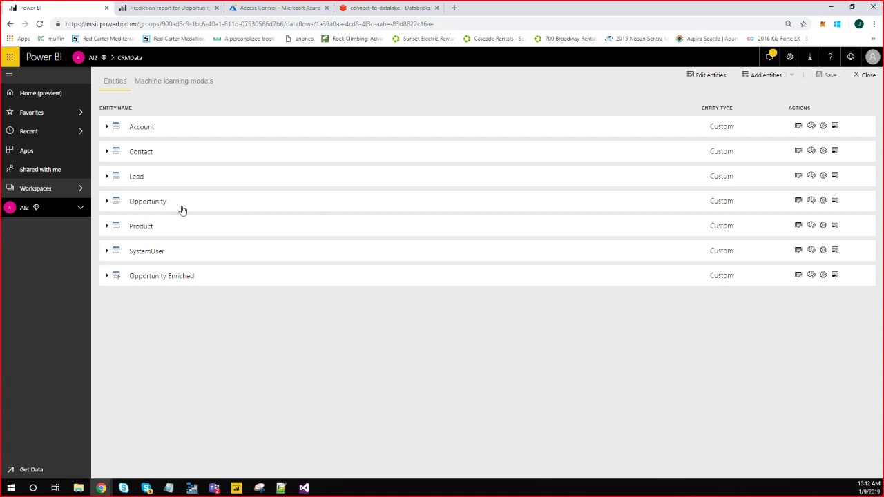
Add a Binary Prediction model on Opportunity with WinLoss as the historical outcome field.
click(812, 201)
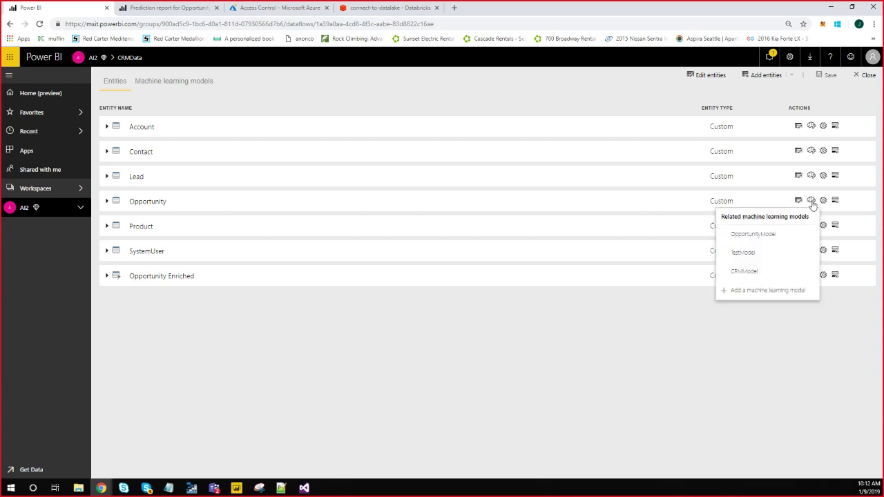
click(759, 292)
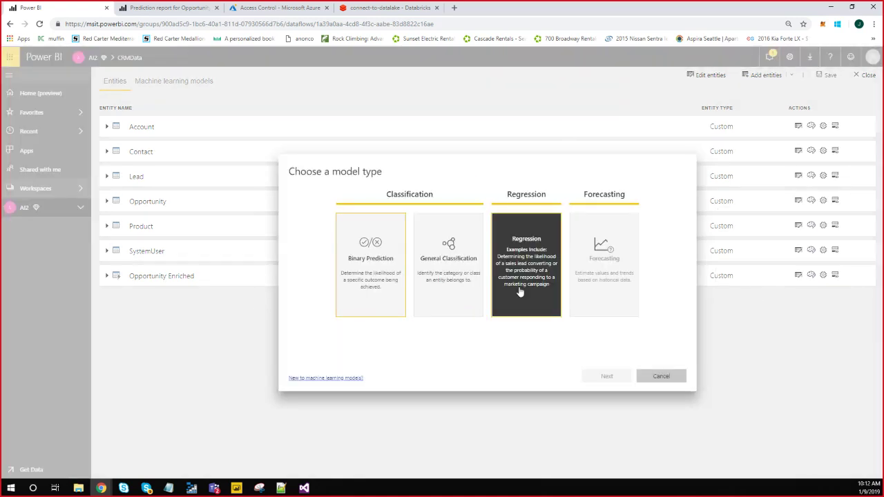
click(373, 308)
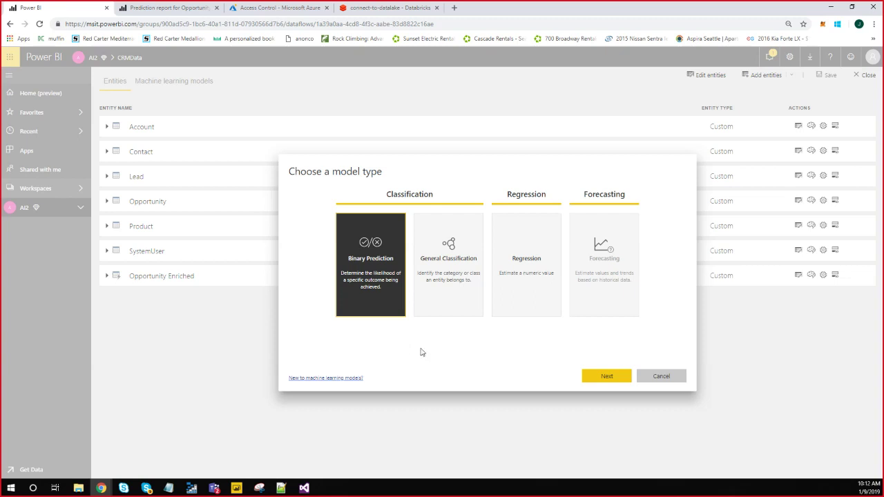
click(594, 376)
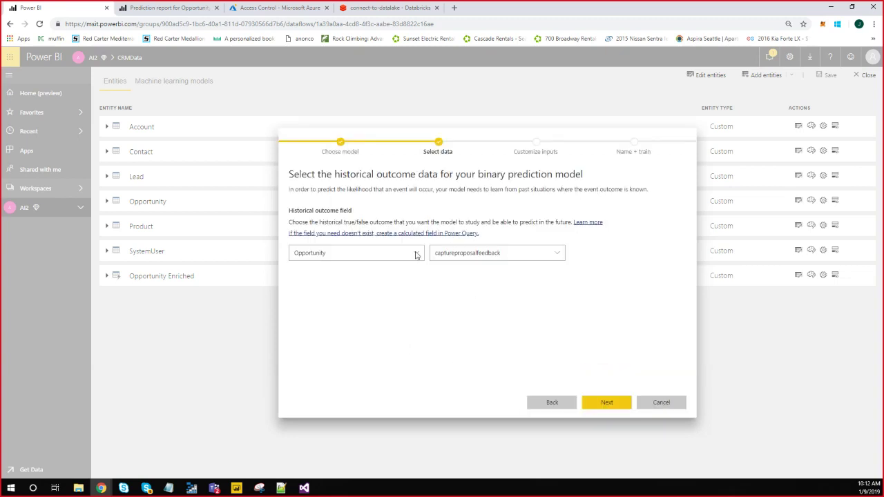
click(496, 255)
scroll(497, 331, down, 10)
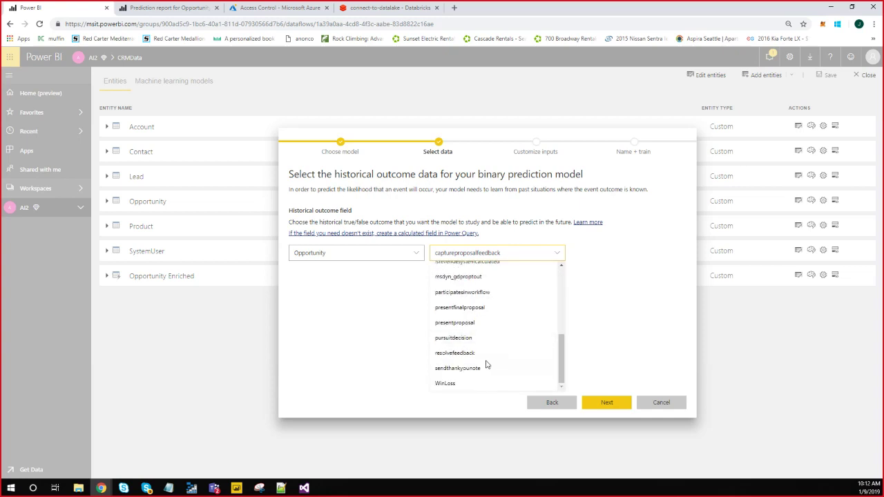
click(451, 383)
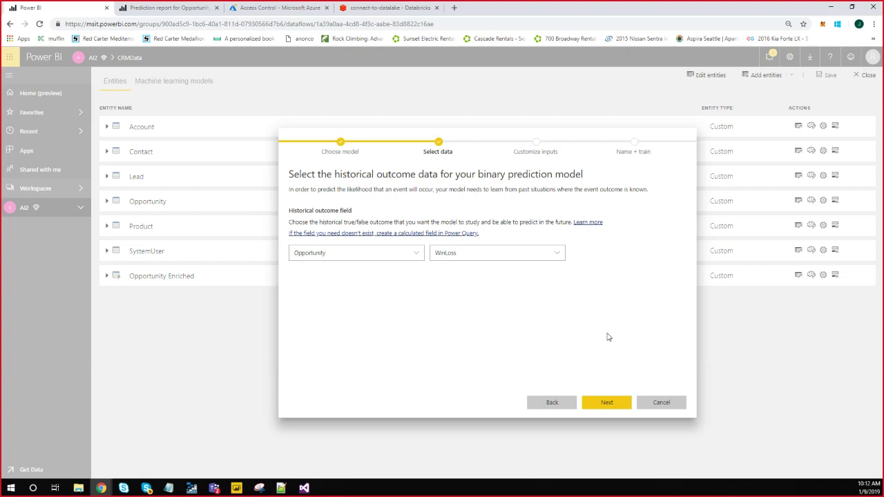
Tick the description field in the input list, keeping 84 fields, and continue.
click(612, 405)
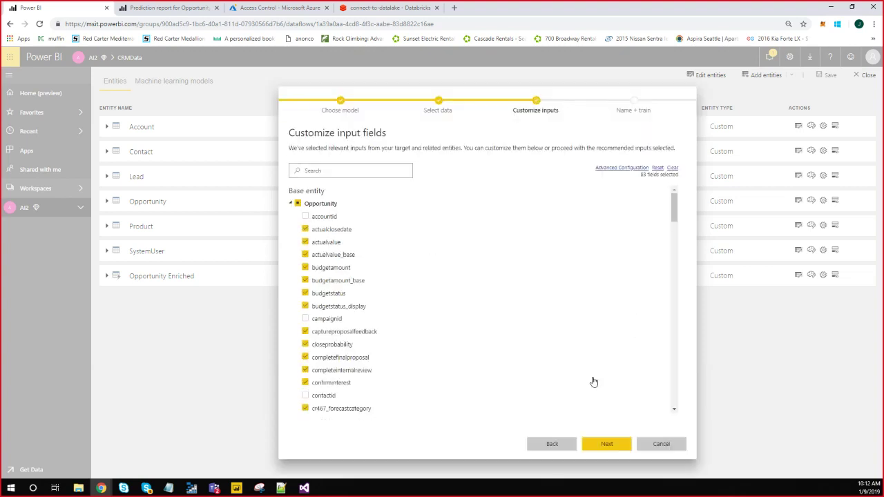
scroll(414, 290, down, 6)
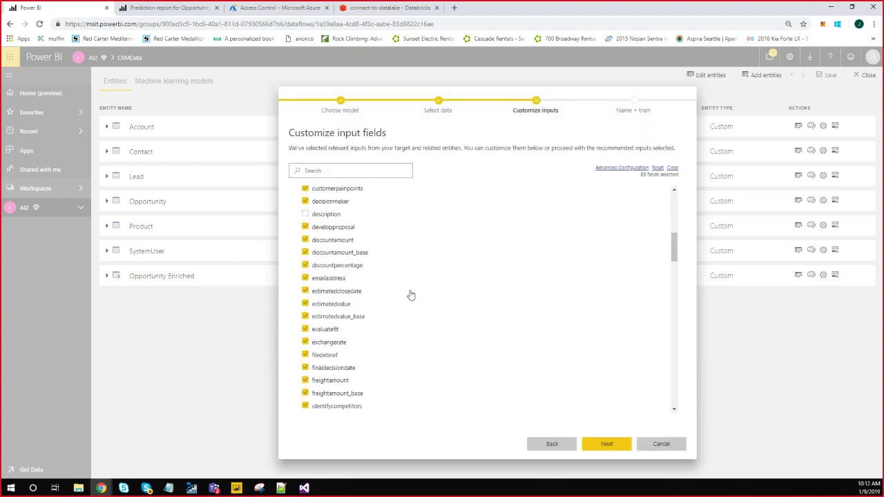
drag(675, 247, 675, 200)
scroll(314, 379, down, 1)
scroll(314, 379, down, 4)
click(306, 261)
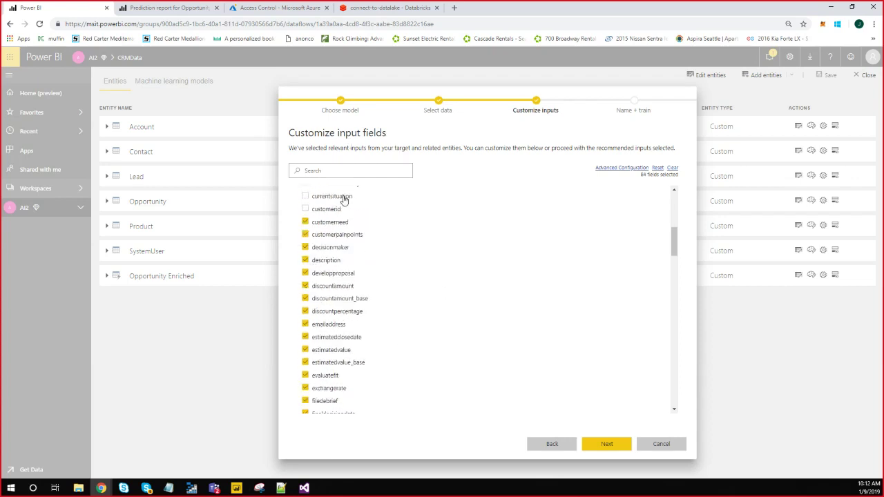
scroll(402, 292, down, 8)
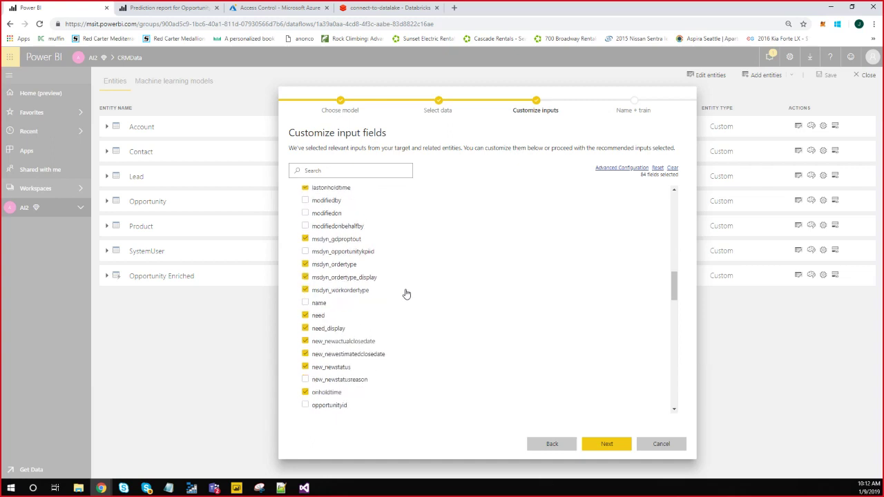
scroll(416, 273, down, 1)
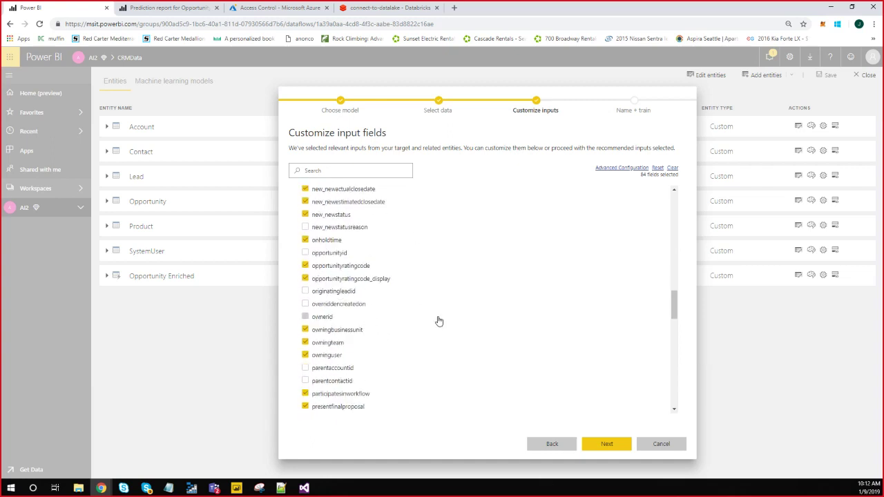
click(614, 446)
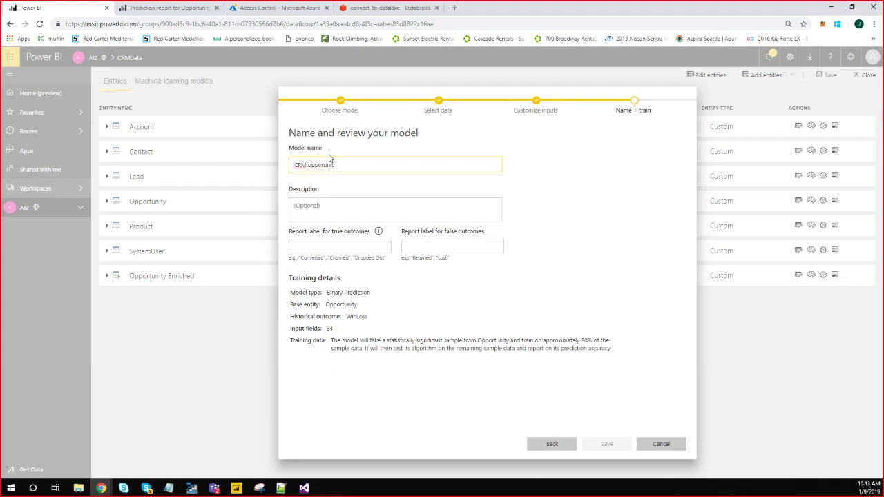
Name the model 'CRM opportunity model', label the true outcome Win, and save it.
text(model)
key(Tab)
key(Tab)
text(L)
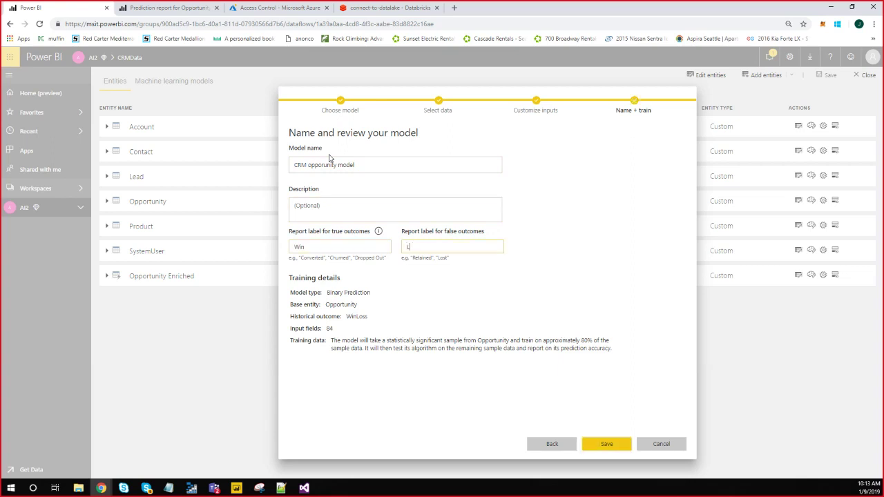
click(607, 449)
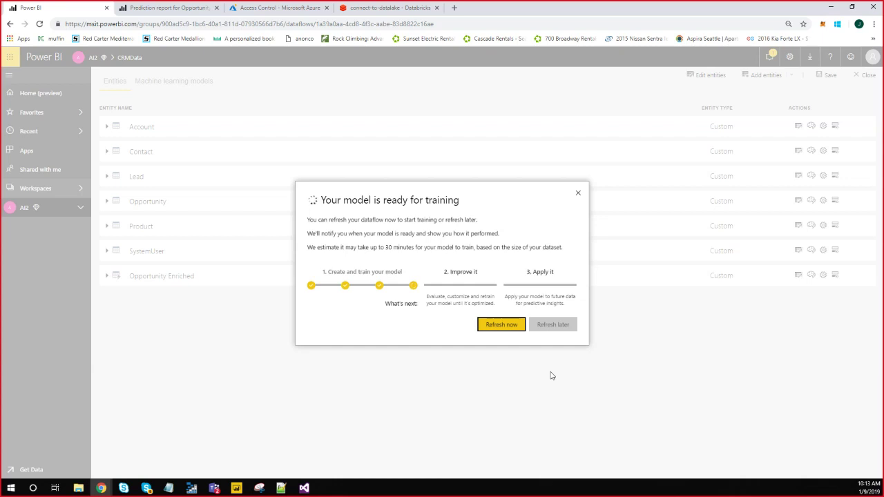
click(578, 195)
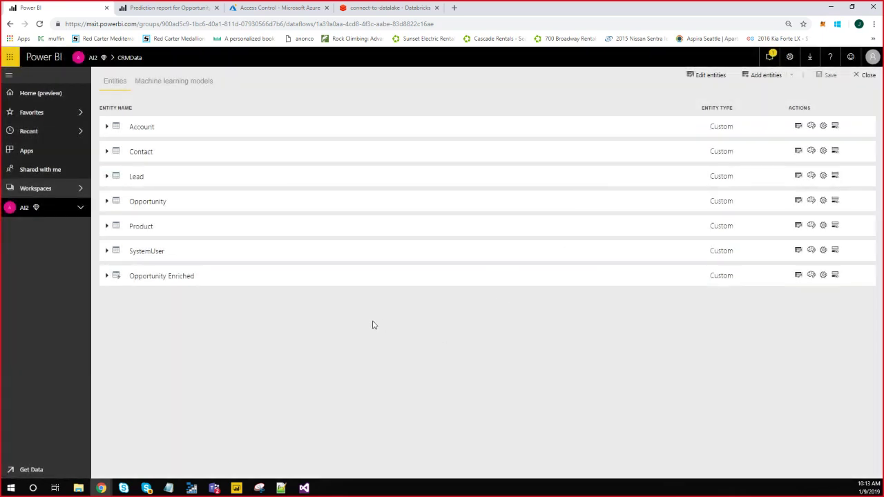
Review the Opportunity Scoring prediction report, including the Incident Count outcome breakdown.
click(171, 12)
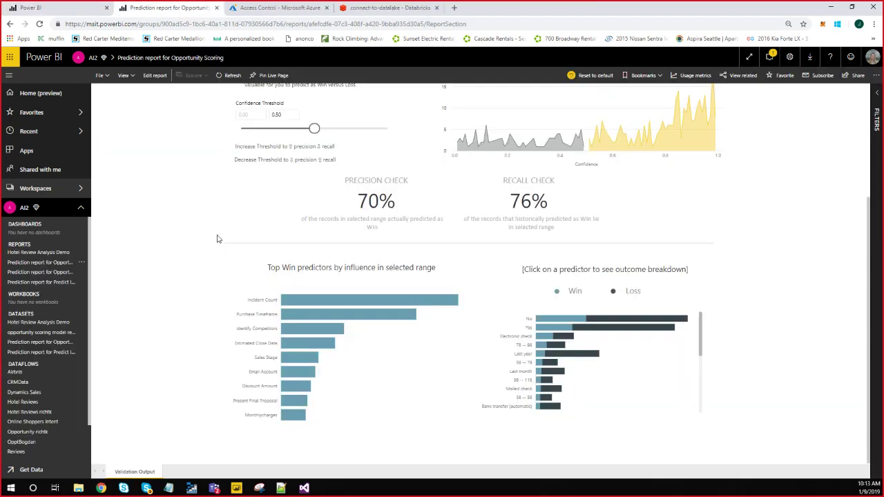
scroll(249, 245, up, 5)
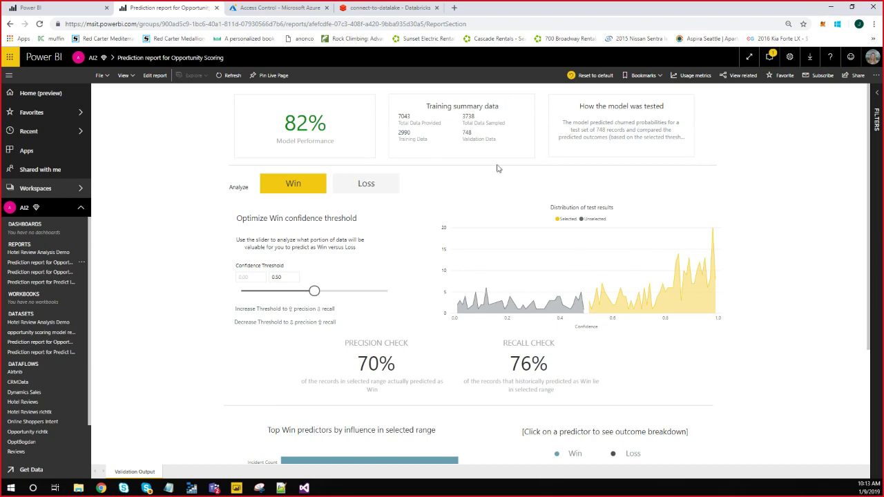
scroll(461, 271, down, 2)
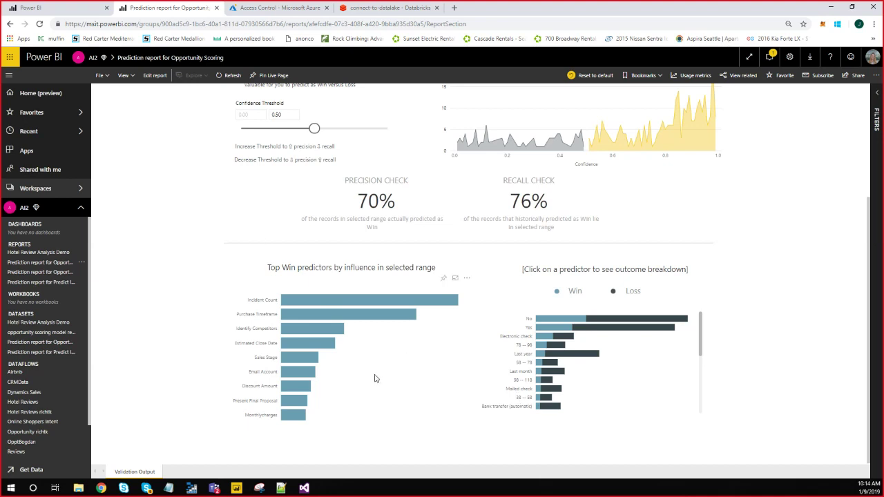
click(340, 297)
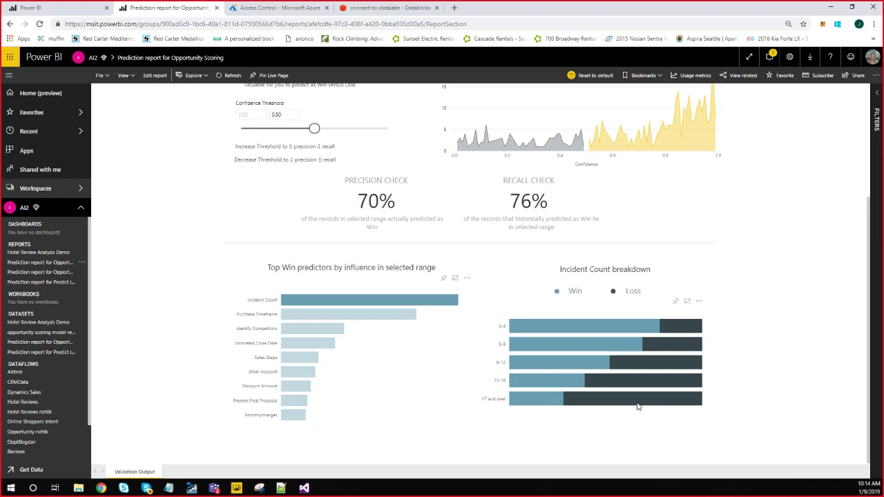
scroll(277, 329, up, 1)
scroll(277, 328, up, 2)
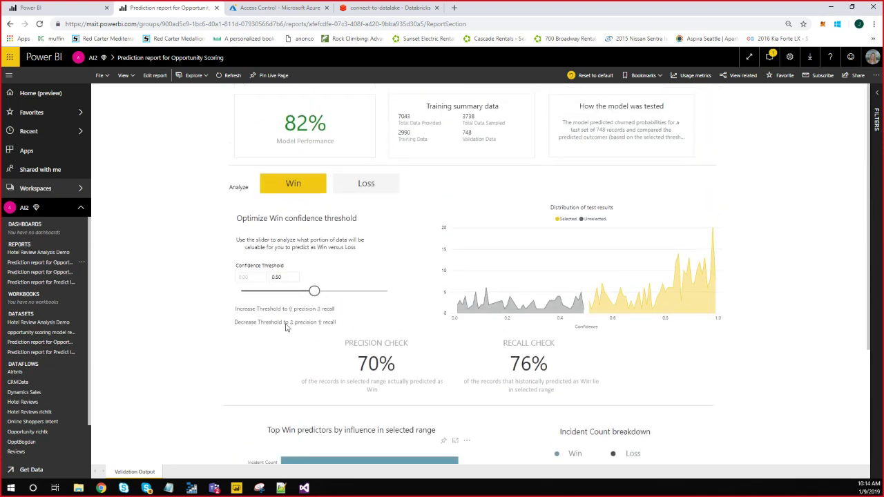
click(233, 490)
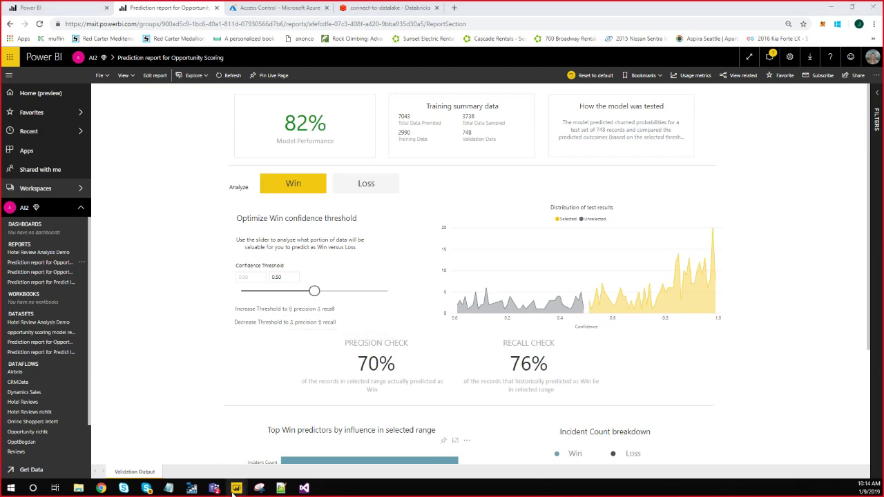
Switch to Power BI Desktop and open the Ignite Pipeline Risk page.
click(660, 450)
key(alt+Tab)
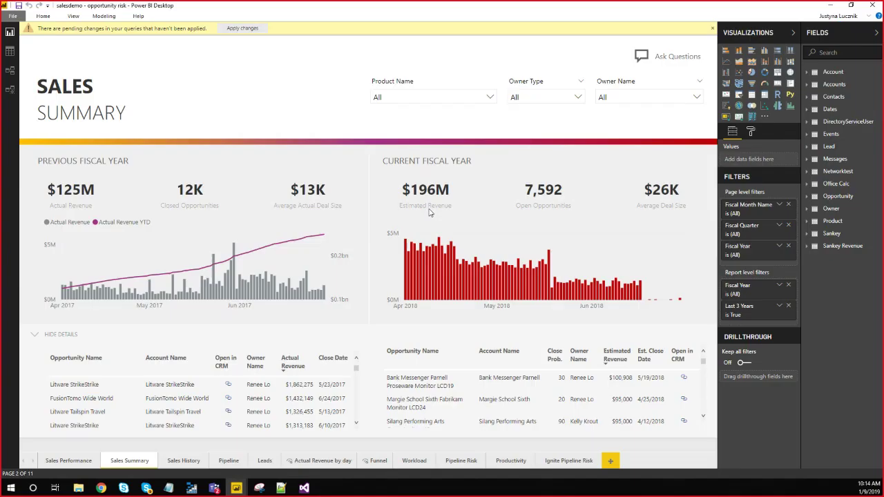
click(550, 463)
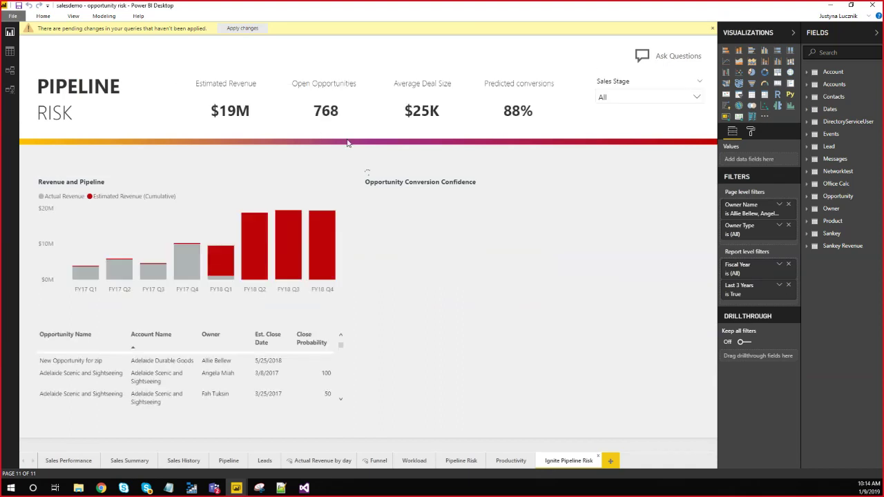
Inspect the fields of the Predicted conversions card and the conversion confidence chart.
click(507, 90)
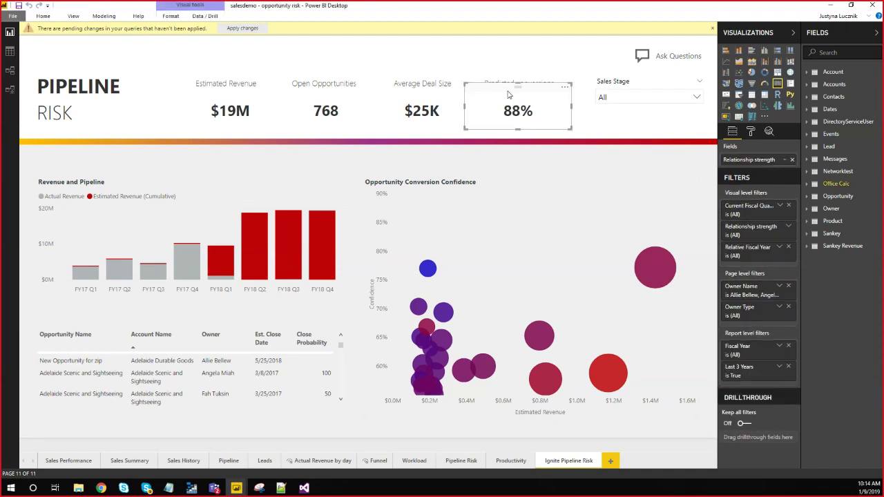
click(515, 45)
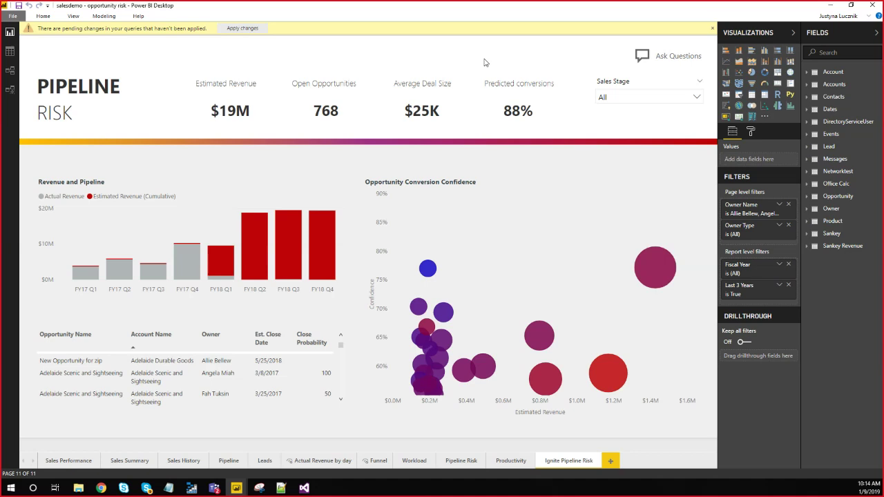
click(463, 180)
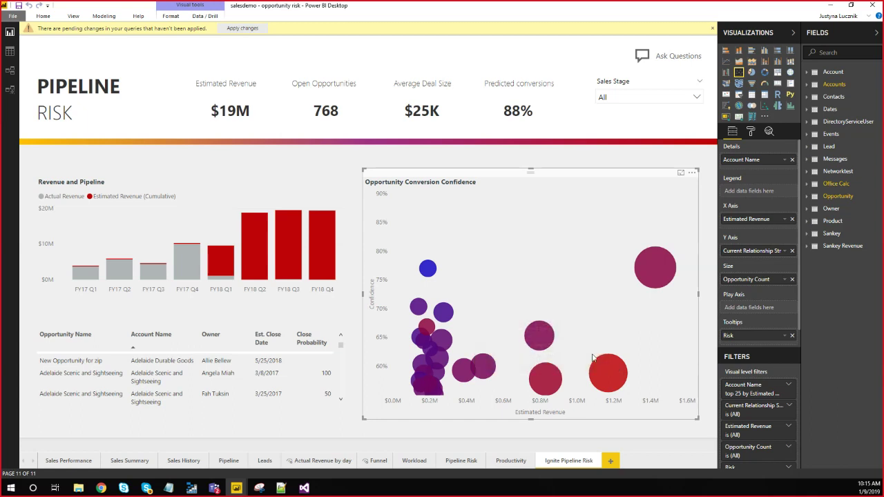
Filter the page to the Bank Publishing bubble, then switch to the campaign analysis report.
mouse_move(602, 390)
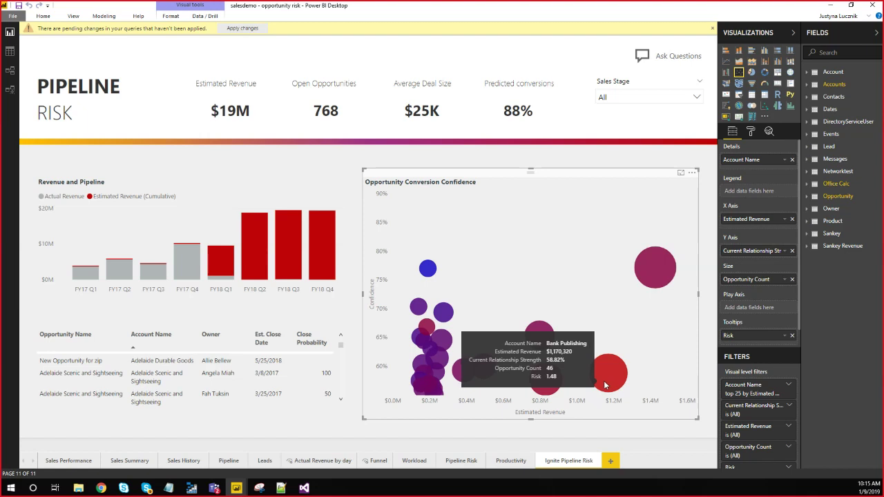
click(615, 383)
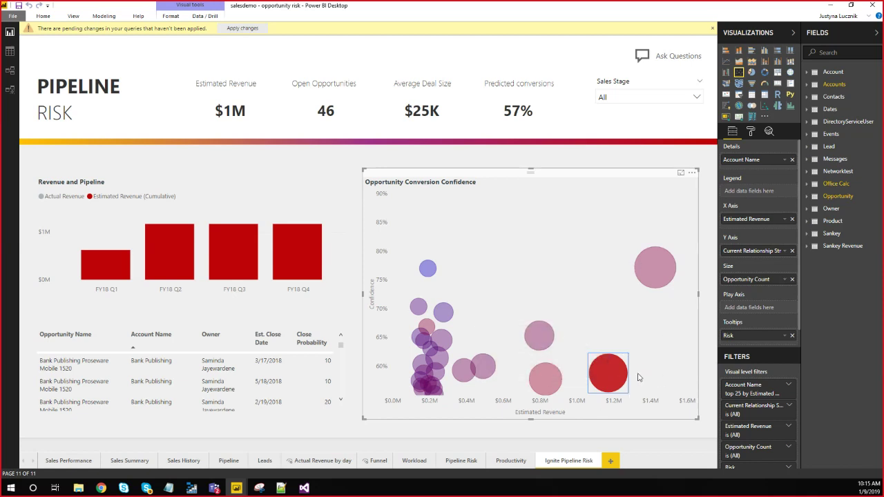
mouse_move(619, 379)
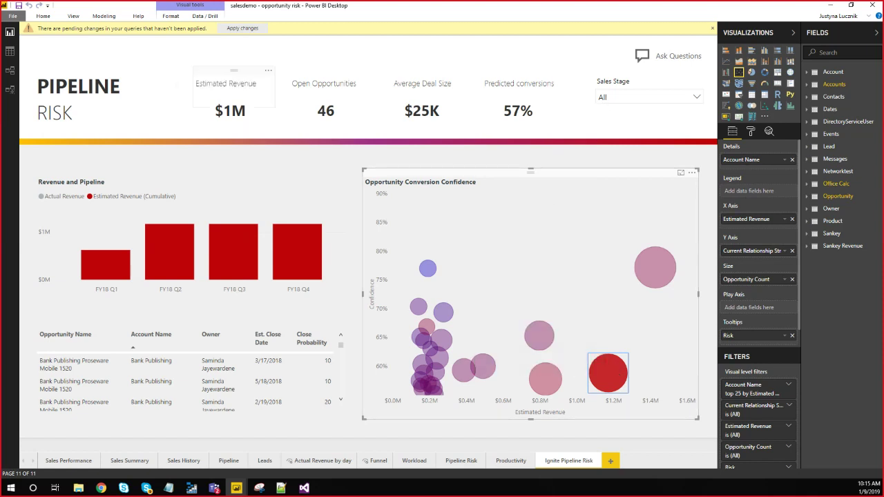
click(240, 489)
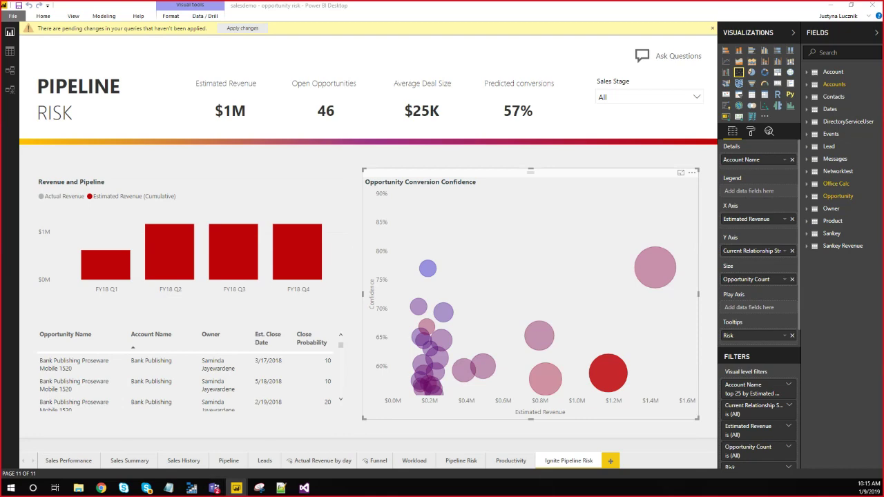
key(alt+Tab)
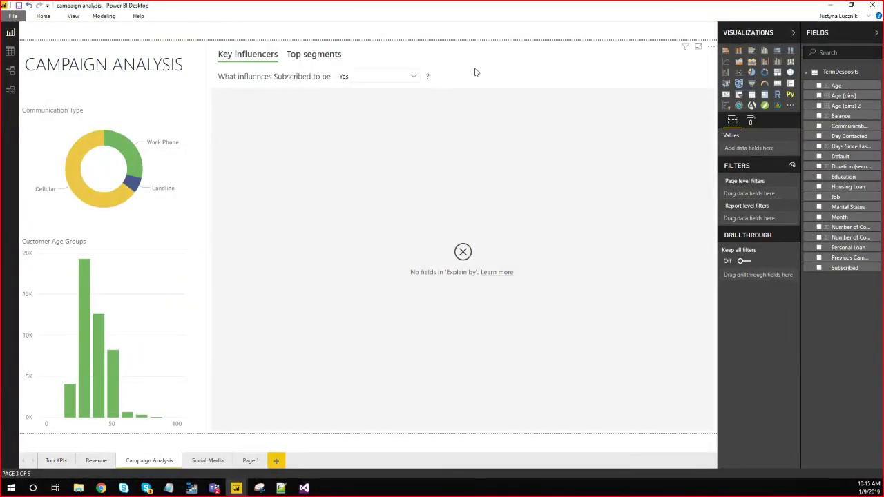
Confirm the Key influencers visual analyzes Subscribed, then view the TermDesposits table's 45,211 rows.
click(471, 49)
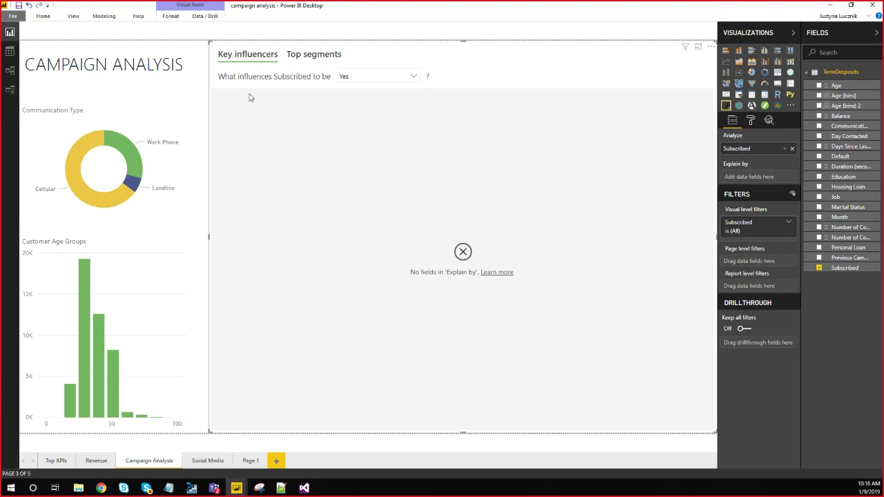
click(9, 51)
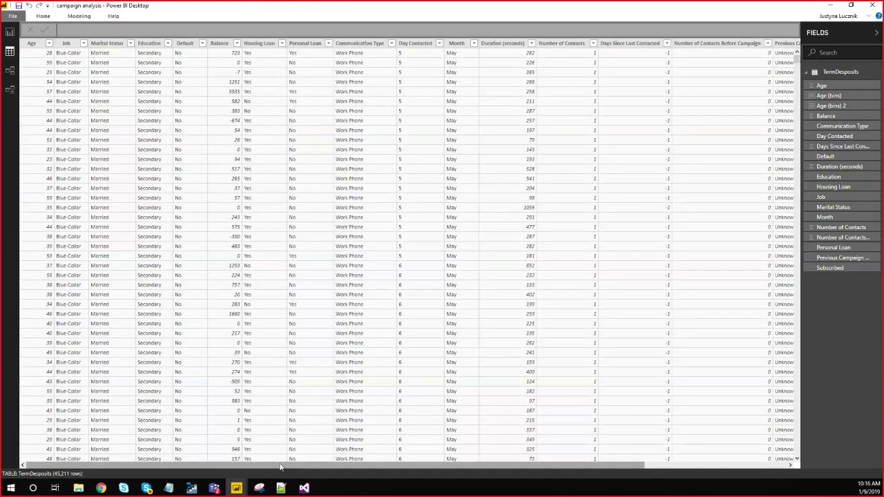
Scroll across the TermDesposits columns, then go back to the Campaign Analysis report.
drag(299, 467, 615, 469)
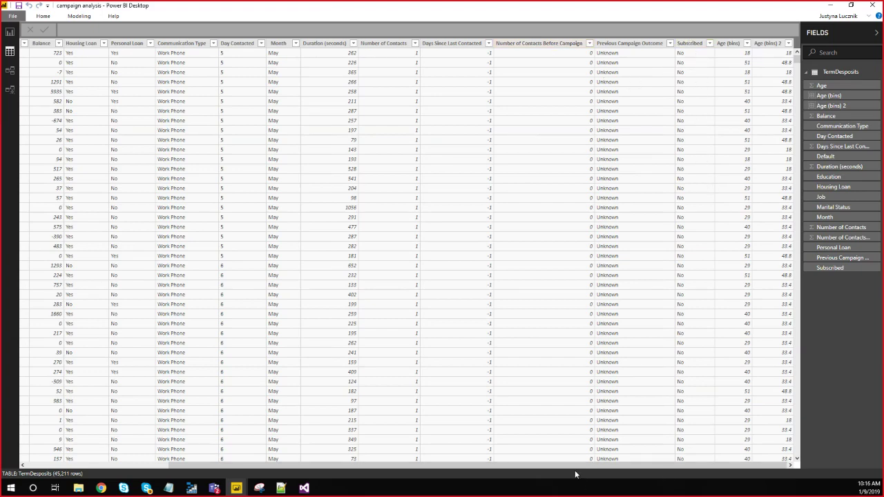
scroll(567, 468, left, 3)
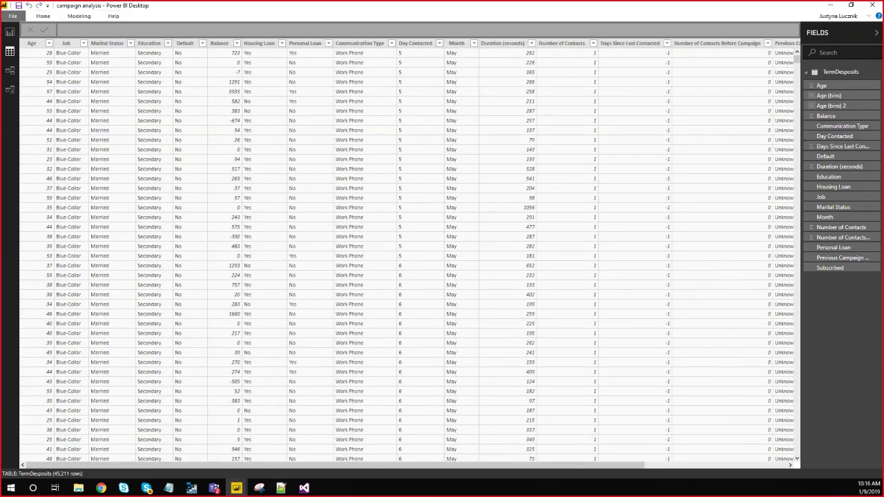
click(11, 32)
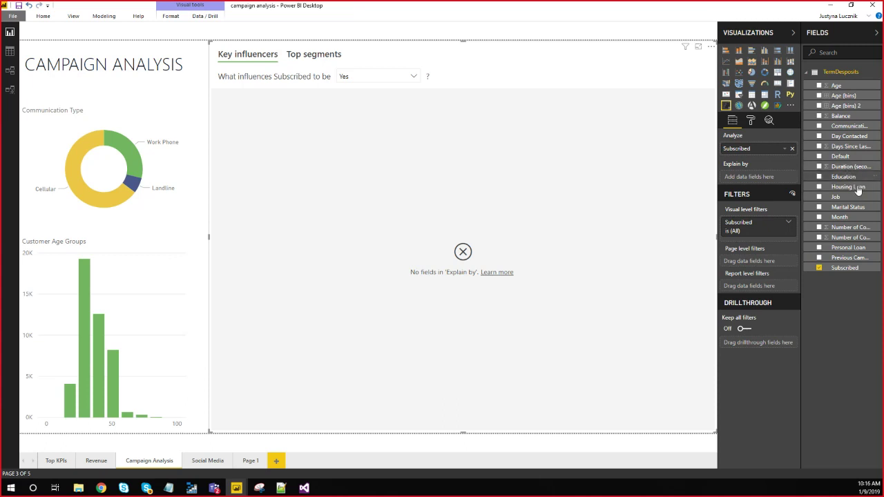
Add Education, Job, Marital Status, Housing Loan and Personal Loan to Explain by, then view the Job is Student breakdown.
drag(856, 175, 772, 186)
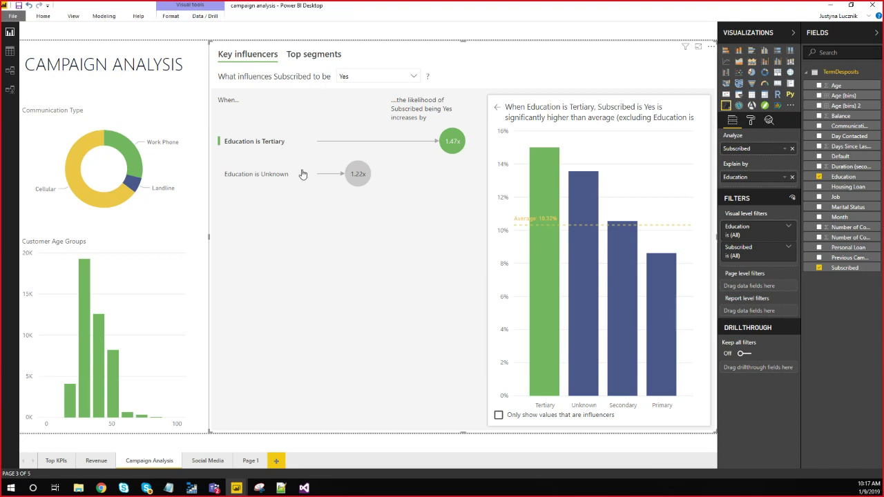
drag(835, 196, 778, 193)
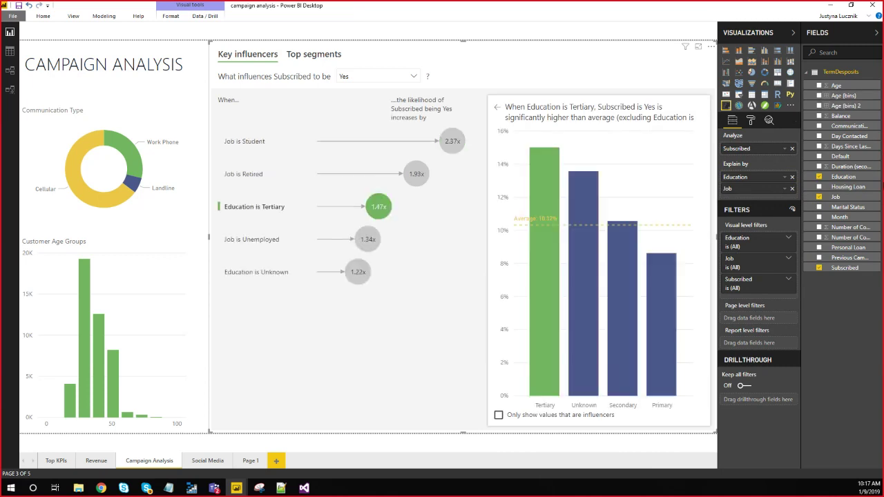
drag(849, 207, 759, 190)
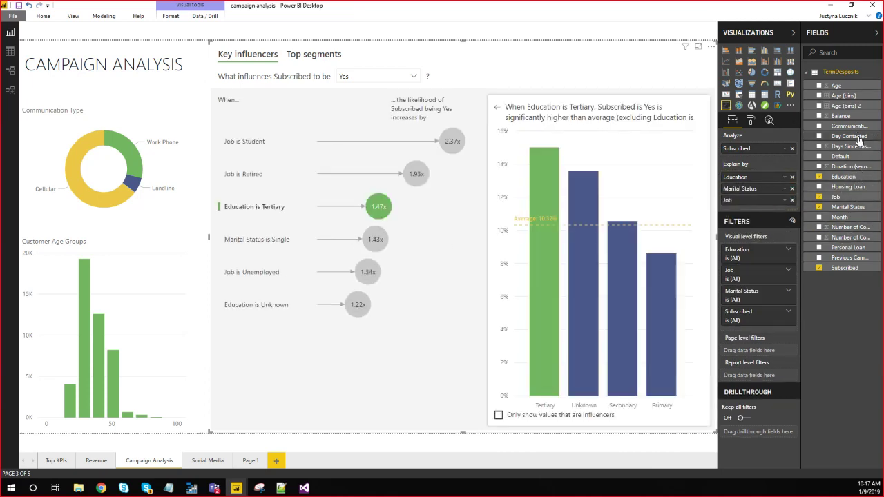
drag(848, 186, 764, 200)
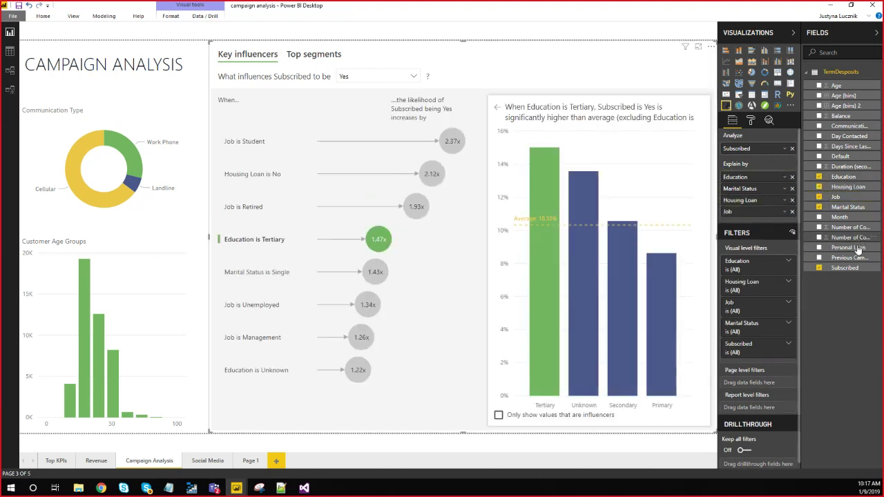
drag(848, 247, 764, 222)
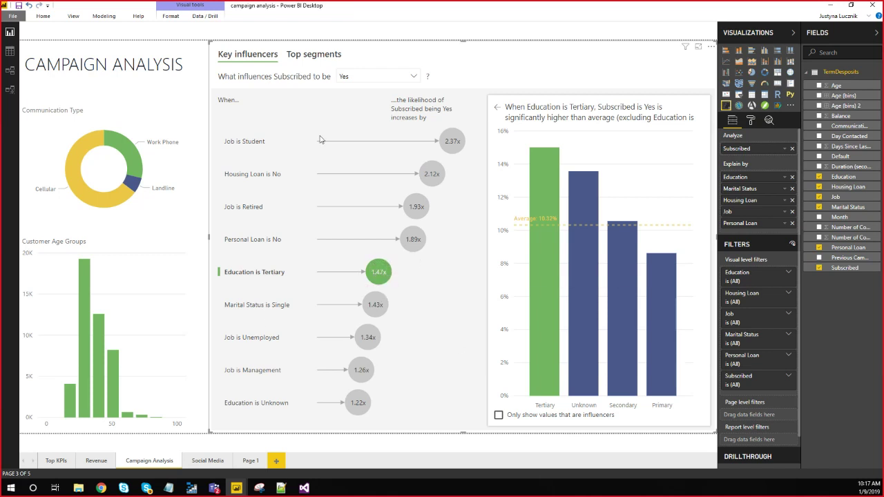
click(461, 143)
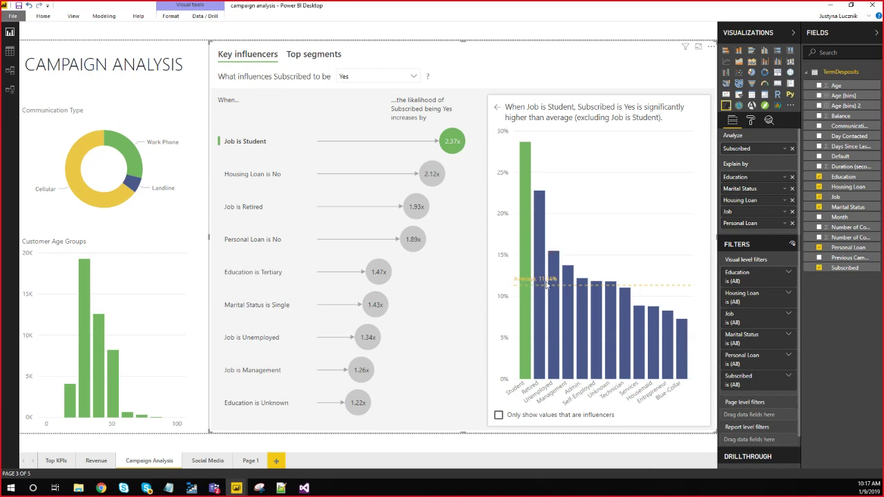
Review the Housing Loan, Job is Retired and Personal Loan influencers, then filter the report to Landline customers.
click(425, 179)
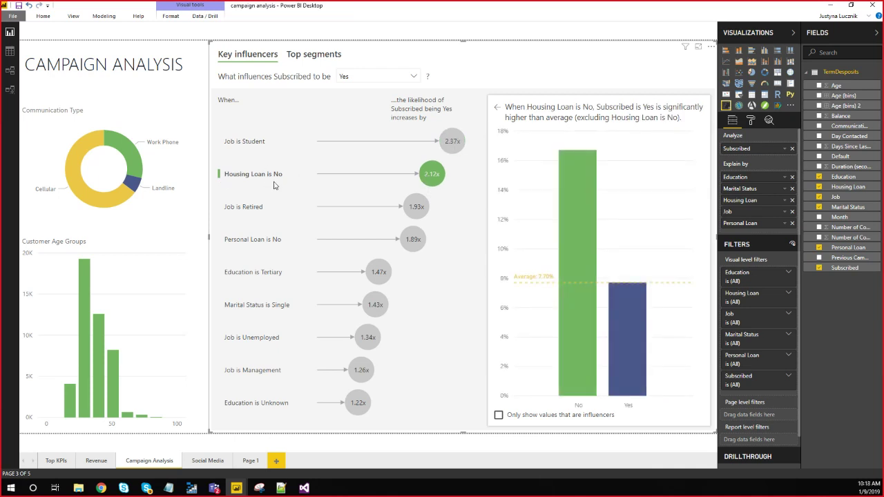
mouse_move(584, 215)
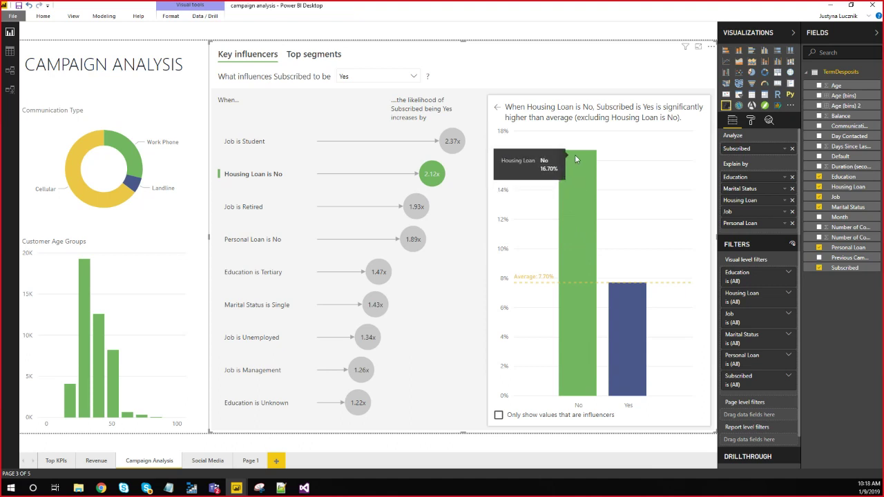
click(416, 209)
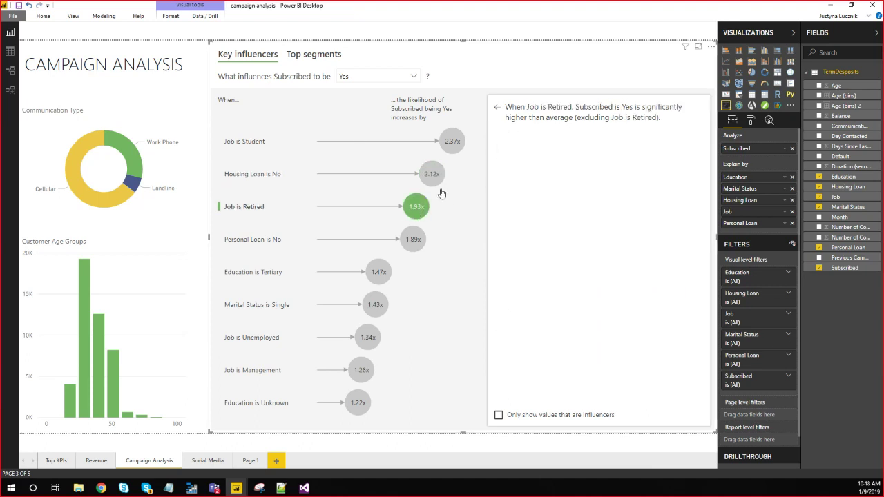
click(411, 250)
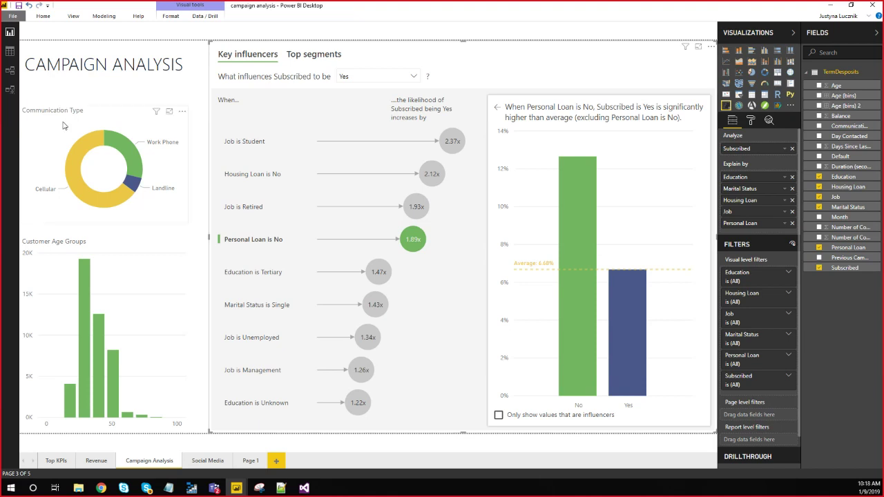
click(136, 191)
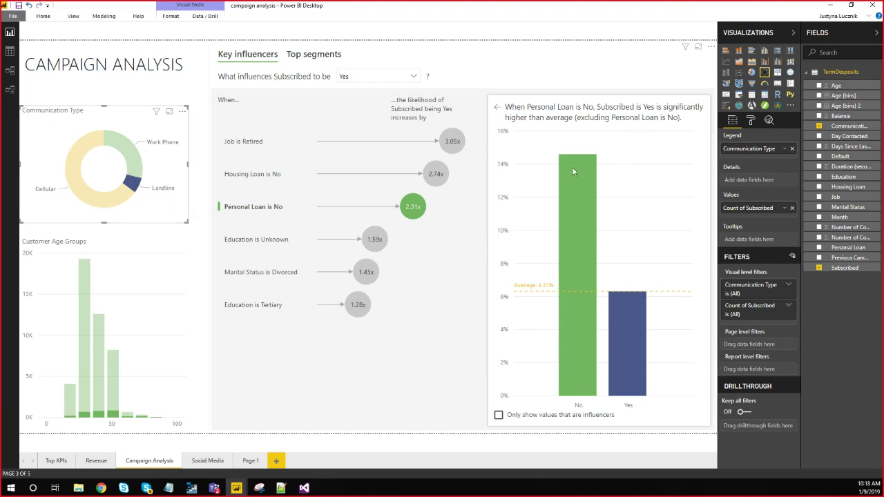
View the Landline Job is Retired breakdown, clear the Landline donut filter and reselect Key influencers.
click(273, 146)
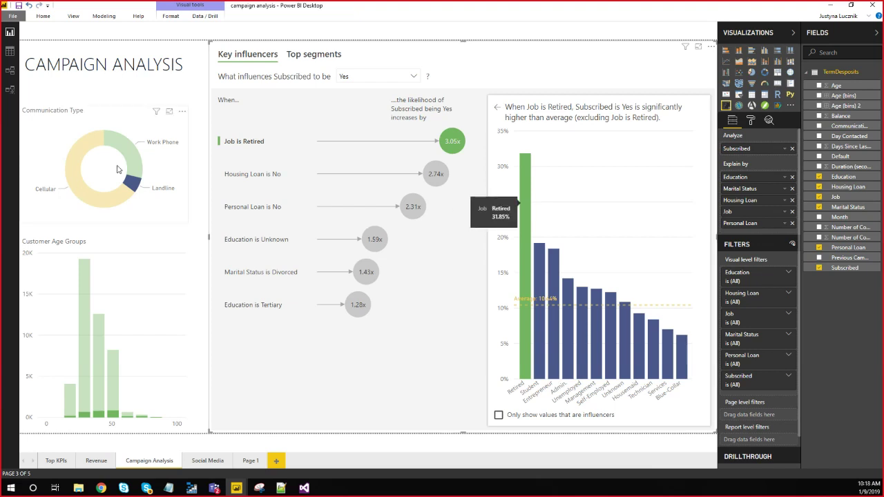
click(137, 187)
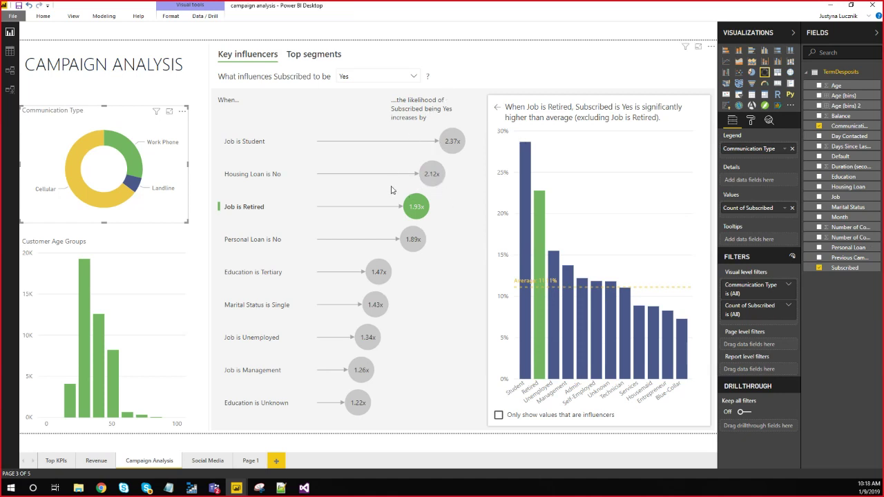
click(314, 67)
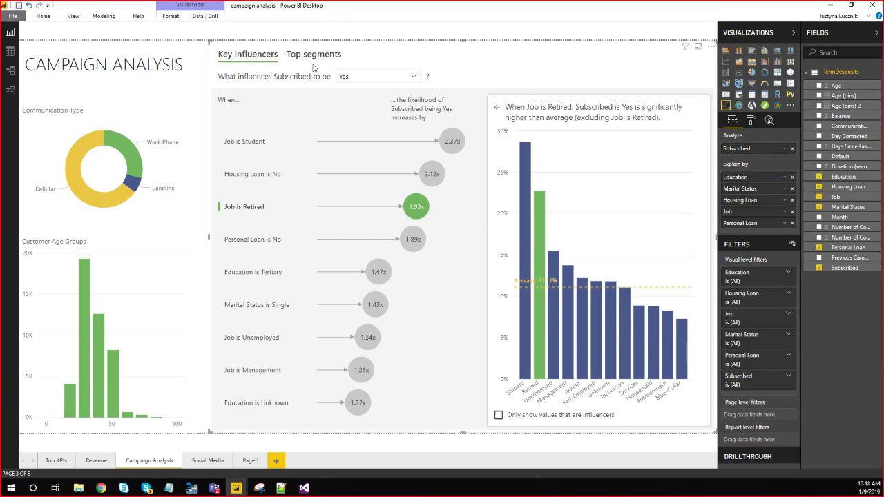
click(310, 61)
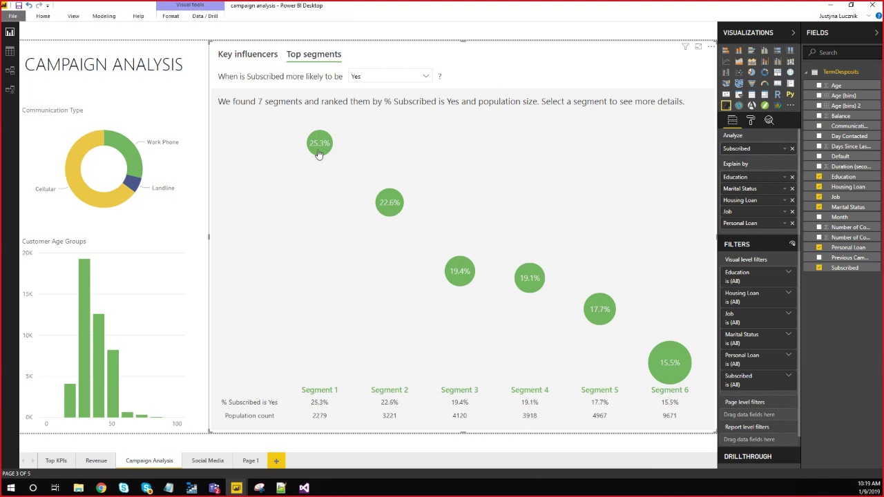
click(318, 152)
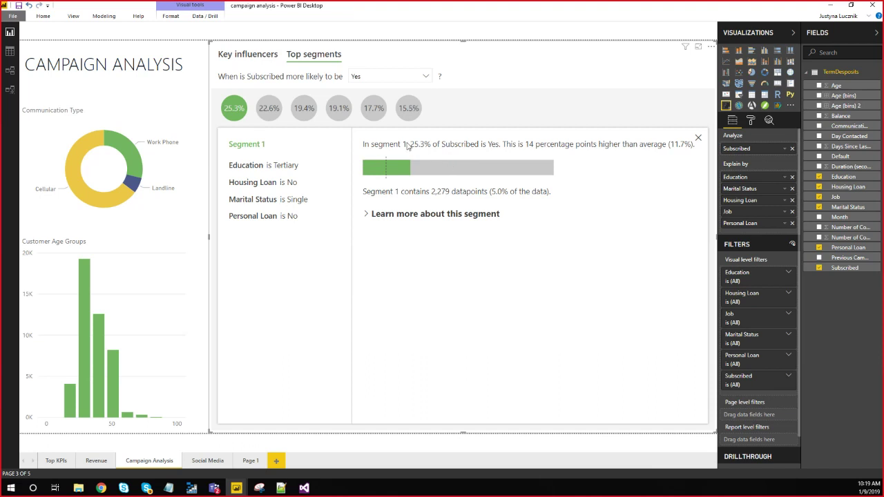
click(267, 109)
click(305, 108)
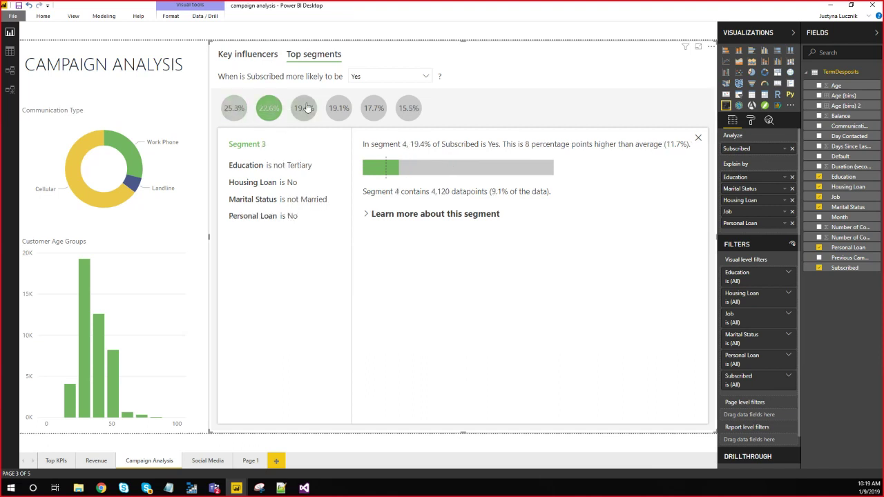
click(338, 108)
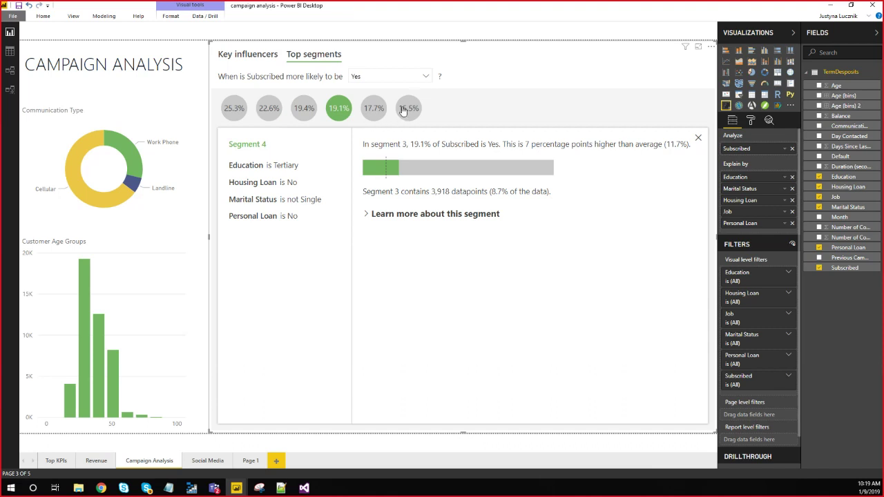
click(372, 112)
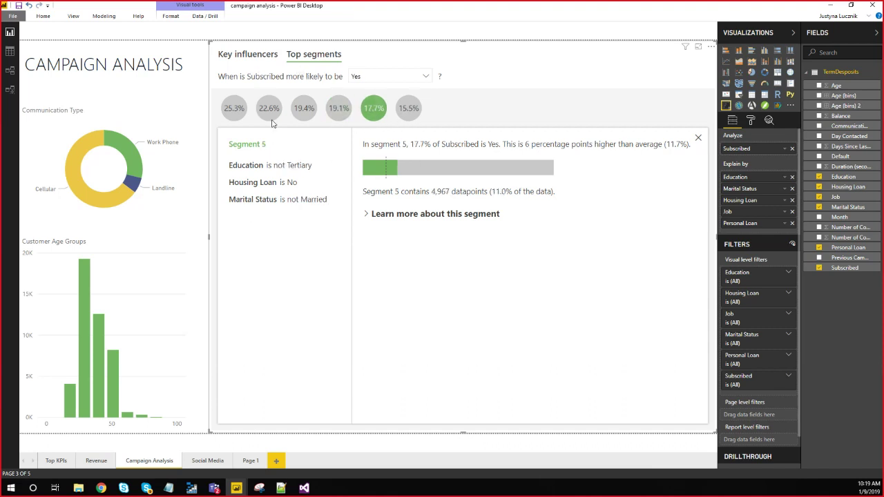
click(258, 55)
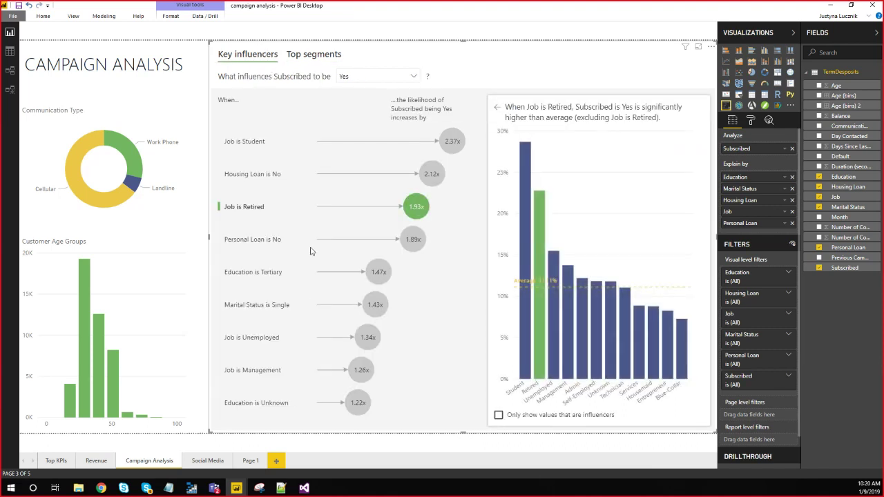
Bring up the Hawaii Tourism Analysis window preview from the Power BI taskbar icon.
mouse_move(238, 488)
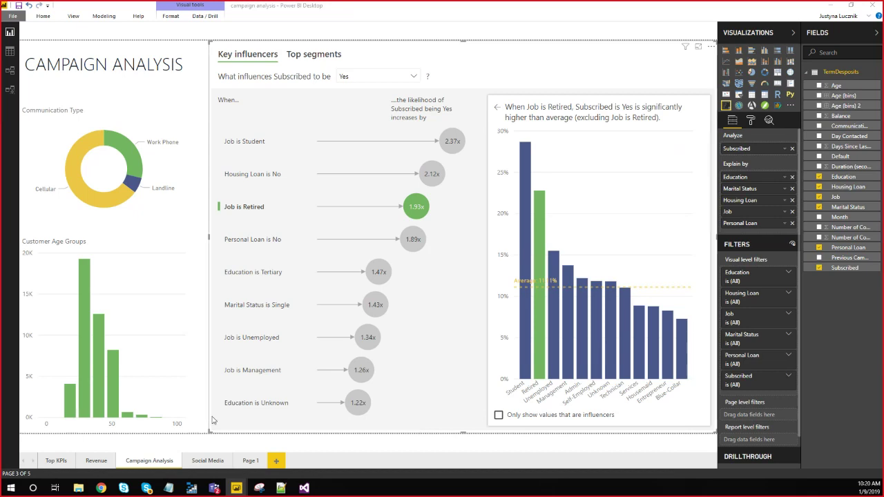
On the Swarmplot page, add a Python visual and enlarge it at the top centre.
click(128, 448)
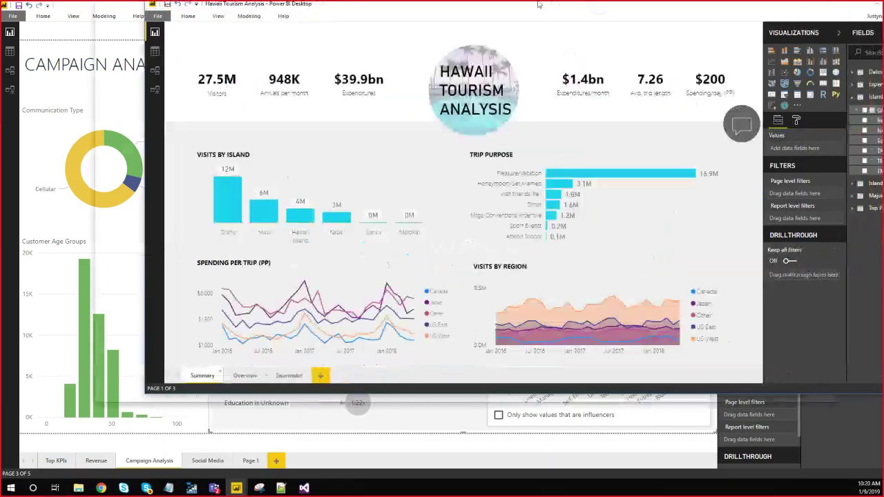
click(137, 461)
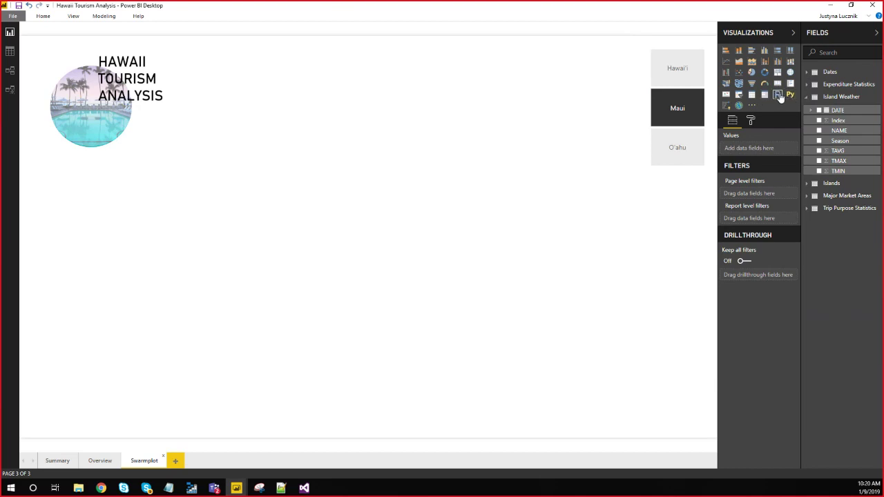
click(790, 95)
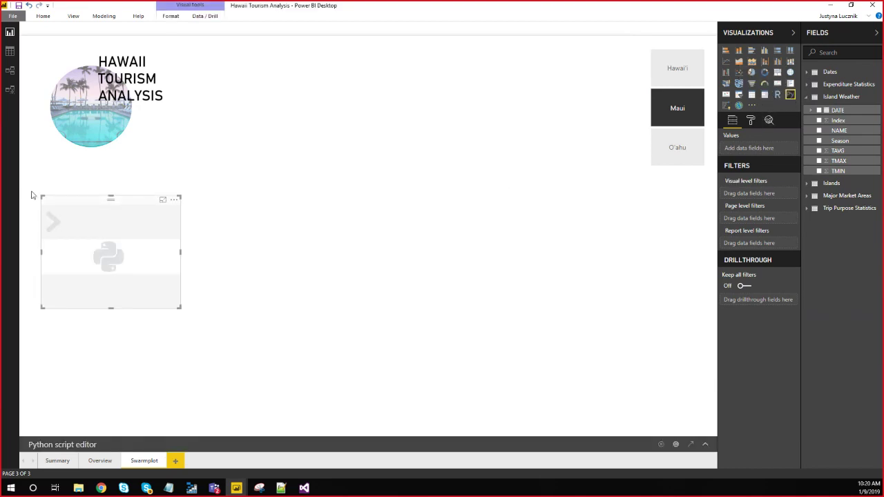
drag(120, 201, 338, 75)
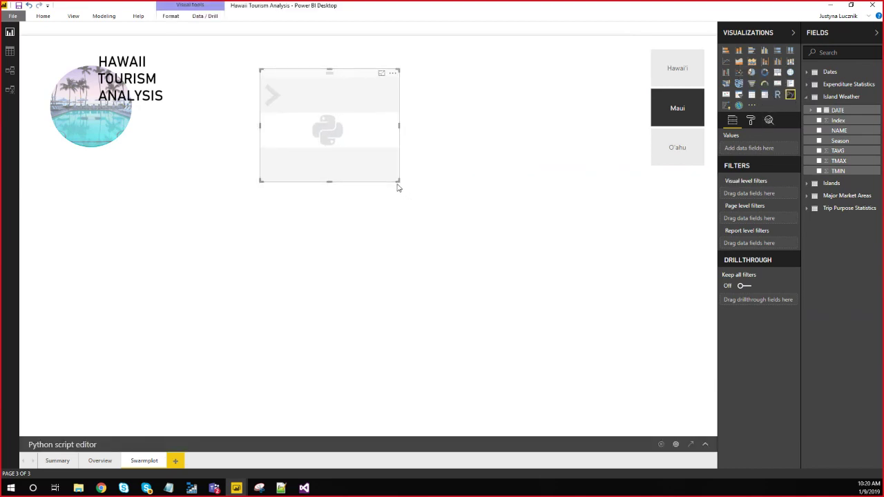
drag(399, 182, 617, 331)
drag(483, 71, 466, 46)
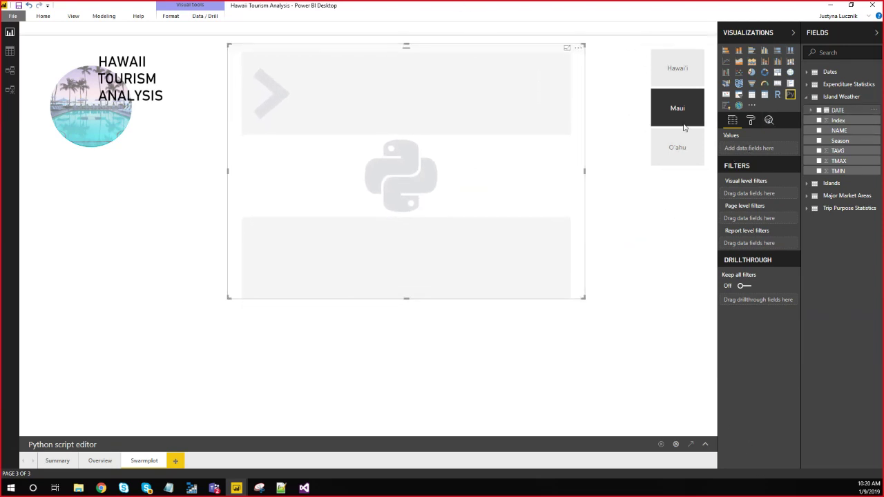
Expand the Python script editor and add Index, Season and TAVG to the visual's Values.
click(704, 444)
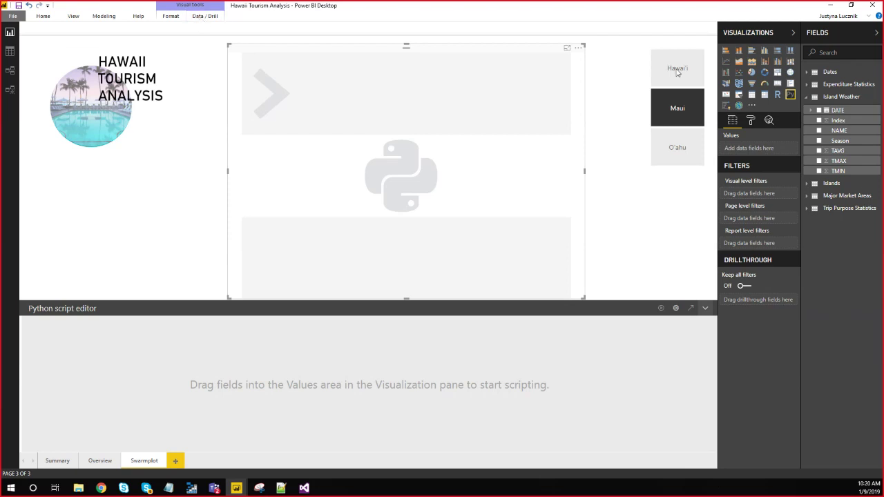
drag(838, 120, 748, 149)
drag(840, 140, 789, 147)
click(785, 150)
click(785, 149)
Check the Season and TAVG field options in the Values well.
click(785, 160)
click(804, 204)
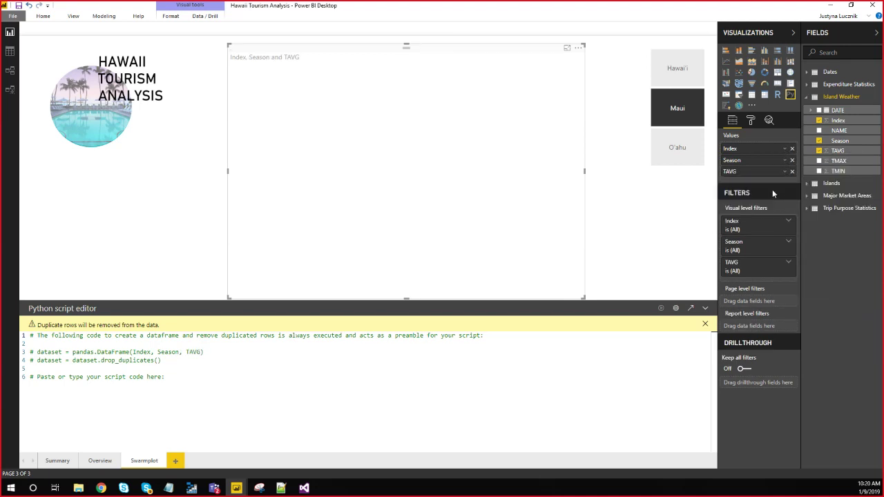
click(784, 171)
click(802, 215)
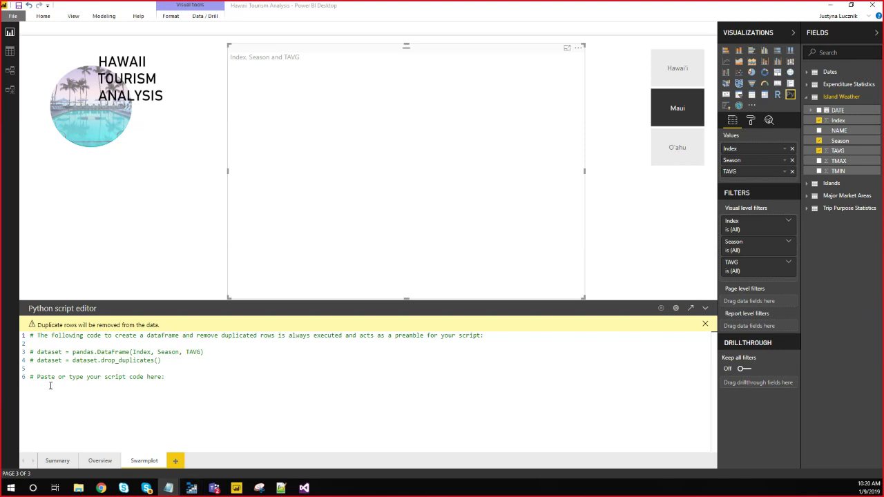
Paste the seaborn swarmplot code into the script, run it, and deselect the visual.
click(142, 392)
text(import seaborn as sns import matplotlib.pyplot as plt sns.set_style("white") sns.swarmplot(x="Season", y="TAVG", data=dataset,  palette="hls", linewidth=0) sns.despine(left=True, bottom=True) plt.show())
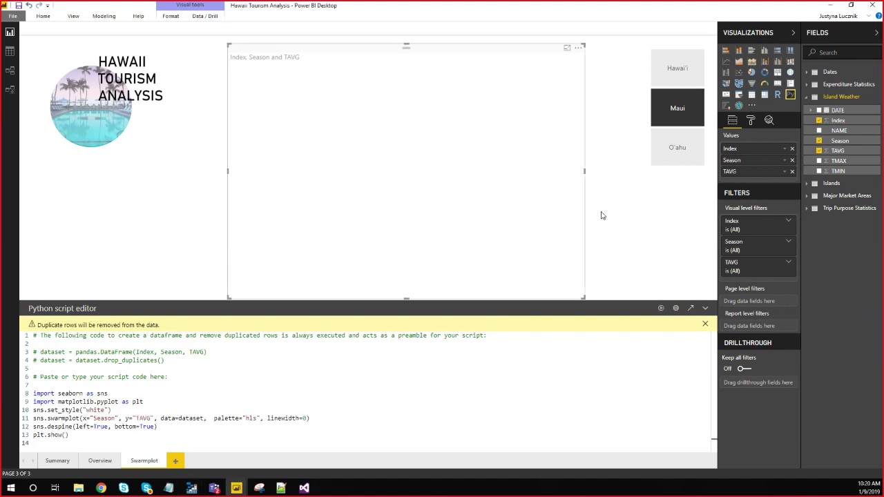
click(661, 308)
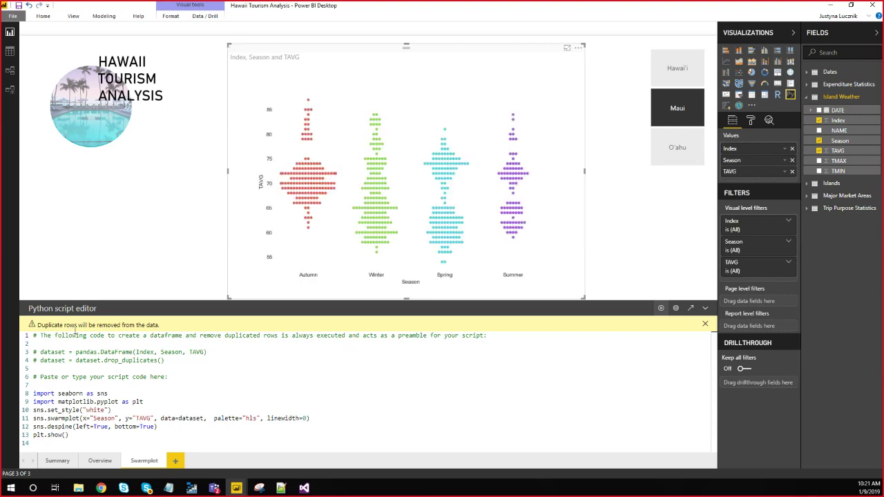
click(365, 53)
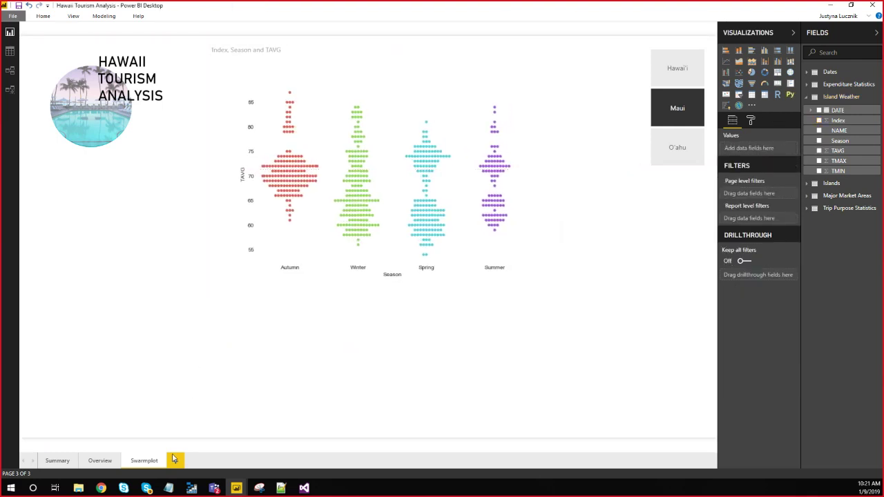
Append a sns.show() line to the end of the Python script.
click(545, 209)
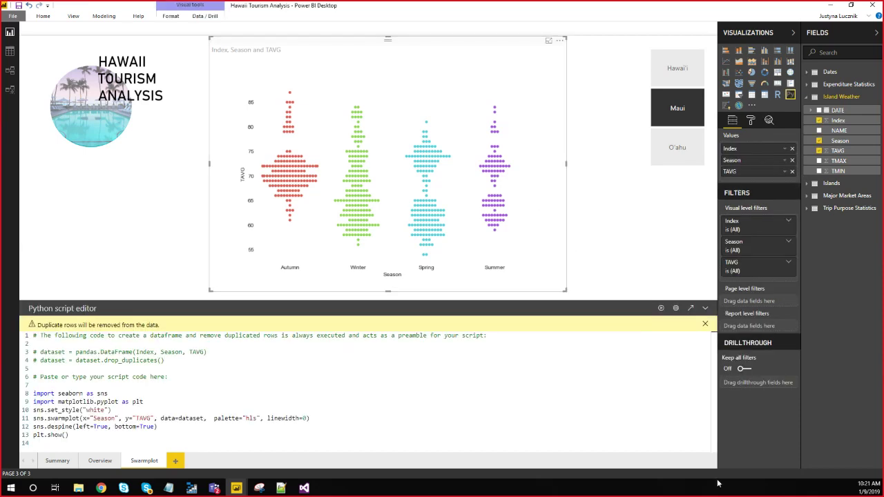
click(43, 443)
key(Return)
text(sns)
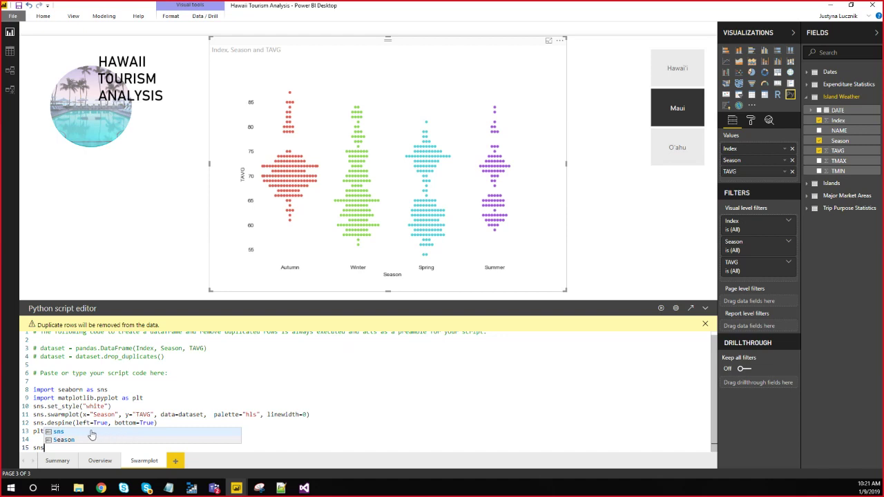
text(.show())
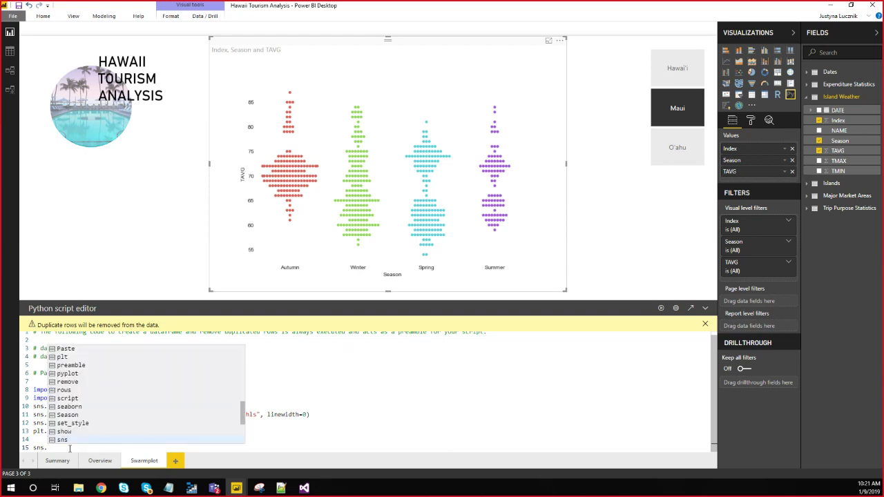
Dismiss the autocomplete suggestions and switch to the 'Demo AI in Power BI' presentation slide.
scroll(108, 398, up, 4)
scroll(216, 403, up, 5)
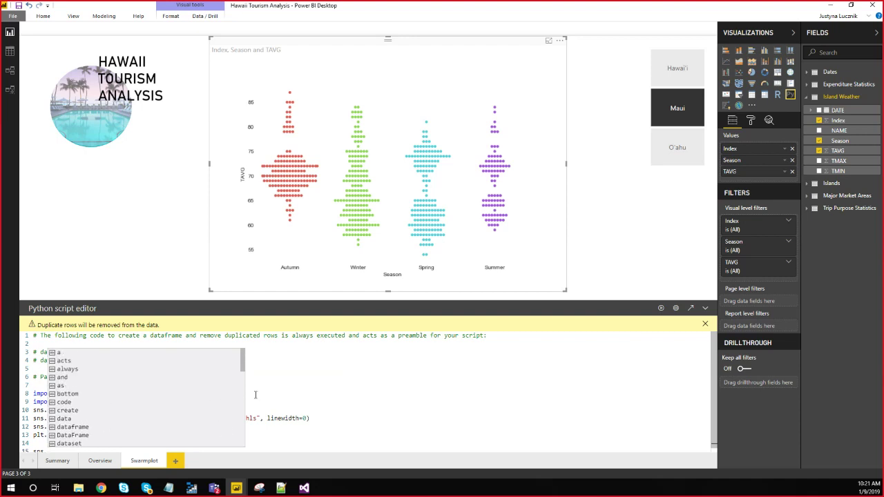
click(358, 418)
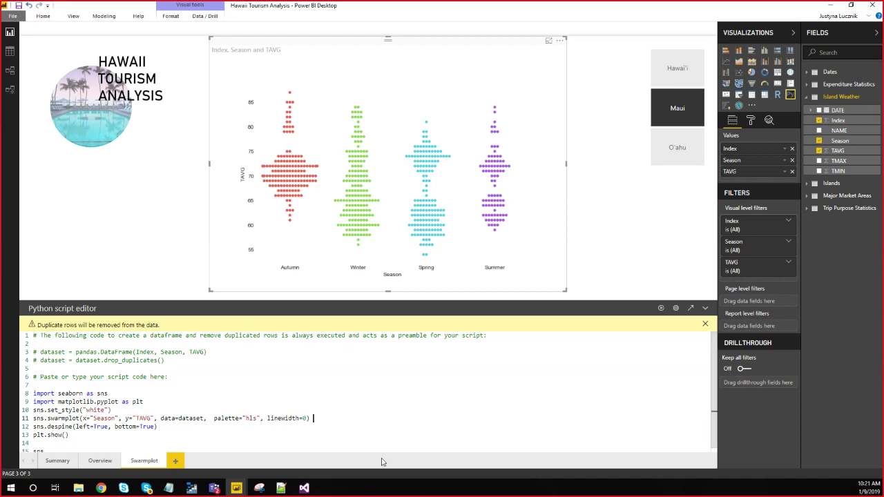
mouse_move(562, 10)
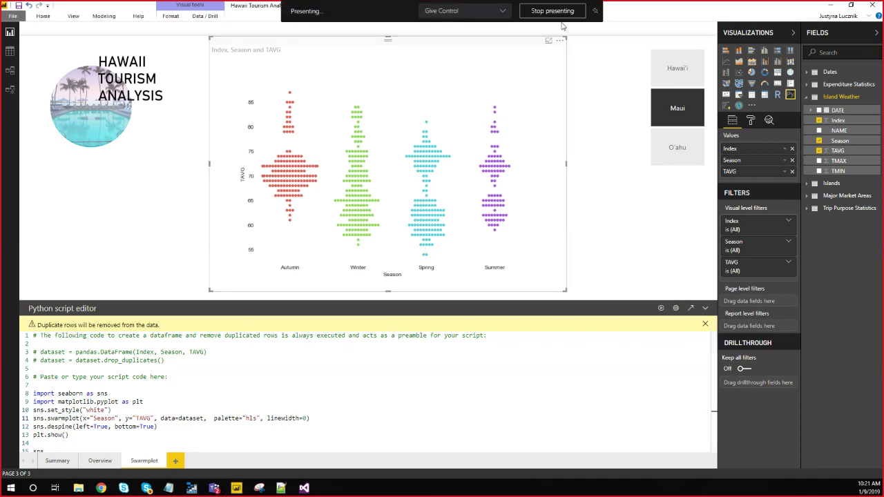
key(alt+Tab)
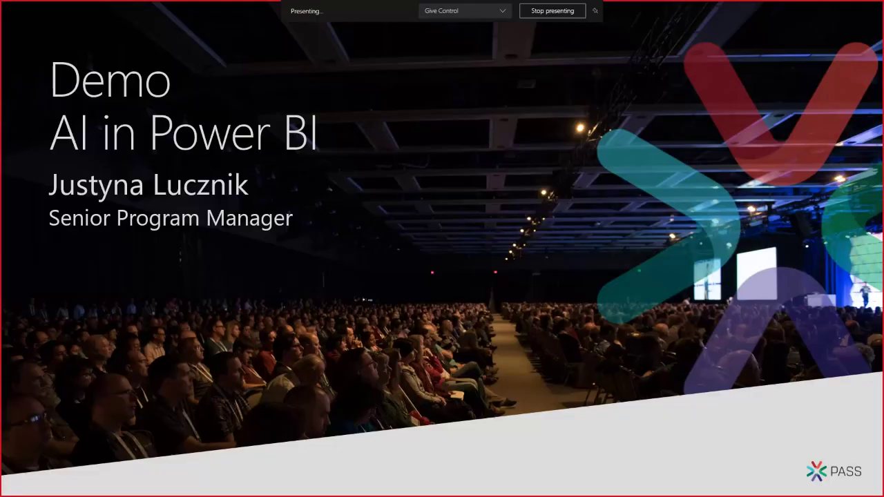